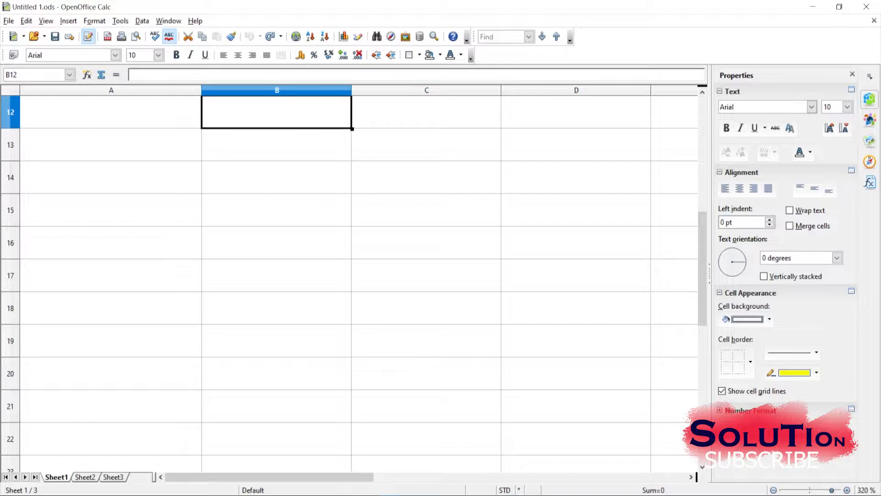
- Rename the sheet Sheet1 as "MySheet One"
{"action": "double_click", "coordinate": [56, 477]}
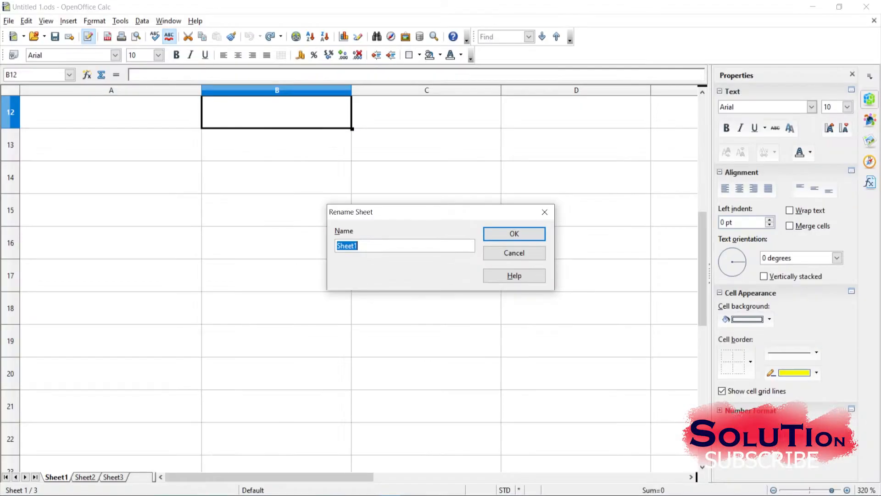
{"action": "type", "text": "MySheet 1One"}
{"action": "key", "text": "Return"}
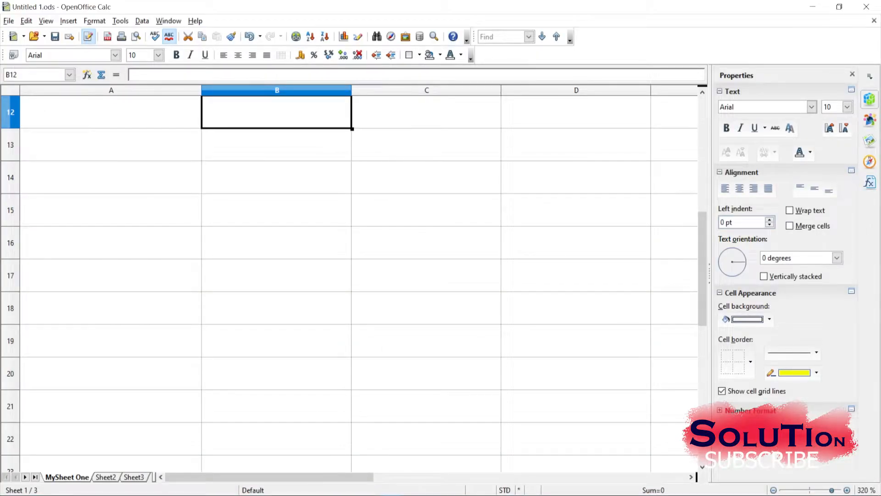
- Rename the sheet Sheet2 as "Another Sheet"
{"action": "double_click", "coordinate": [106, 477]}
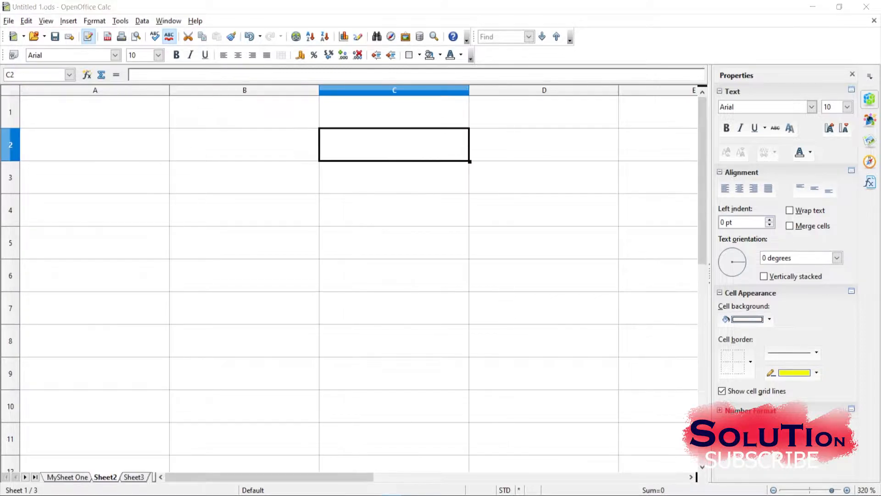
{"action": "type", "text": "Another Sheet"}
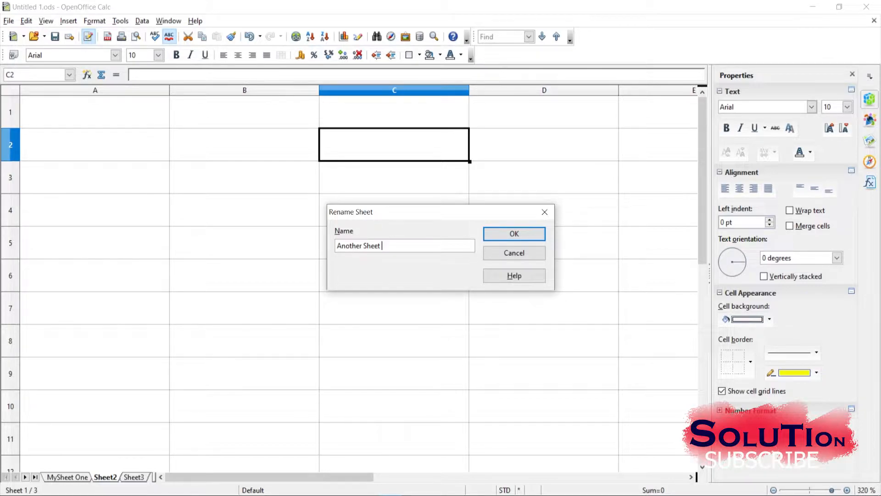
{"action": "key", "text": "Return"}
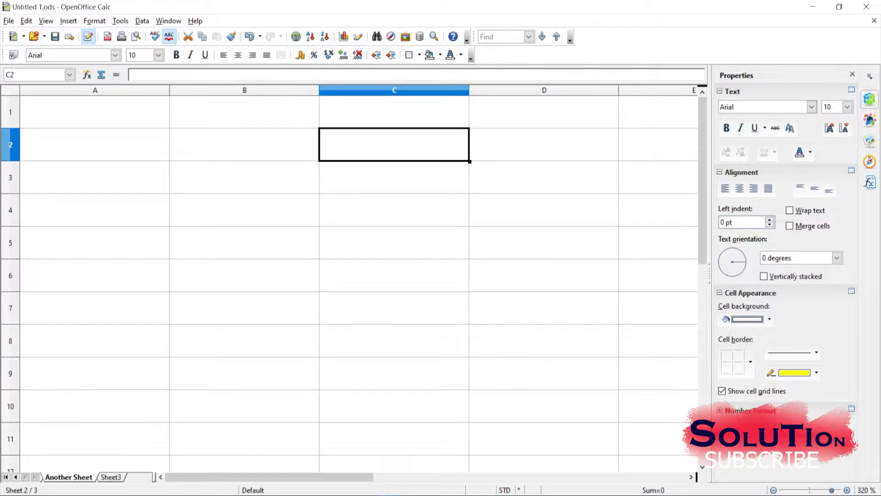
- Rename the sheet Sheet3 as "Our Last Sheet"
{"action": "double_click", "coordinate": [111, 477]}
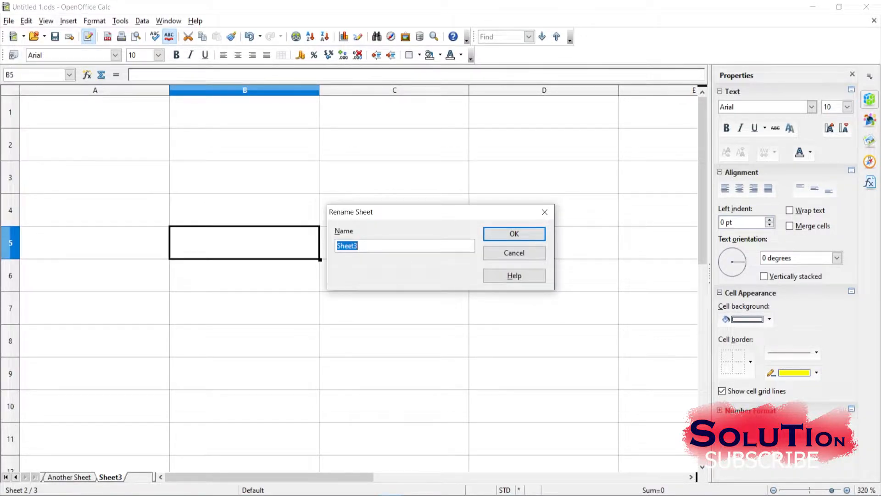
{"action": "type", "text": "Our LA"}
{"action": "key", "text": "BackSpace"}
{"action": "type", "text": "s"}
{"action": "key", "text": "BackSpace"}
{"action": "type", "text": "ast Sheet"}
{"action": "key", "text": "Return"}
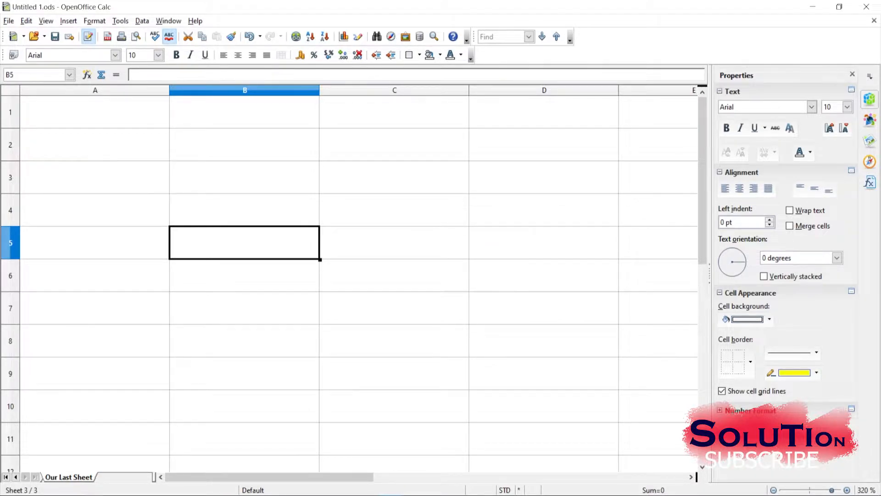
- Widen the sheet tab area to show all three sheet names, and switch through the sheets, ending on MySheet One
{"action": "left_click_drag", "start_coordinate": [154, 477], "coordinate": [443, 477]}
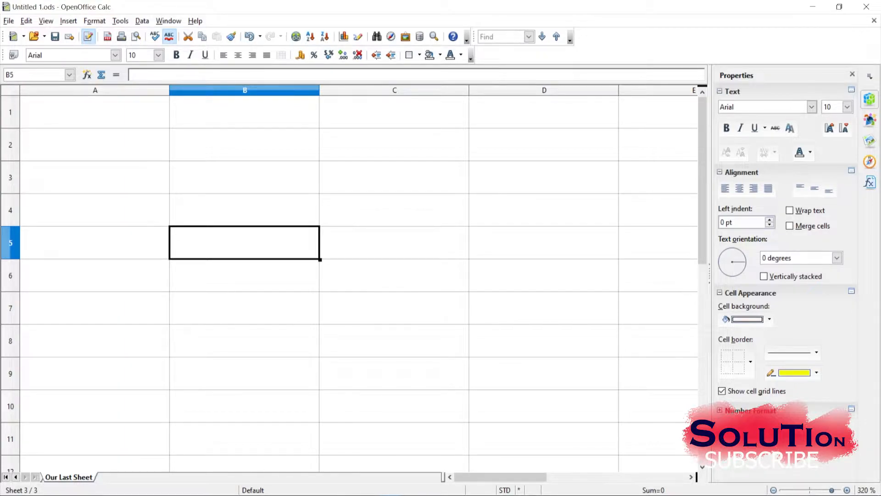
{"action": "left_click", "coordinate": [16, 476]}
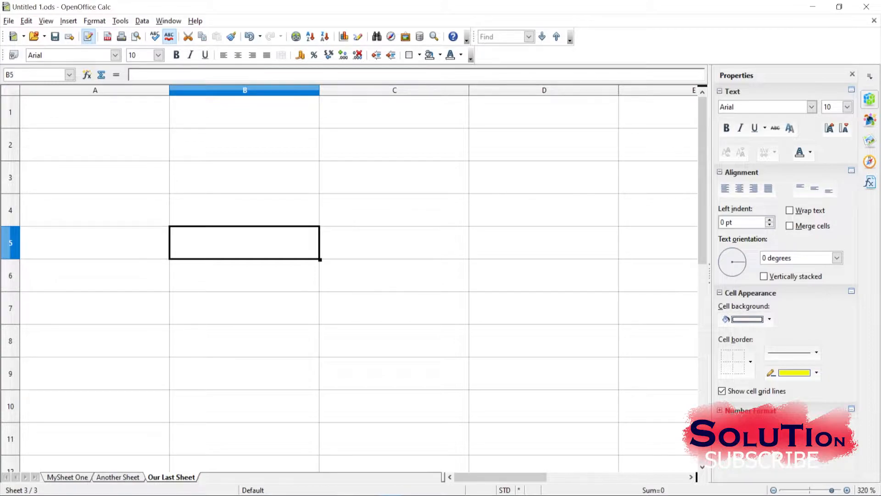
{"action": "key", "text": "ctrl+Page_Up"}
{"action": "key", "text": "ctrl+Page_Up"}
{"action": "key", "text": "ctrl+Page_Down"}
{"action": "key", "text": "ctrl+Page_Down"}
{"action": "key", "text": "ctrl+Page_Up"}
{"action": "key", "text": "ctrl+Page_Up"}
{"action": "key", "text": "Page_Down"}
{"action": "key", "text": "Page_Down"}
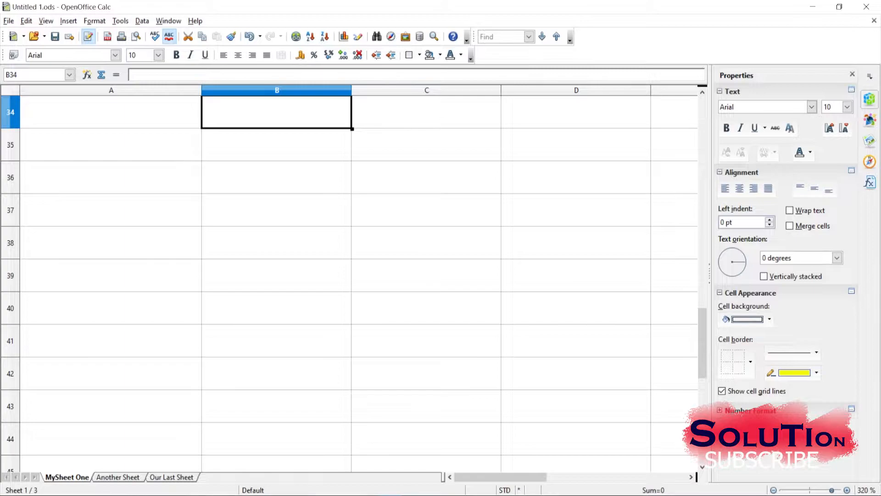
- Insert one new sheet named "My Fourth Sheet" before MySheet One
{"action": "right_click", "coordinate": [220, 476]}
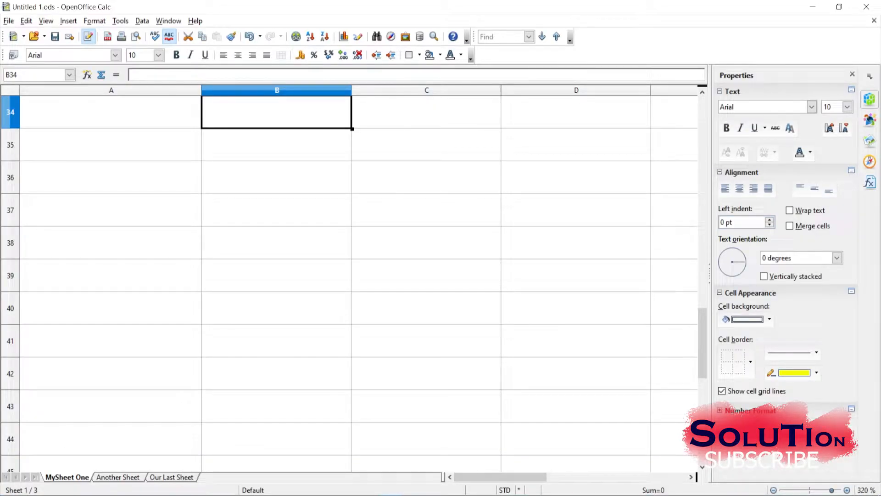
{"action": "right_click", "coordinate": [211, 478]}
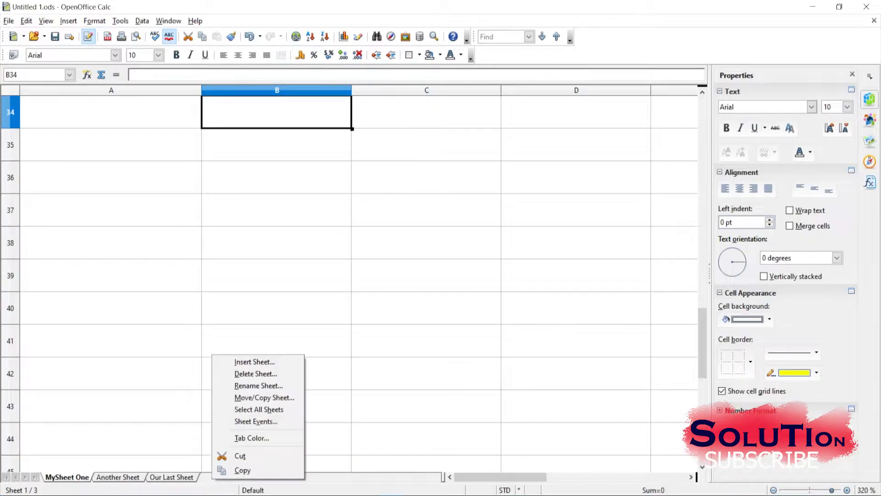
{"action": "left_click", "coordinate": [255, 361]}
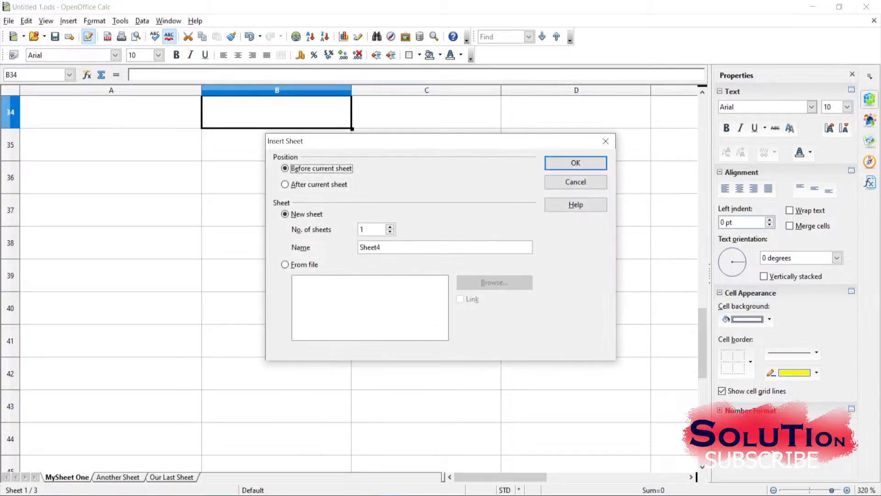
{"action": "left_click_drag", "start_coordinate": [413, 141], "coordinate": [298, 208]}
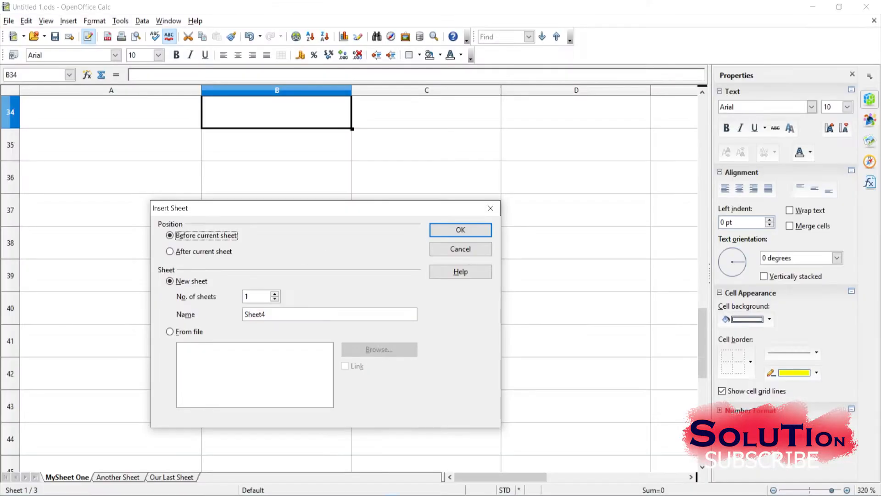
{"action": "double_click", "coordinate": [325, 281]}
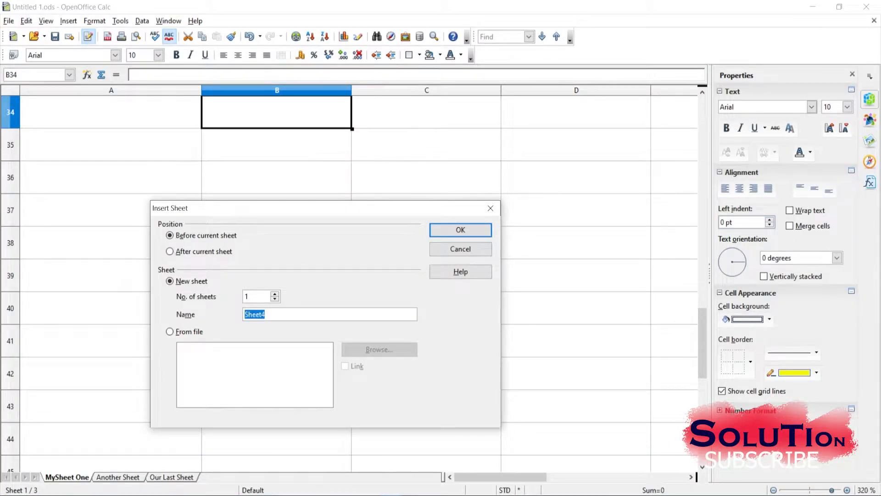
{"action": "type", "text": "My Fourth Sheet"}
{"action": "key", "text": "Return"}
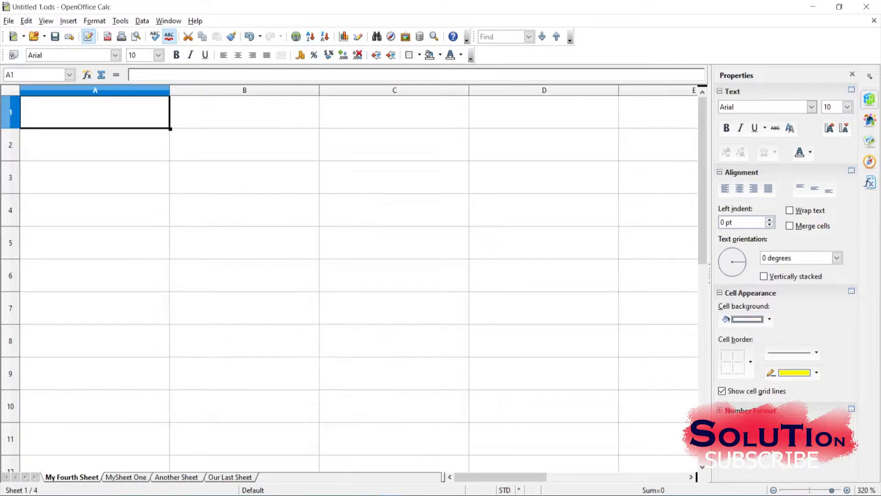
- Move My Fourth Sheet to the end of the sheet order, after Our Last Sheet
{"action": "key", "text": "Page_Down"}
{"action": "key", "text": "Page_Down"}
{"action": "scroll", "coordinate": [349, 275], "scroll_direction": "up", "scroll_amount": 7}
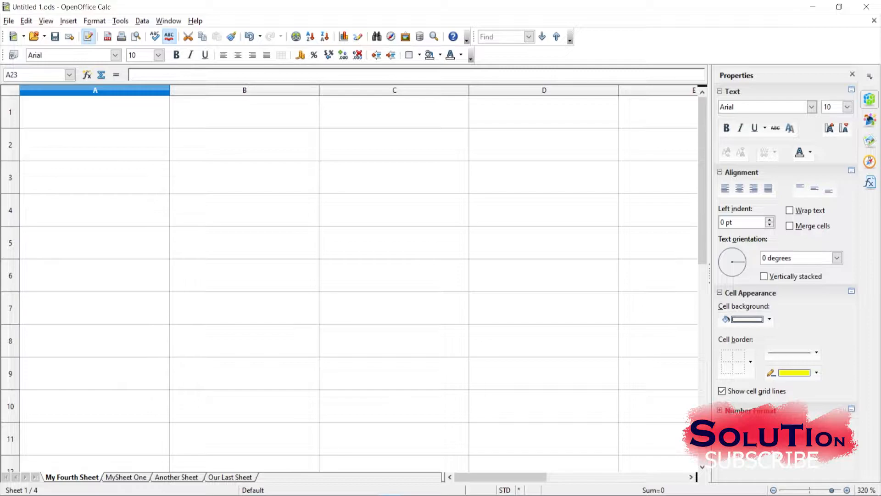
{"action": "scroll", "coordinate": [348, 276], "scroll_direction": "down", "scroll_amount": 20}
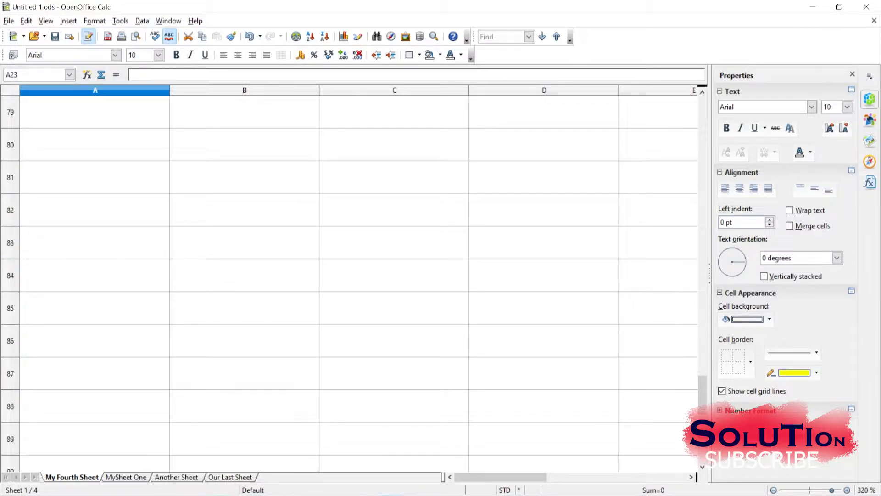
{"action": "scroll", "coordinate": [349, 275], "scroll_direction": "down", "scroll_amount": 20}
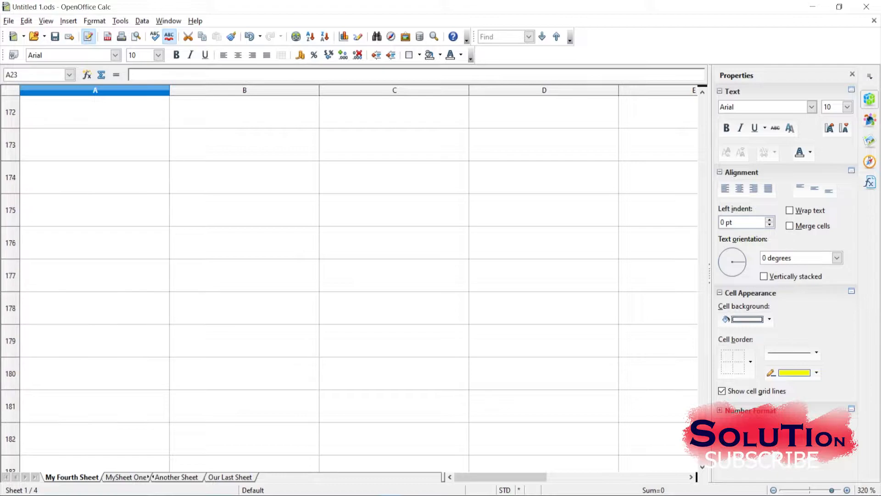
{"action": "scroll", "coordinate": [349, 276], "scroll_direction": "down", "scroll_amount": 7}
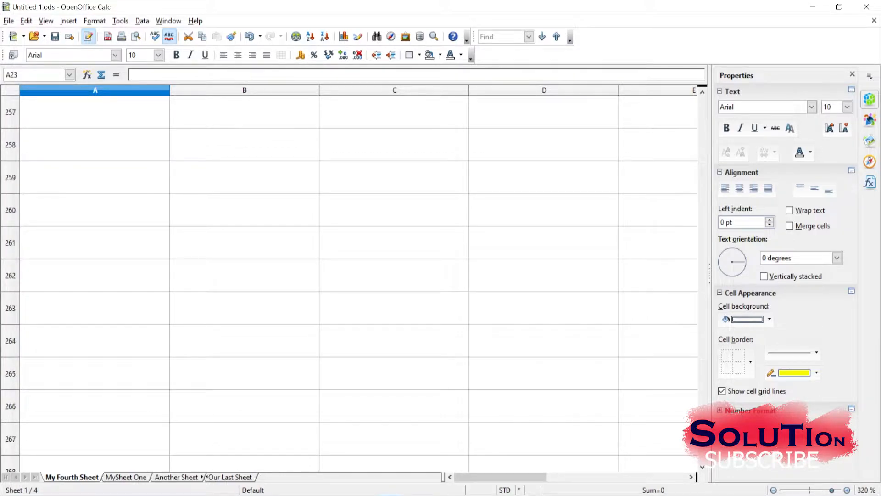
{"action": "left_click_drag", "start_coordinate": [72, 477], "coordinate": [248, 476]}
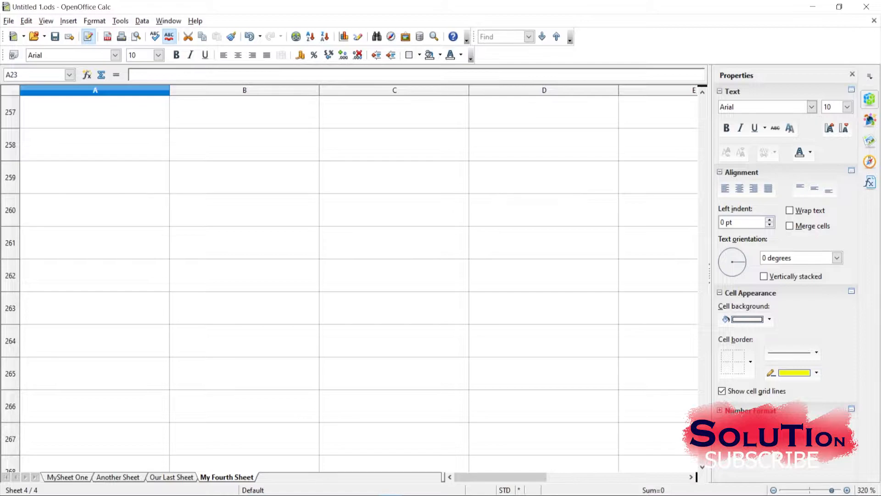
{"action": "left_click_drag", "start_coordinate": [702, 380], "coordinate": [702, 102]}
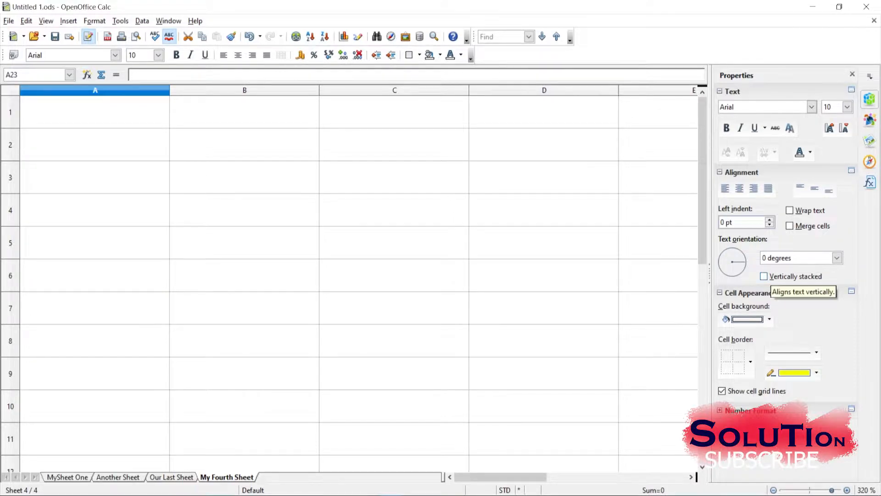
{"action": "key", "text": "Page_Down"}
{"action": "key", "text": "Page_Down"}
{"action": "left_click_drag", "start_coordinate": [702, 353], "coordinate": [702, 127]}
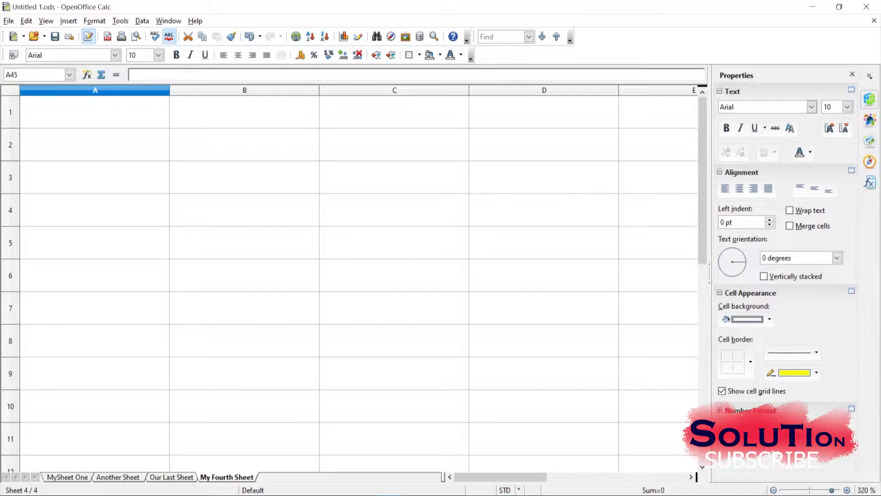
- Insert Sheet1 from the file example 3.ods as a linked sheet after My Fourth Sheet
{"action": "right_click", "coordinate": [309, 479]}
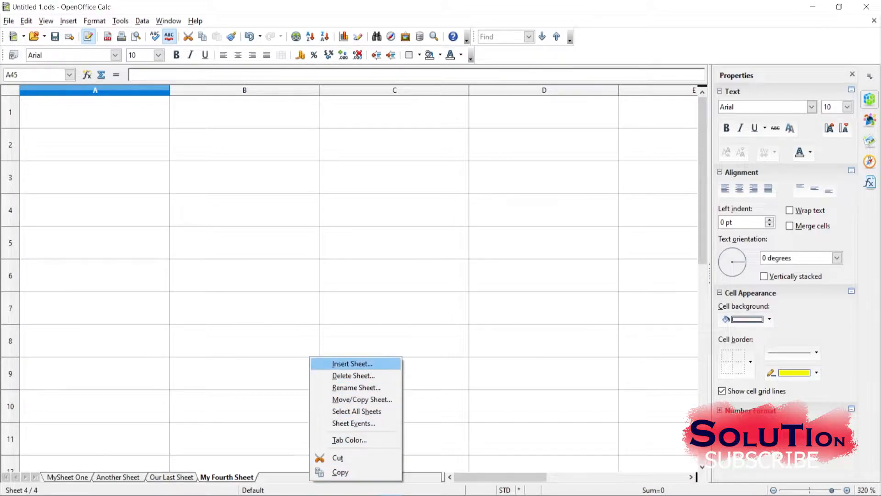
{"action": "key", "text": "Return"}
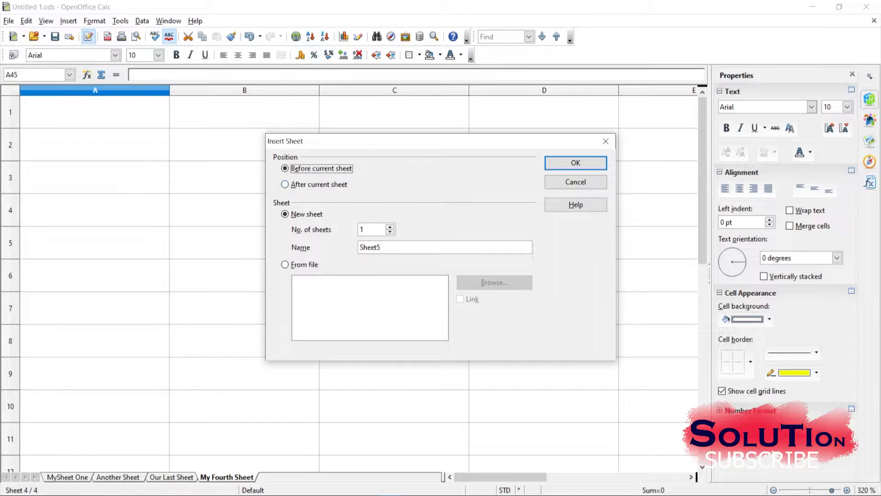
{"action": "left_click", "coordinate": [286, 265]}
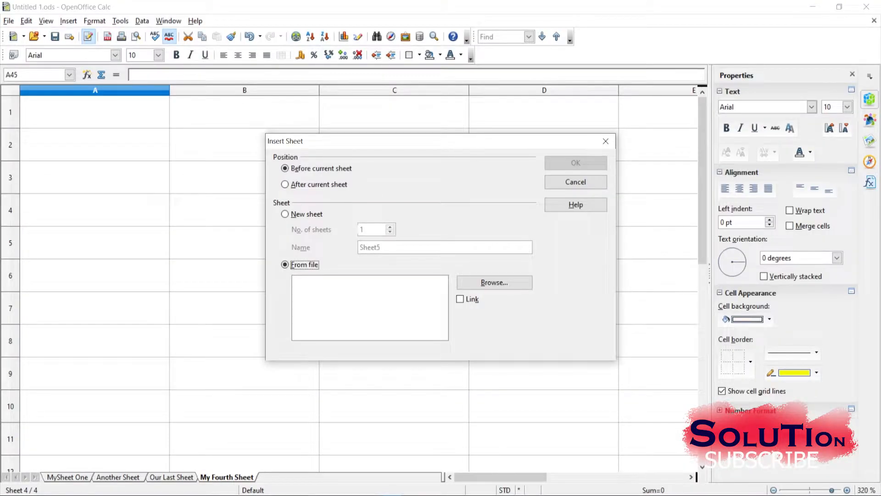
{"action": "left_click", "coordinate": [460, 299]}
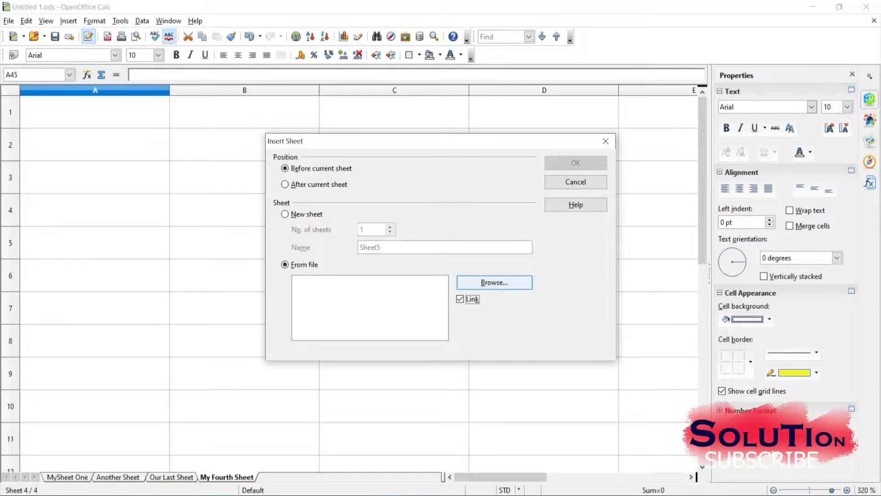
{"action": "left_click", "coordinate": [495, 282]}
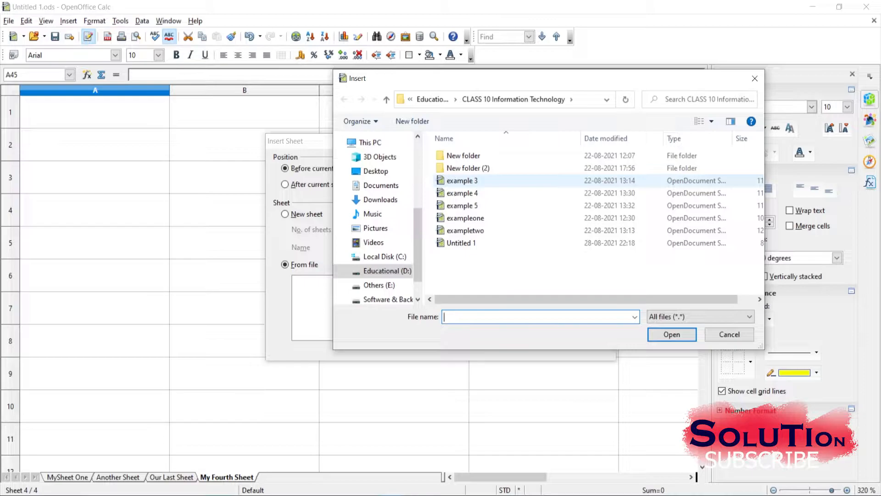
{"action": "left_click", "coordinate": [462, 181]}
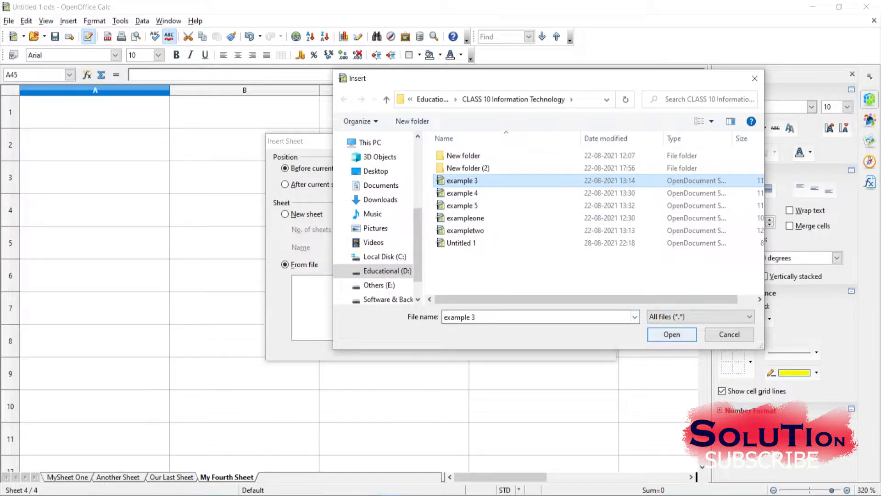
{"action": "left_click", "coordinate": [672, 335]}
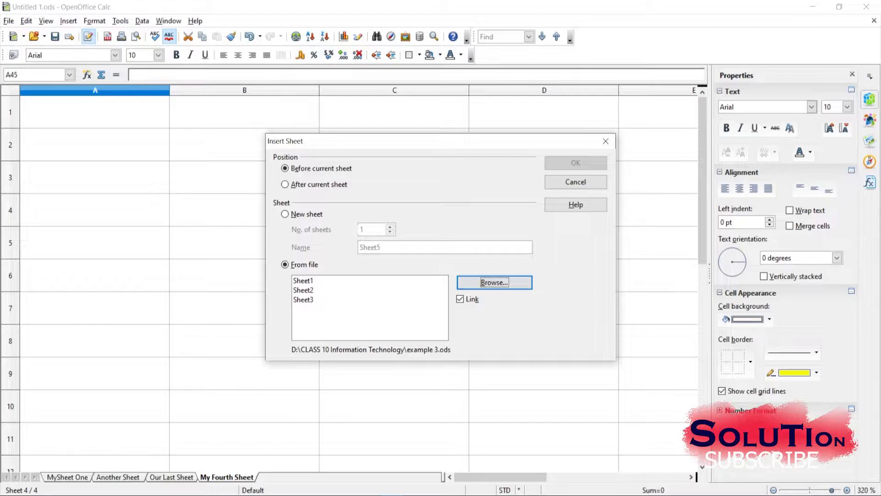
{"action": "left_click", "coordinate": [303, 281]}
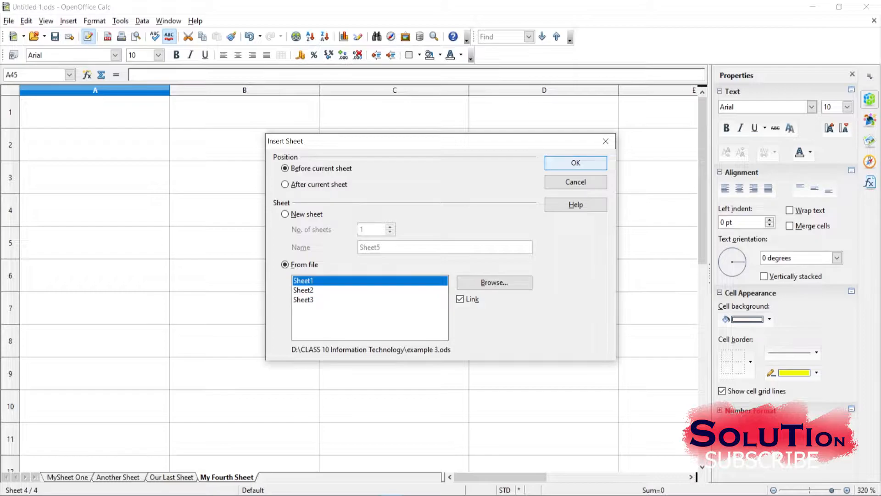
{"action": "left_click", "coordinate": [285, 185]}
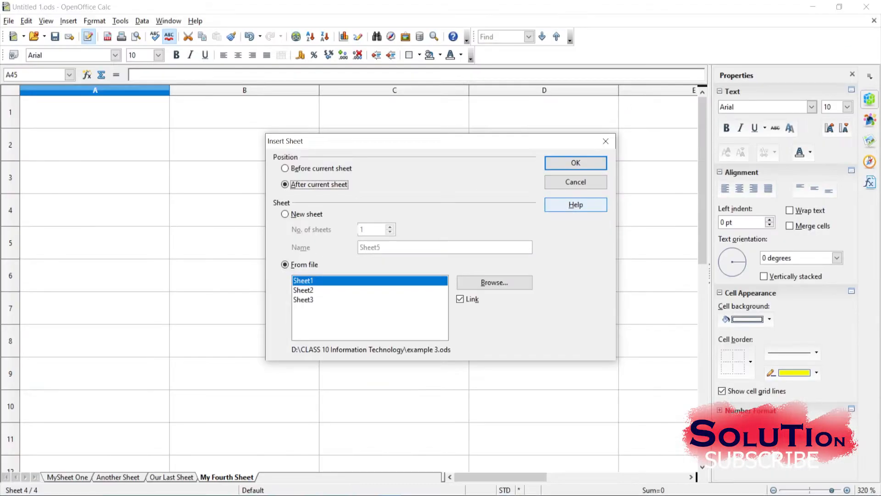
{"action": "left_click", "coordinate": [630, 75]}
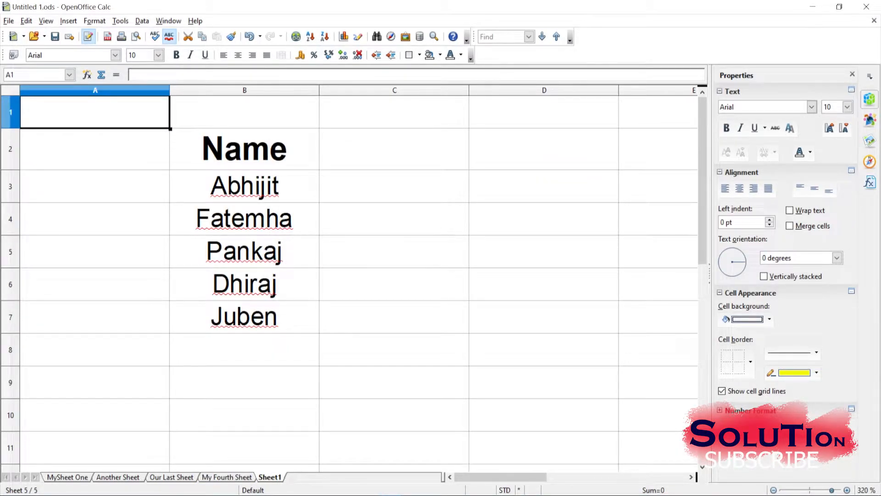
- Select cell C3 on the inserted Sheet1 and save the spreadsheet
{"action": "left_click", "coordinate": [394, 187]}
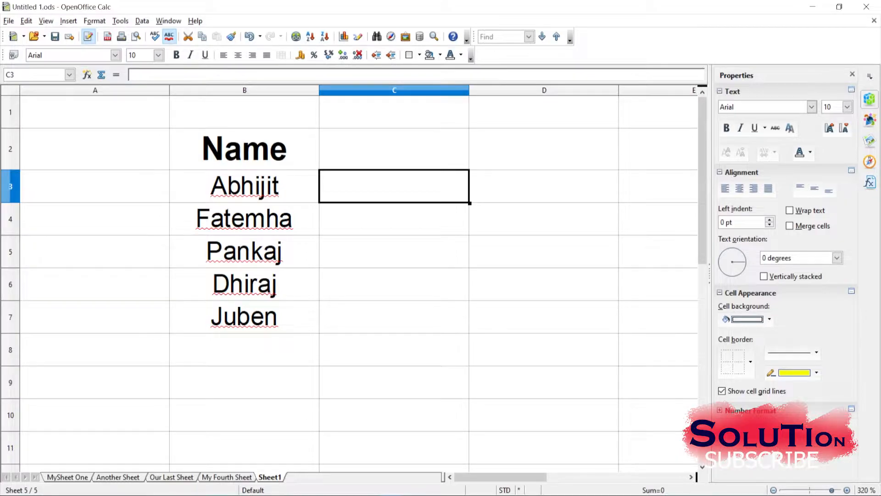
{"action": "left_click", "coordinate": [55, 37]}
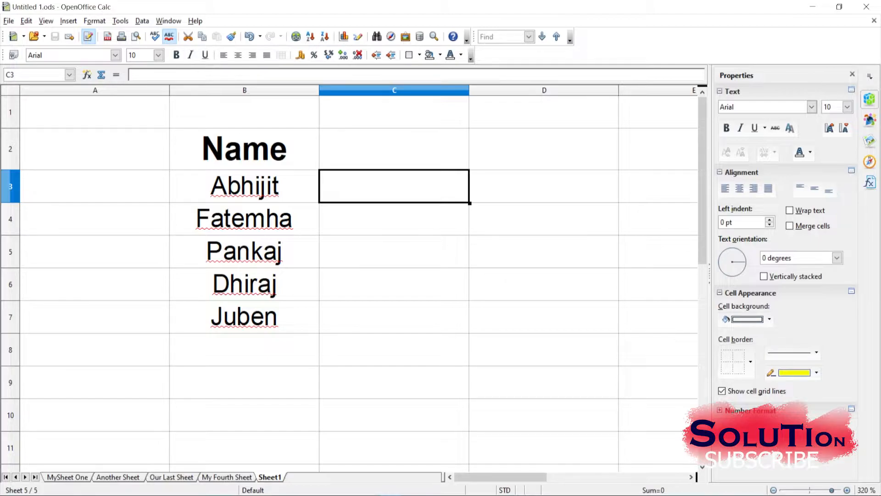
- Open the example 3 spreadsheet from the CLASS 10 Information Technology folder
{"action": "left_click", "coordinate": [159, 247]}
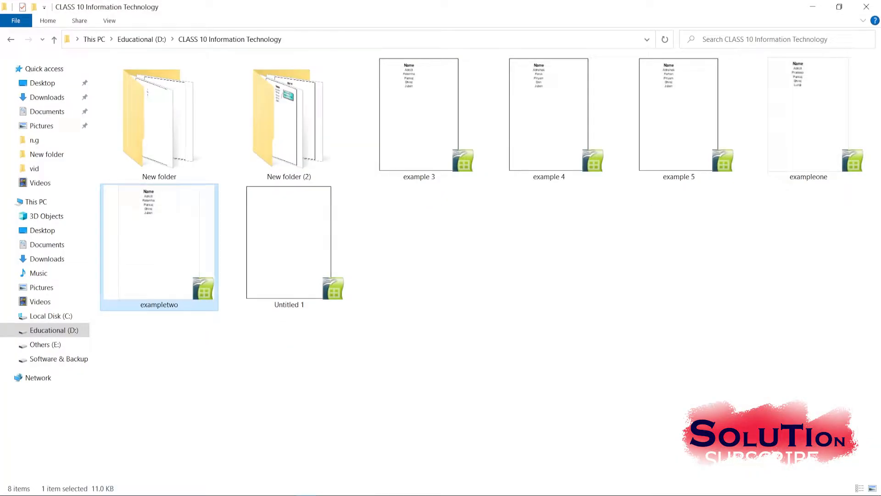
{"action": "left_click", "coordinate": [419, 239]}
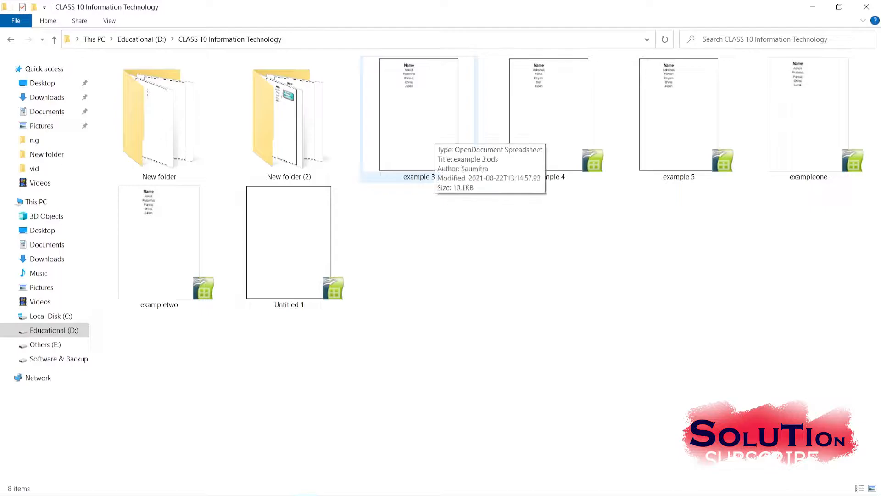
{"action": "left_click", "coordinate": [434, 135]}
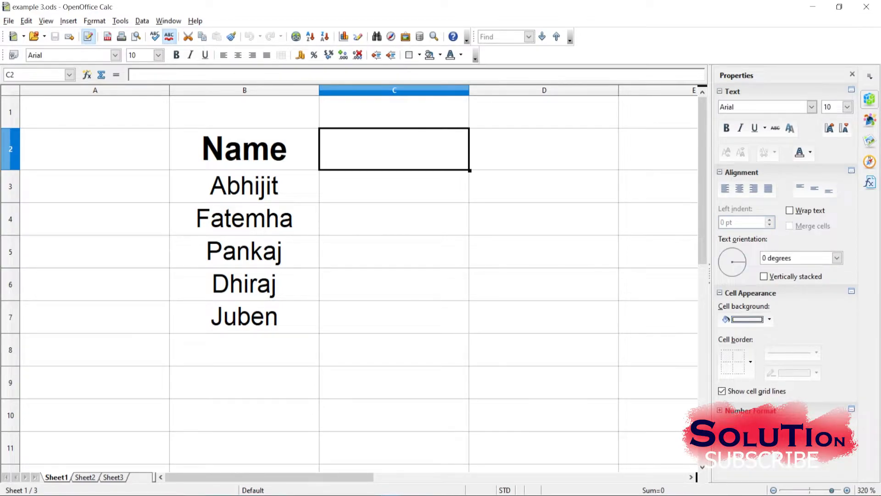
- Replace the last name in cell B7 of example 3.ods with "Lion" and save the file
{"action": "left_click", "coordinate": [245, 317]}
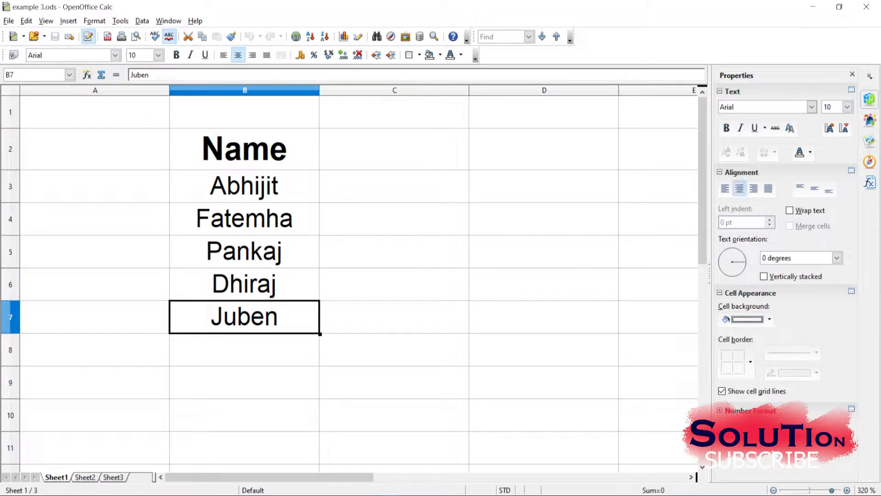
{"action": "type", "text": "Ju"}
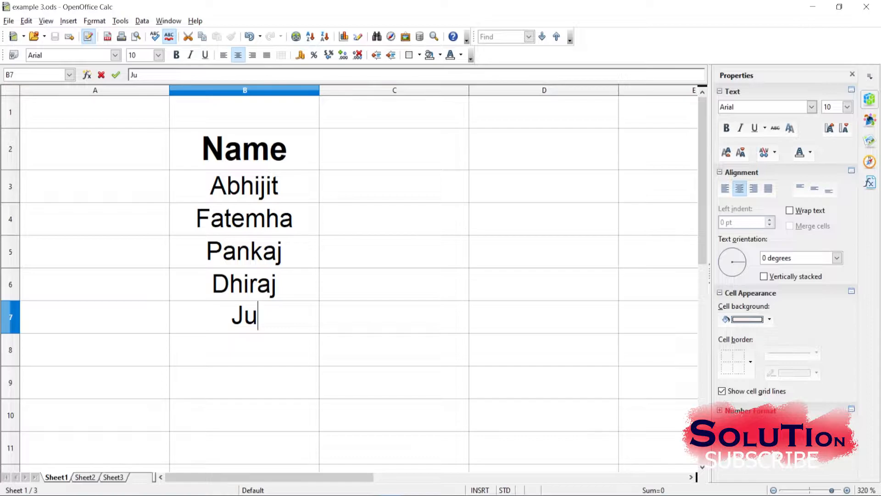
{"action": "key", "text": "BackSpace"}
{"action": "key", "text": "BackSpace"}
{"action": "type", "text": "Lion"}
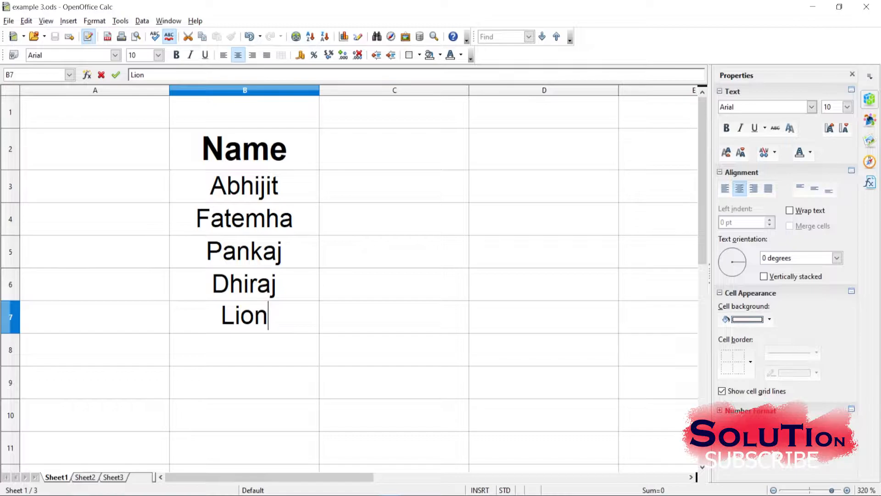
{"action": "left_click", "coordinate": [394, 284]}
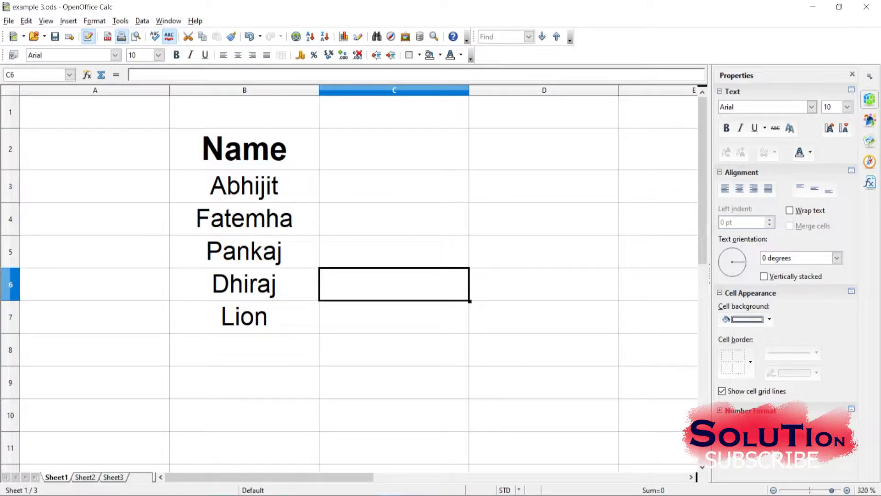
{"action": "left_click", "coordinate": [55, 37]}
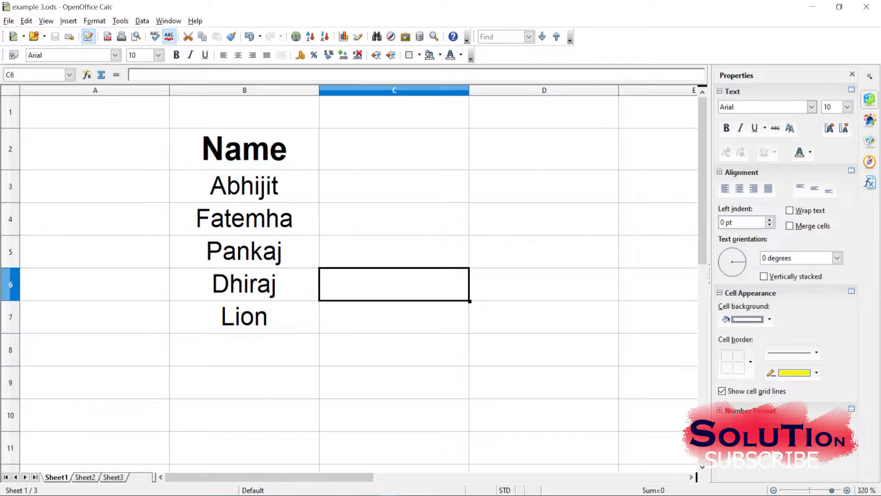
- Switch back to Untitled 1.ods and check cell B7 on the linked Sheet1
{"action": "left_click", "coordinate": [390, 494]}
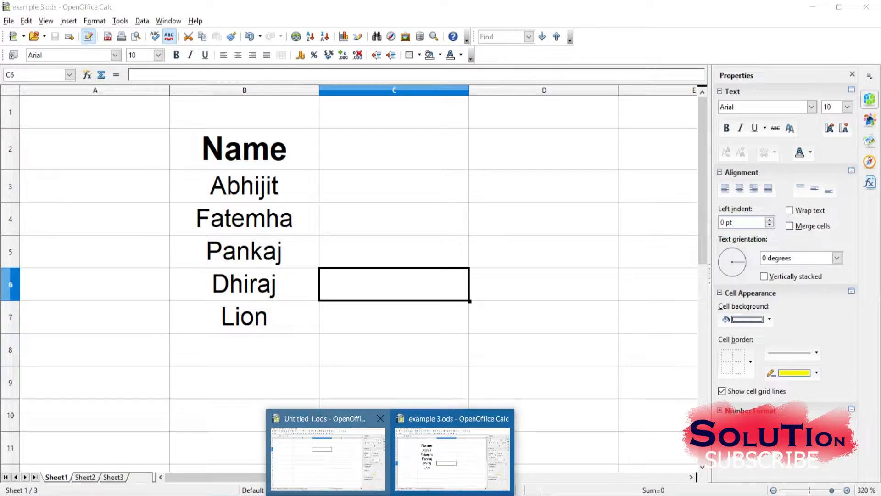
{"action": "left_click", "coordinate": [329, 455]}
{"action": "scroll", "coordinate": [349, 276], "scroll_direction": "up", "scroll_amount": 4}
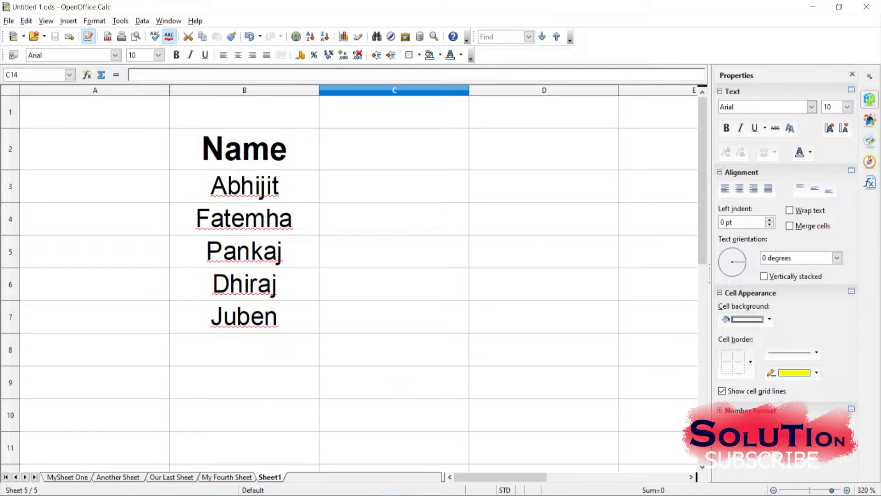
{"action": "left_click", "coordinate": [244, 317]}
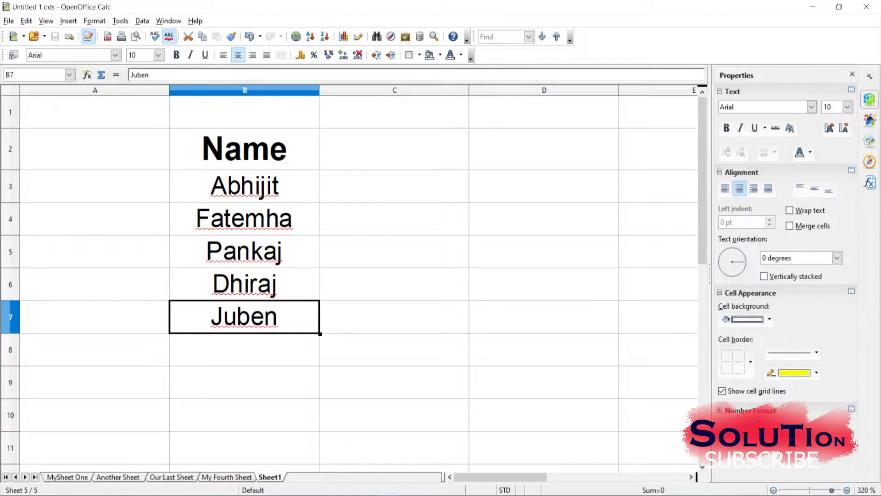
{"action": "right_click", "coordinate": [326, 477]}
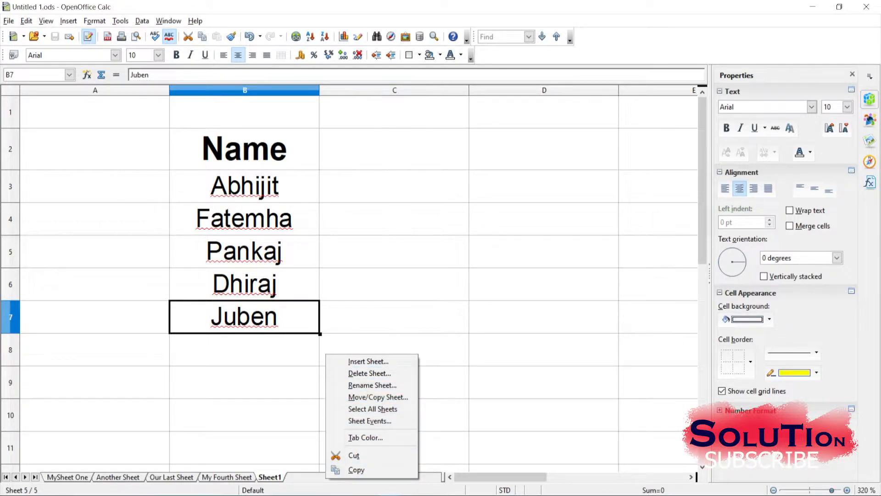
{"action": "key", "text": "Escape"}
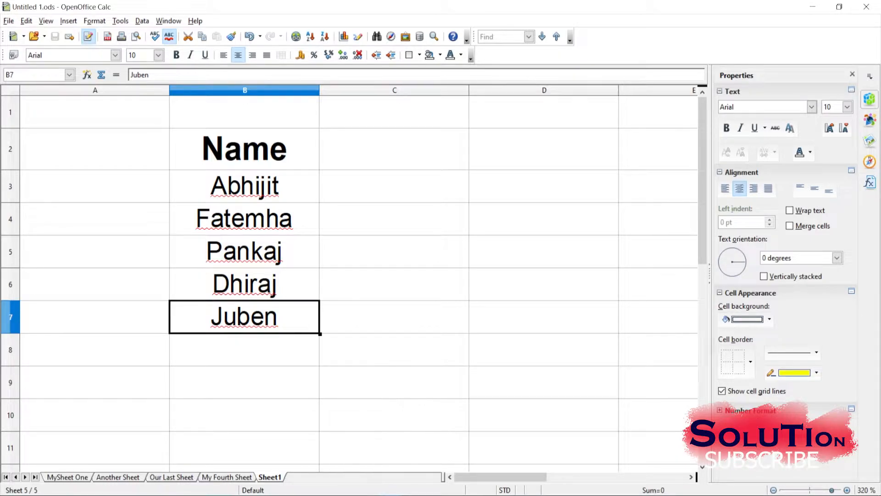
- Set the Calc general option for updating links when opening to Always
{"action": "left_click", "coordinate": [120, 21]}
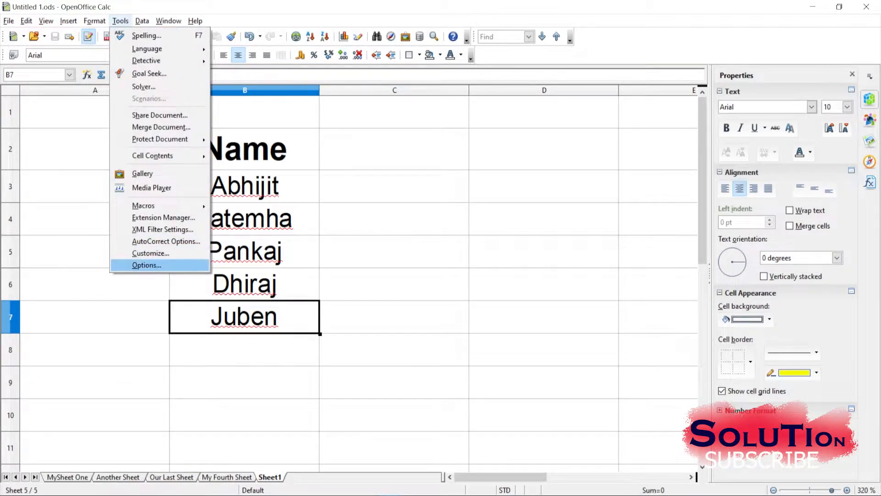
{"action": "left_click", "coordinate": [146, 265]}
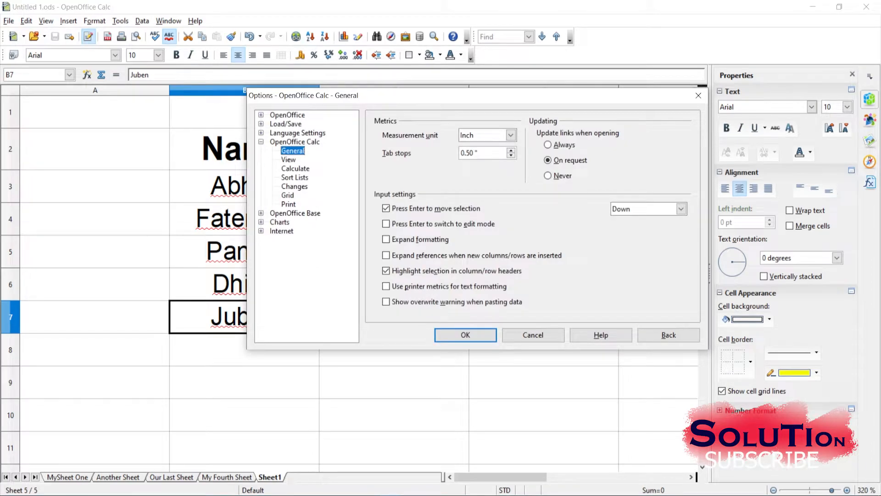
{"action": "left_click_drag", "start_coordinate": [413, 95], "coordinate": [491, 79]}
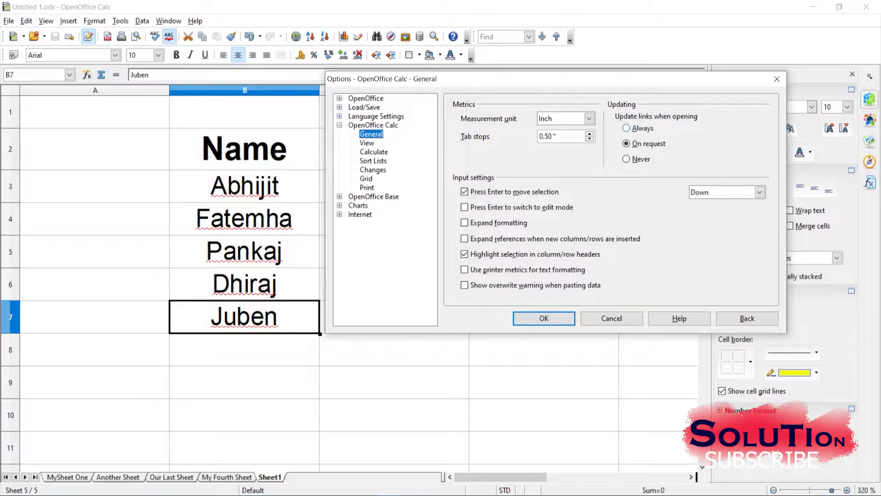
{"action": "left_click", "coordinate": [626, 128]}
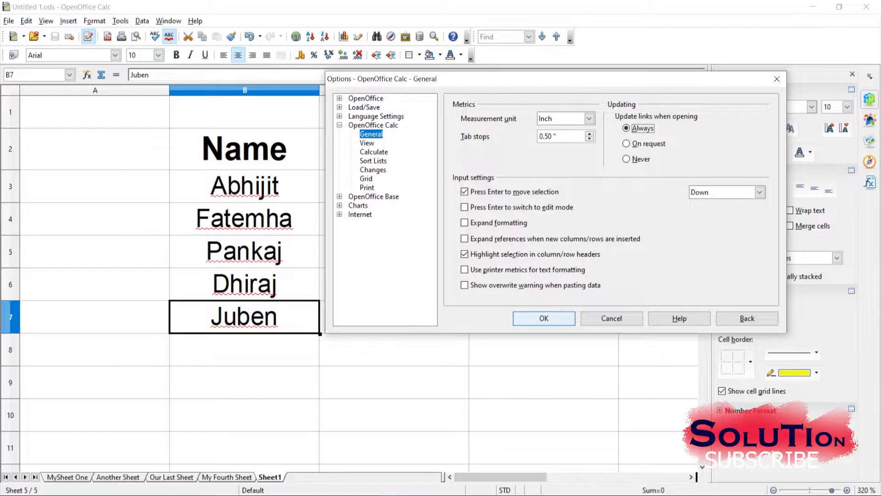
{"action": "left_click", "coordinate": [544, 318]}
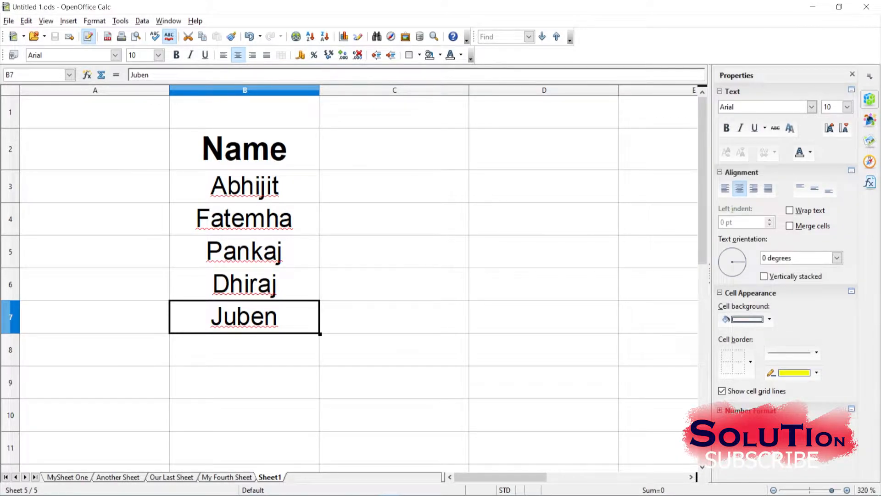
- Enter "asa" in cell D4 of the linked Sheet1 and save Untitled 1.ods
{"action": "left_click", "coordinate": [543, 318]}
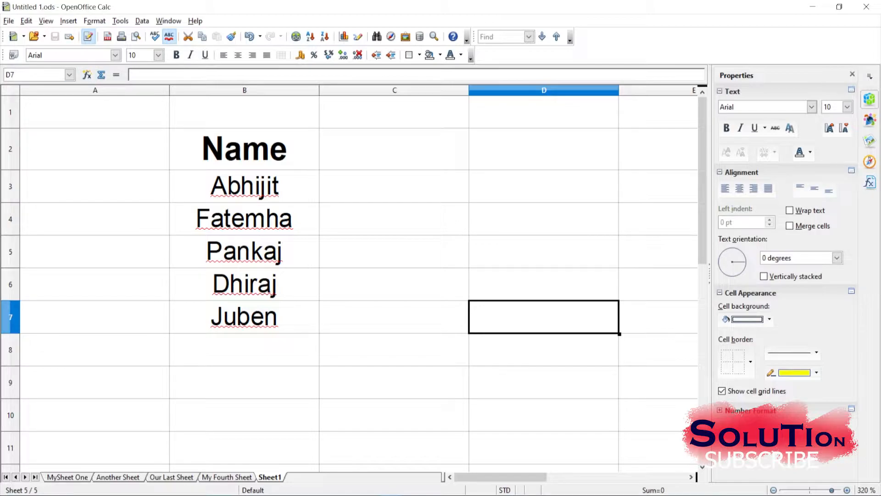
{"action": "left_click", "coordinate": [244, 252]}
{"action": "left_click", "coordinate": [244, 317]}
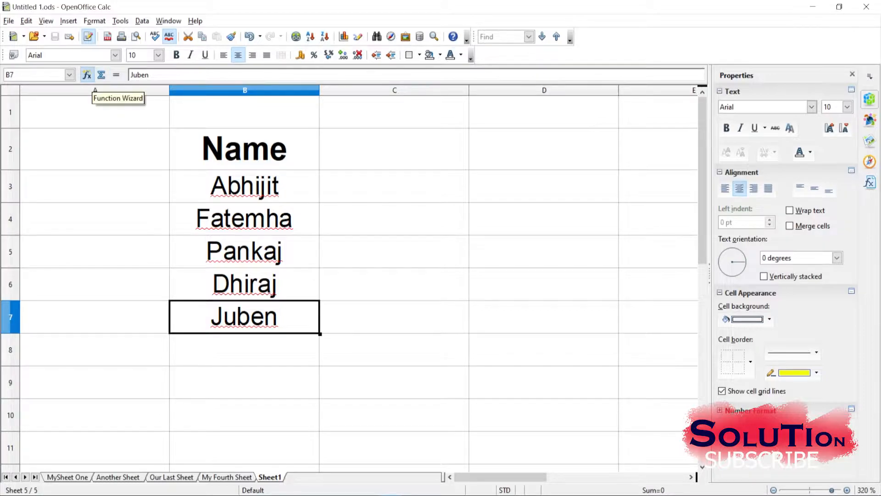
{"action": "left_click", "coordinate": [544, 219]}
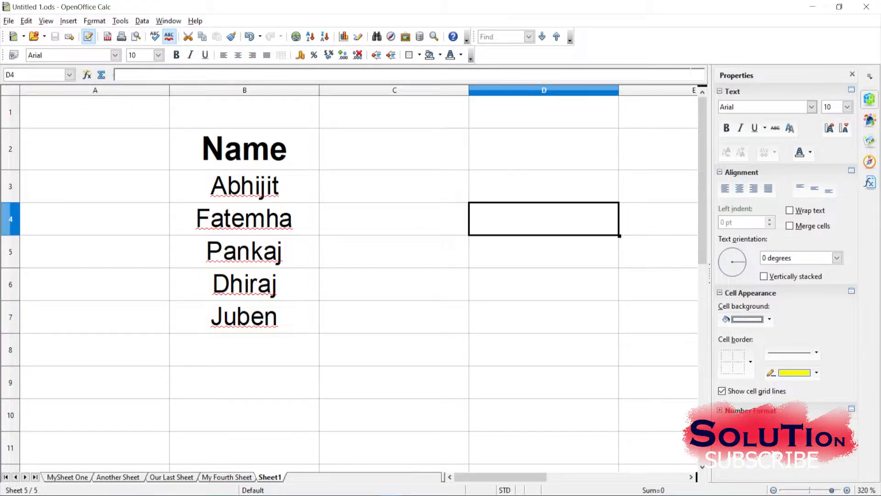
{"action": "type", "text": "asa"}
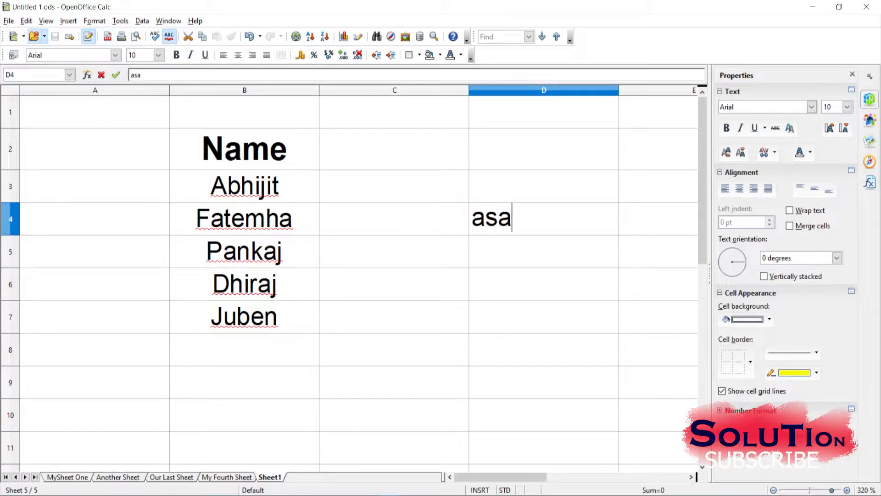
{"action": "left_click", "coordinate": [95, 186]}
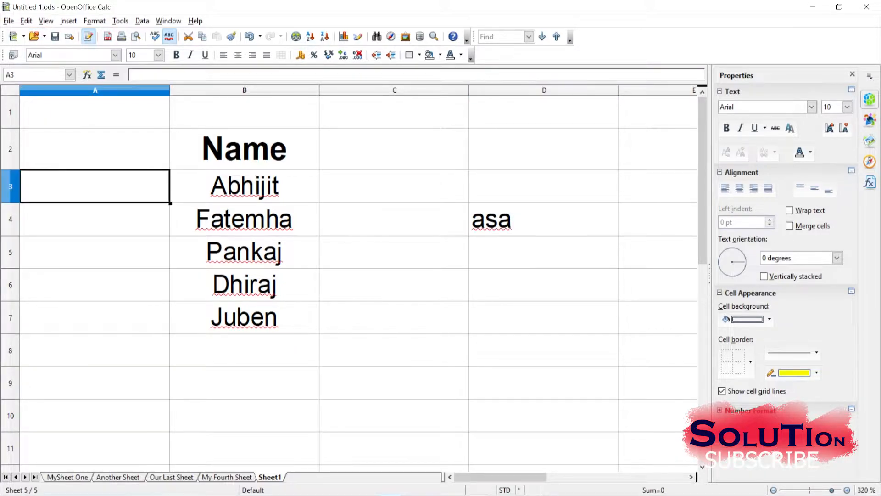
{"action": "left_click", "coordinate": [54, 37]}
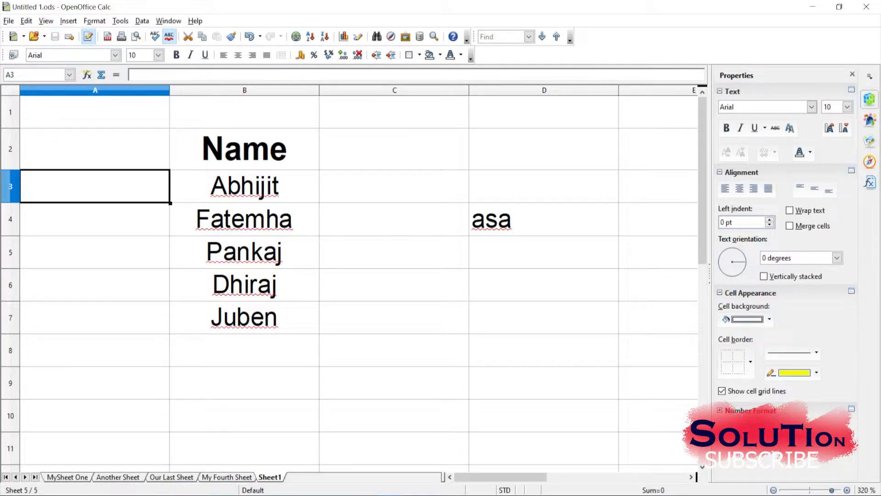
- Compare the name list in example 3.ods with the linked Sheet1 in Untitled 1.ods, checking cell B7
{"action": "left_click", "coordinate": [244, 318]}
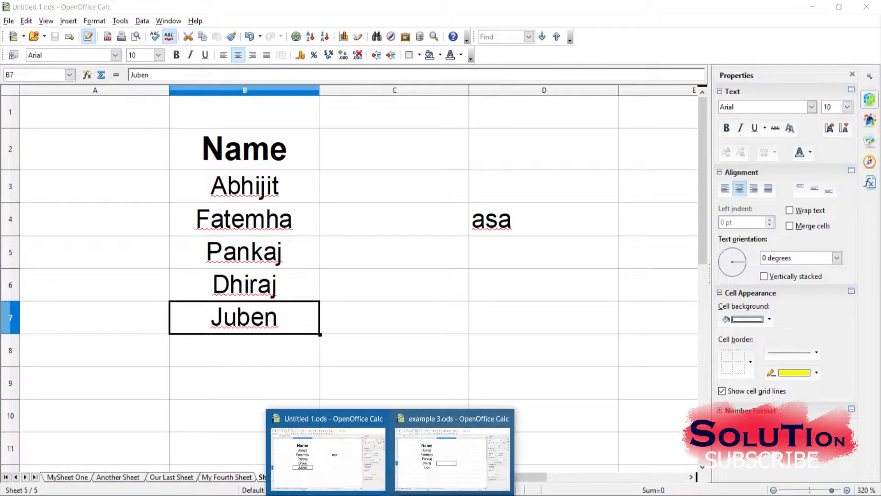
{"action": "left_click", "coordinate": [454, 438]}
{"action": "key", "text": "ctrl+End"}
{"action": "scroll", "coordinate": [359, 284], "scroll_direction": "up", "scroll_amount": 4}
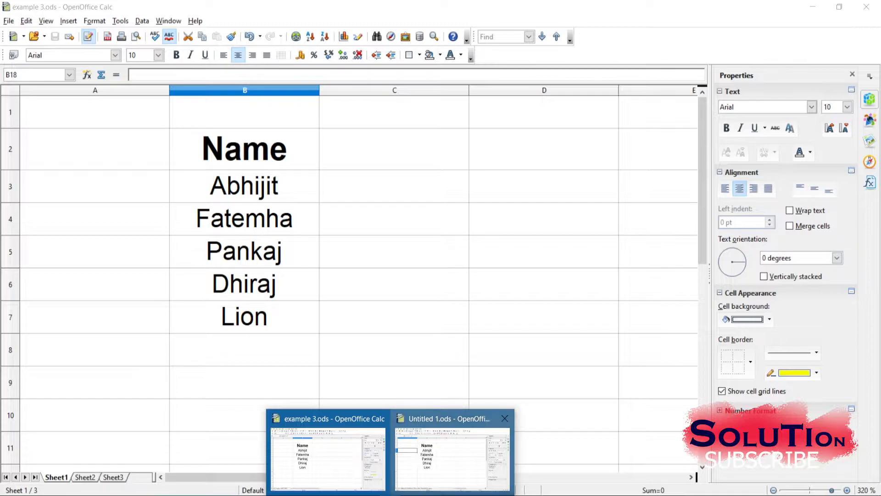
{"action": "left_click", "coordinate": [455, 438]}
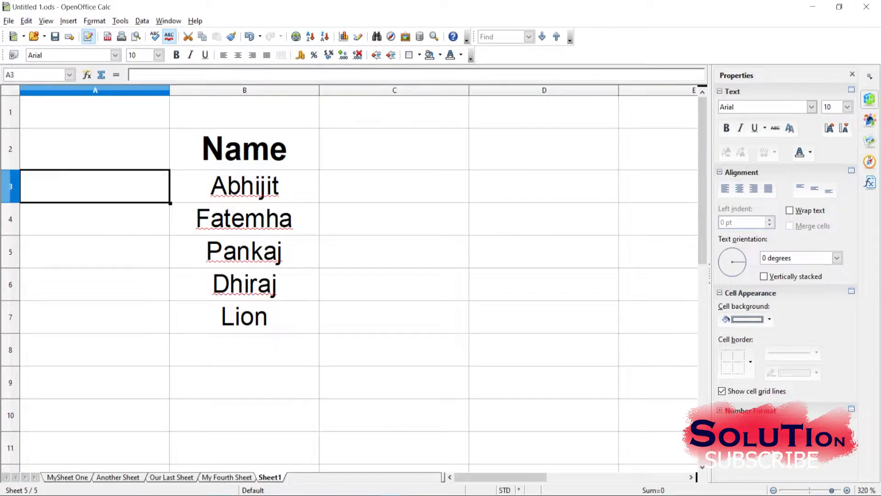
{"action": "key", "text": "ctrl+End"}
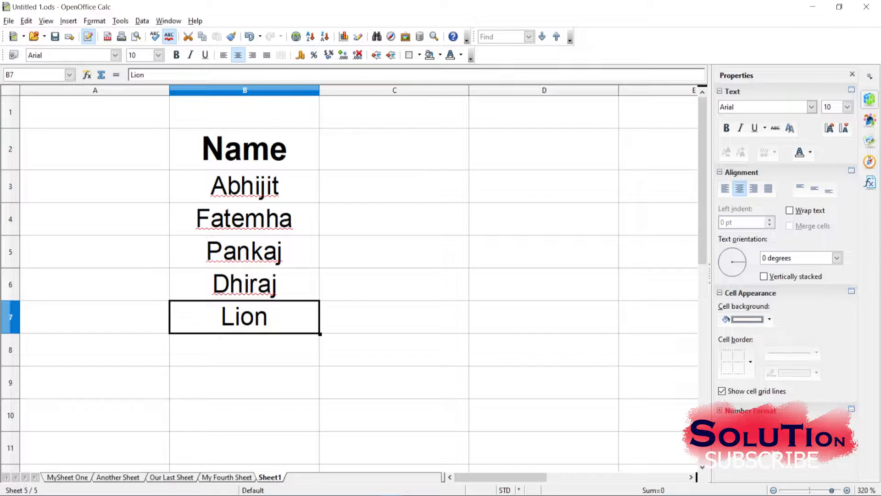
- Set the Calc general option for updating links when opening to On request
{"action": "left_click", "coordinate": [120, 22]}
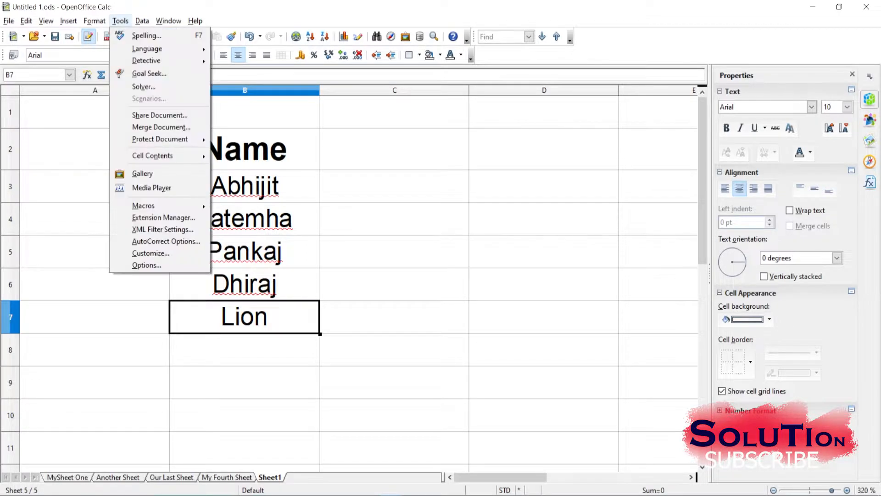
{"action": "left_click", "coordinate": [146, 265]}
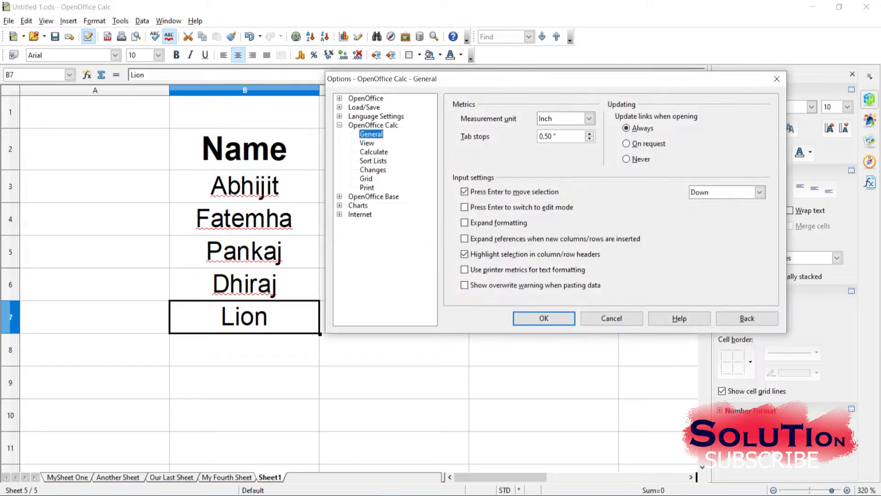
{"action": "left_click", "coordinate": [627, 144]}
{"action": "left_click", "coordinate": [544, 318]}
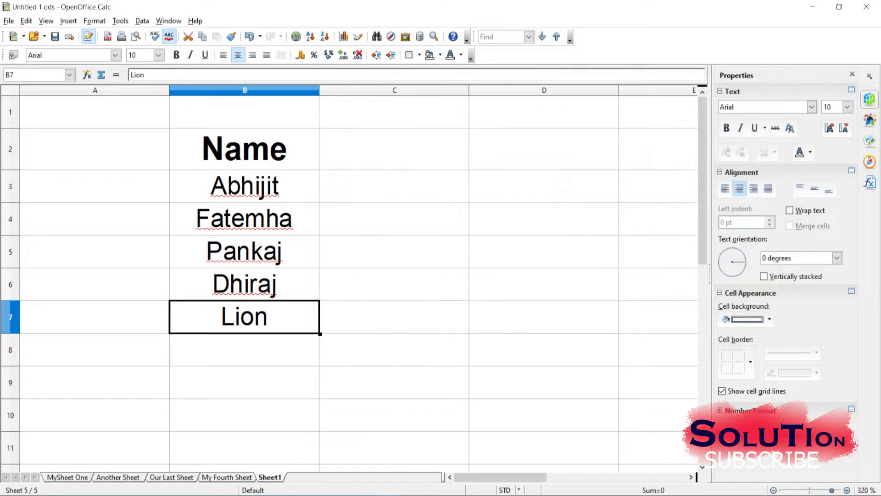
{"action": "left_click", "coordinate": [544, 251]}
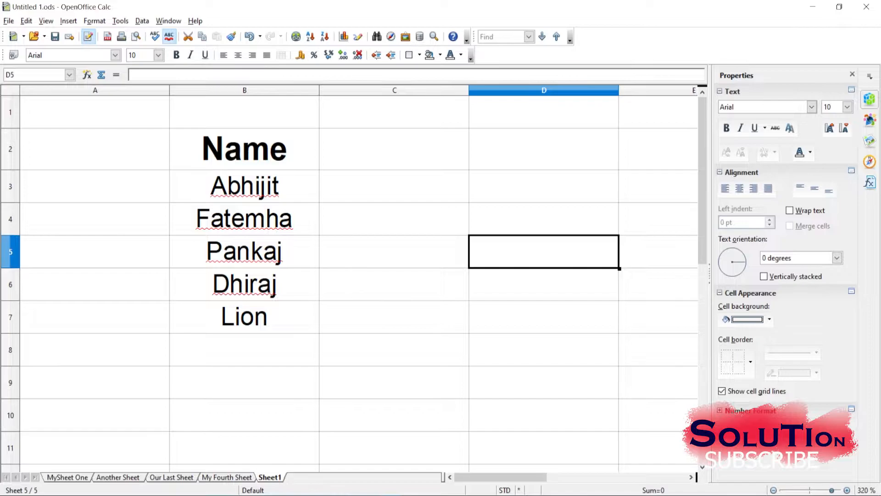
- Enter 40 in cell C4 of the MySheet One sheet
{"action": "left_click", "coordinate": [67, 477]}
{"action": "scroll", "coordinate": [349, 276], "scroll_direction": "up", "scroll_amount": 4}
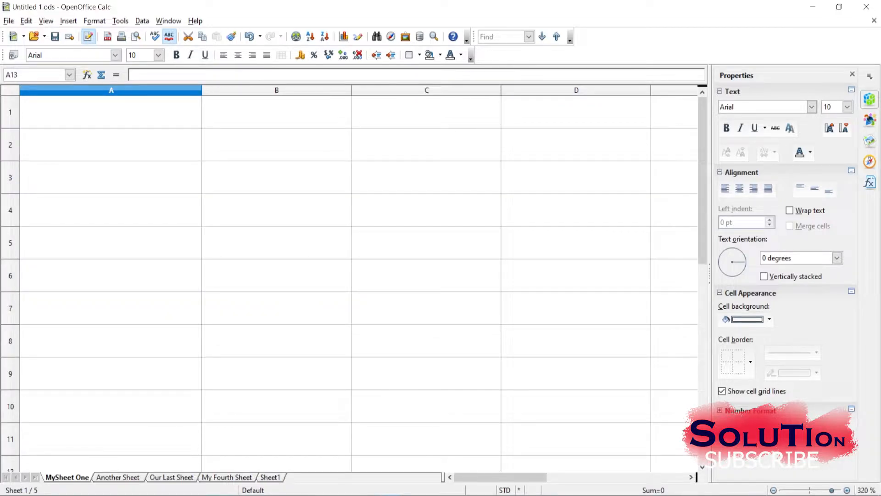
{"action": "left_click", "coordinate": [111, 145]}
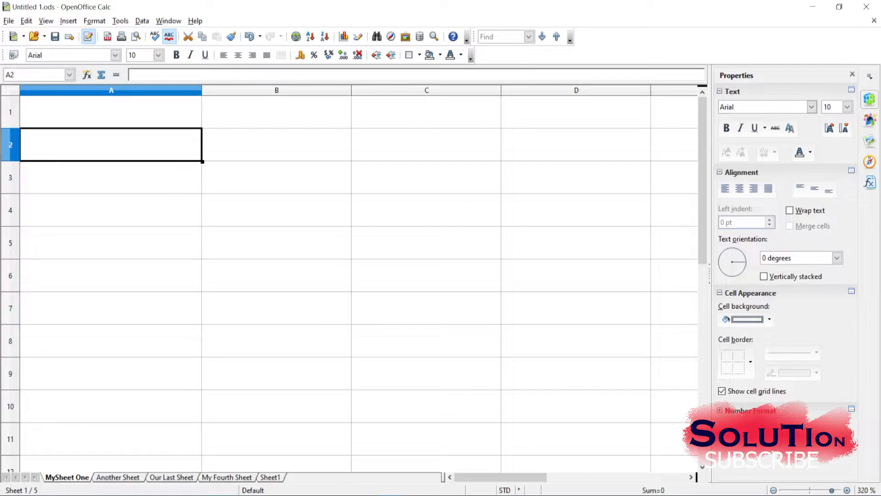
{"action": "left_click", "coordinate": [425, 210]}
{"action": "type", "text": "40"}
{"action": "key", "text": "Home"}
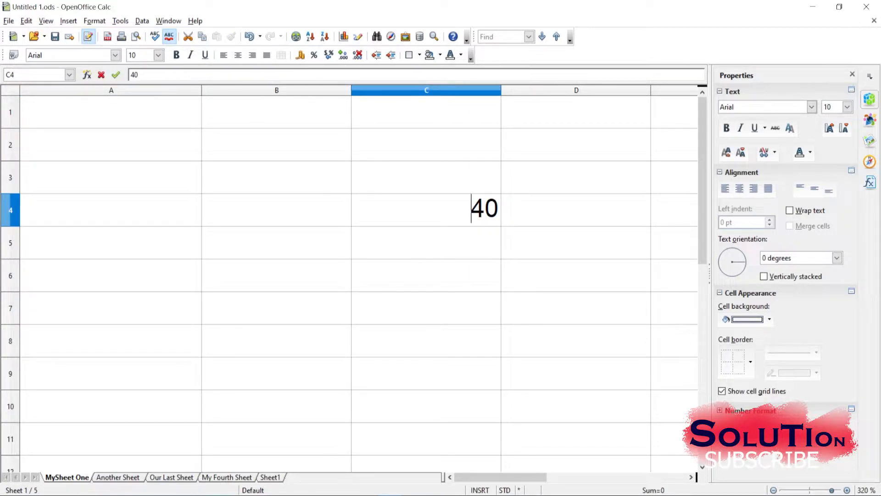
{"action": "left_click", "coordinate": [426, 308]}
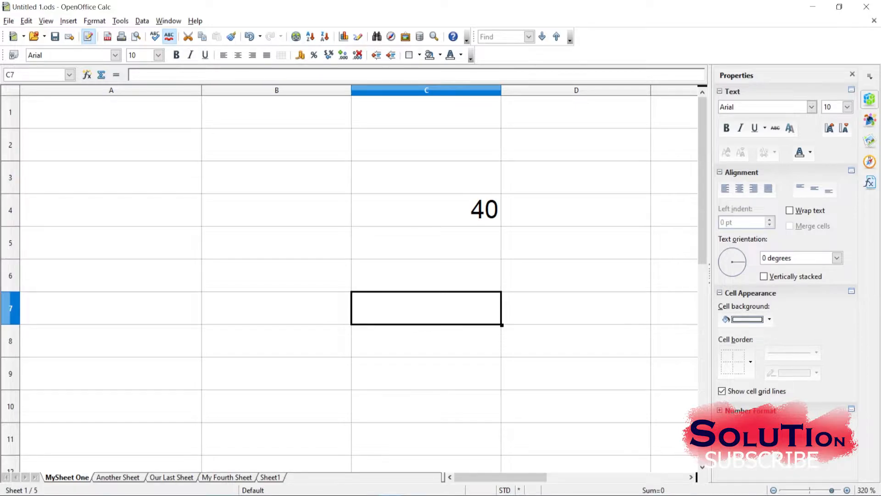
- Fill the background of cell A2 in MySheet One with orange
{"action": "left_click", "coordinate": [111, 144]}
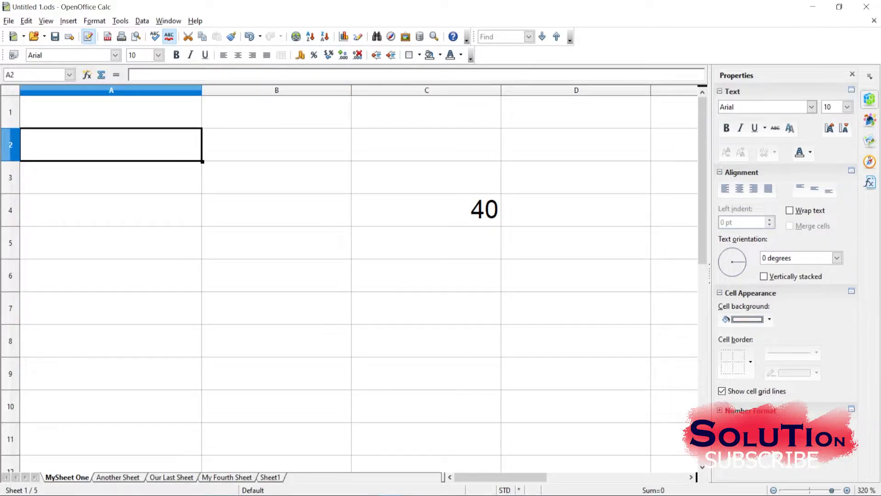
{"action": "left_click", "coordinate": [440, 55]}
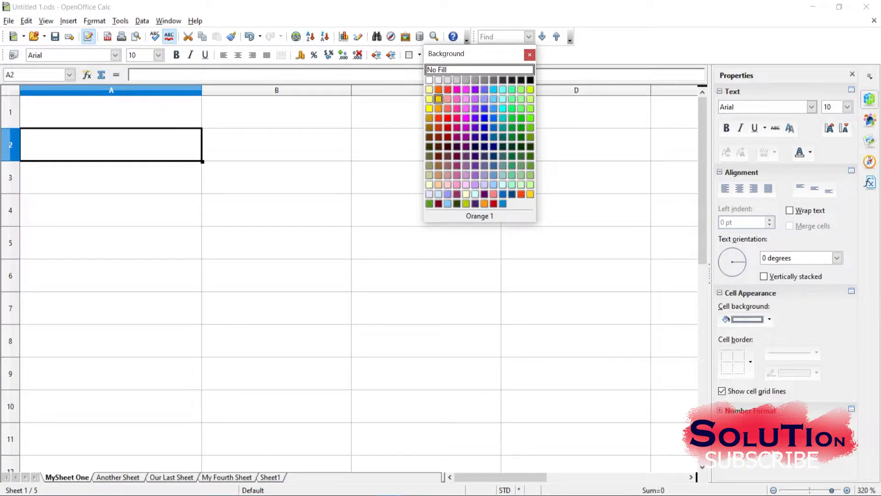
{"action": "left_click", "coordinate": [439, 90]}
{"action": "left_click", "coordinate": [276, 177]}
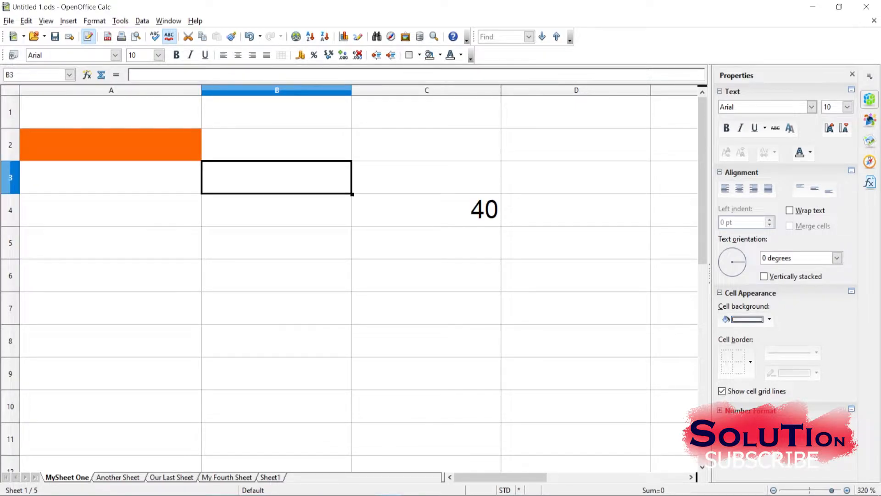
- Center the content of cell C4 horizontally and save the spreadsheet
{"action": "left_click", "coordinate": [426, 210]}
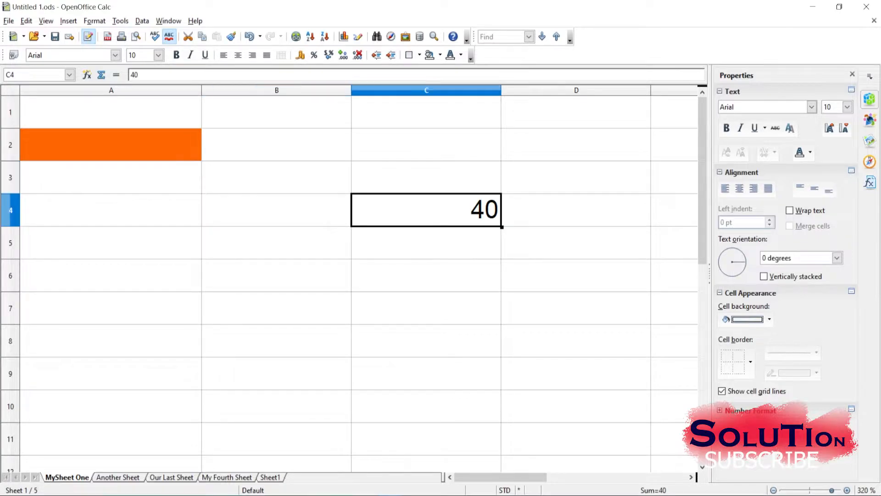
{"action": "left_click", "coordinate": [237, 55]}
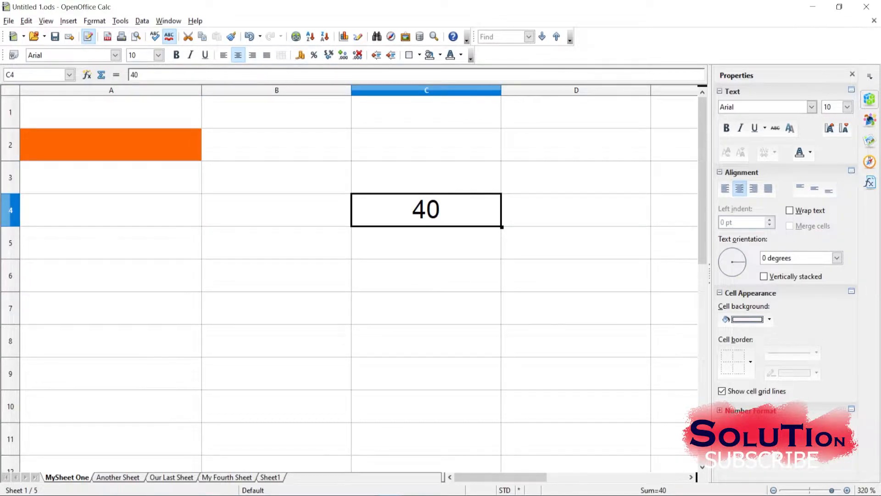
{"action": "left_click", "coordinate": [425, 177]}
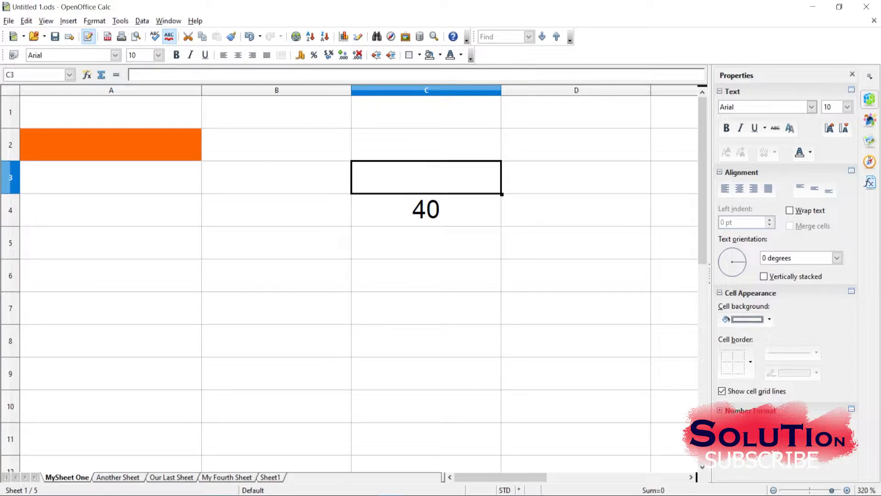
{"action": "key", "text": "ctrl+s"}
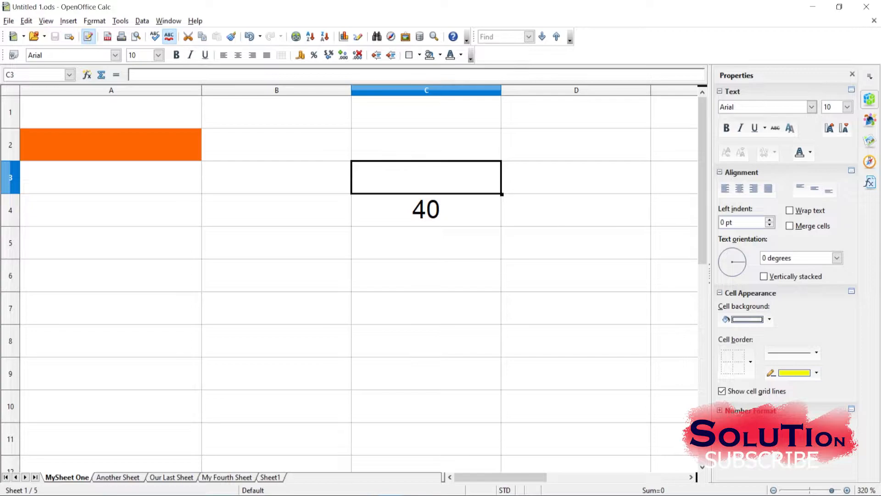
- Enter the formula =C4 in the orange cell A2 to reference cell C4 on the same sheet
{"action": "left_click", "coordinate": [425, 210]}
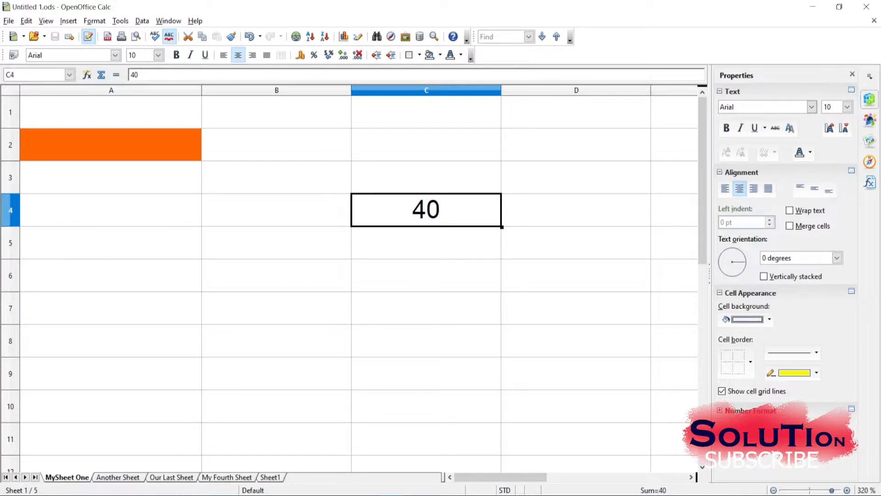
{"action": "left_click", "coordinate": [110, 145]}
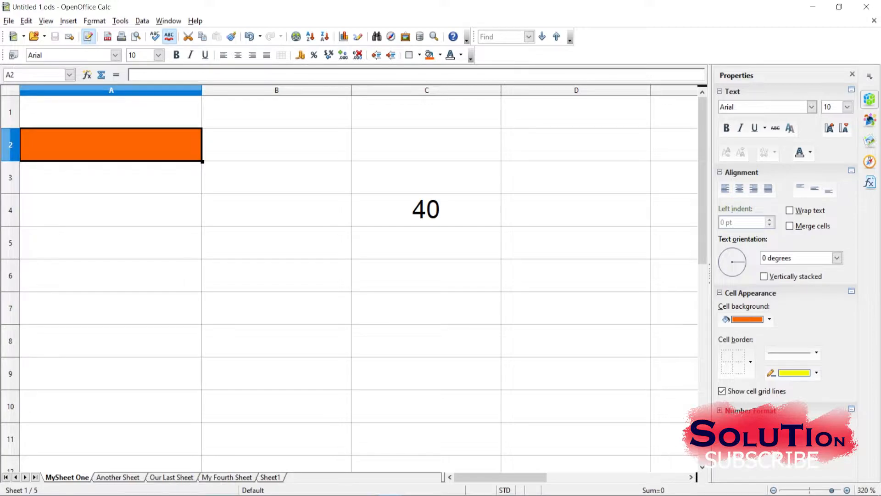
{"action": "type", "text": "="}
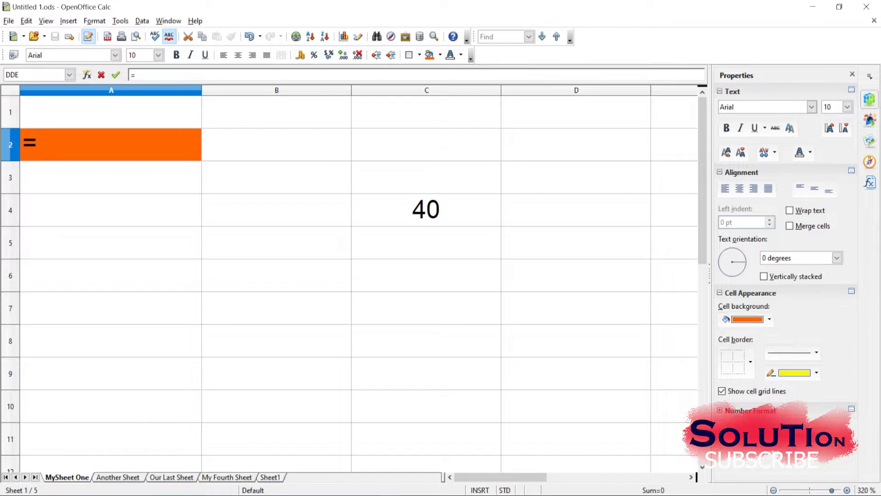
{"action": "left_click", "coordinate": [427, 209]}
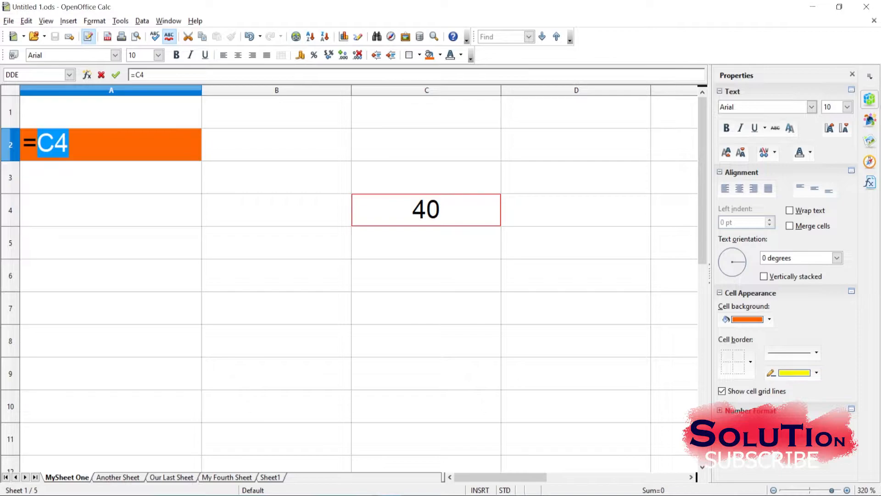
{"action": "key", "text": "Return"}
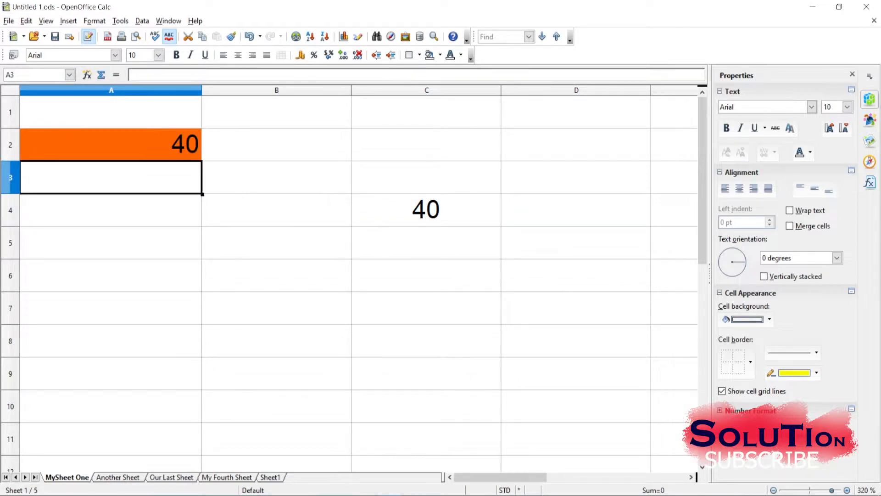
- Set cell C4 to 65 and check the linked cell A2 and its formula
{"action": "left_click", "coordinate": [277, 308]}
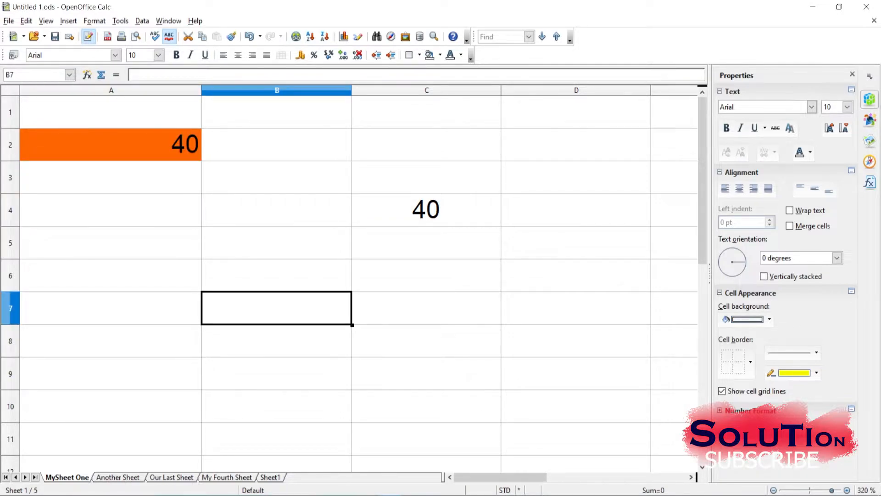
{"action": "left_click", "coordinate": [426, 210]}
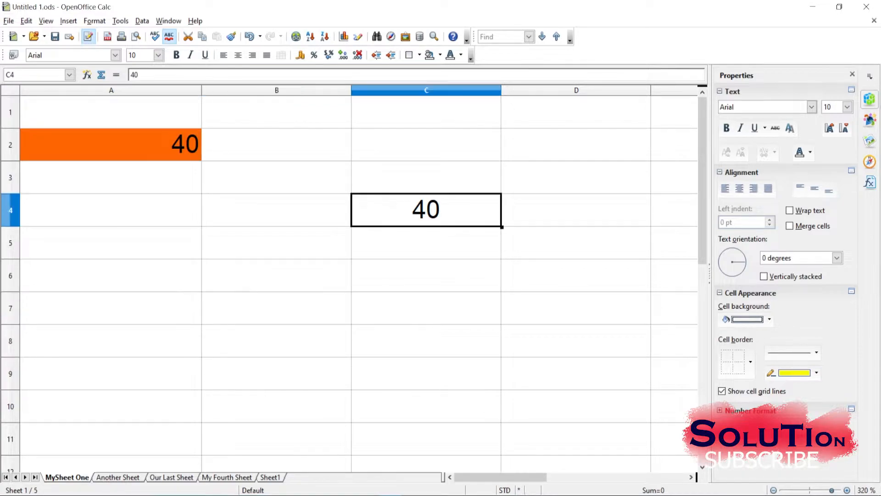
{"action": "type", "text": "65"}
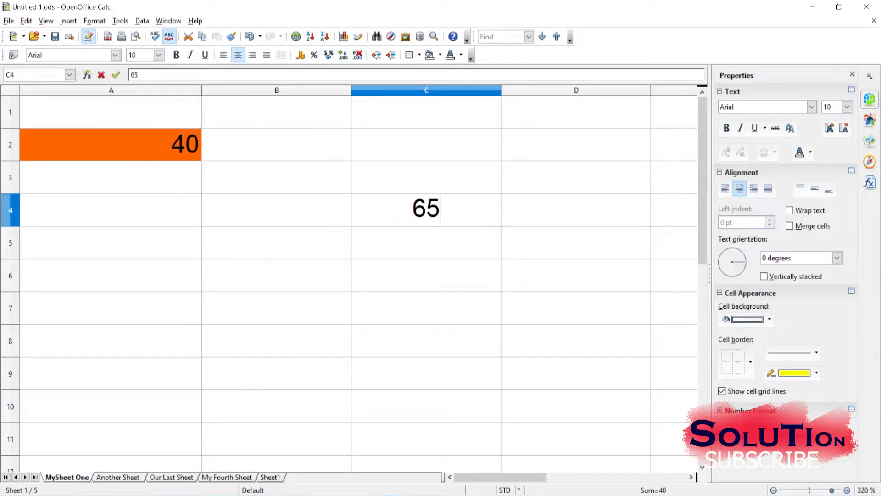
{"action": "key", "text": "Return"}
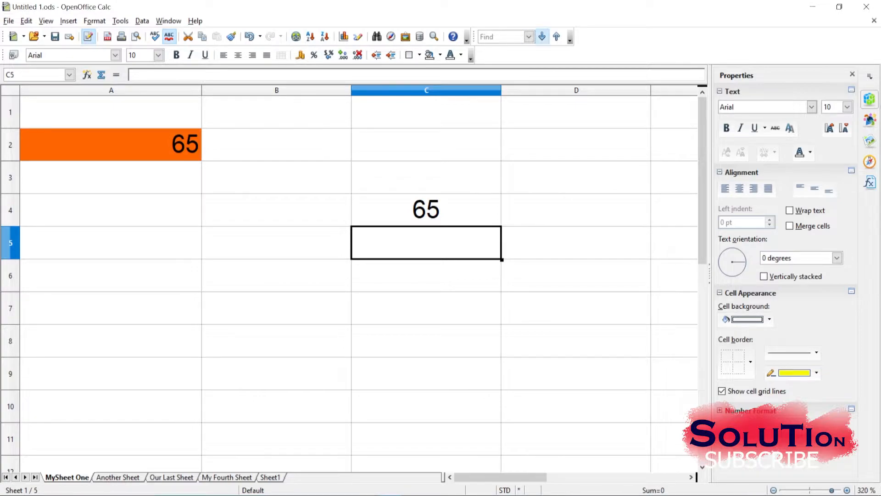
{"action": "left_click", "coordinate": [426, 210]}
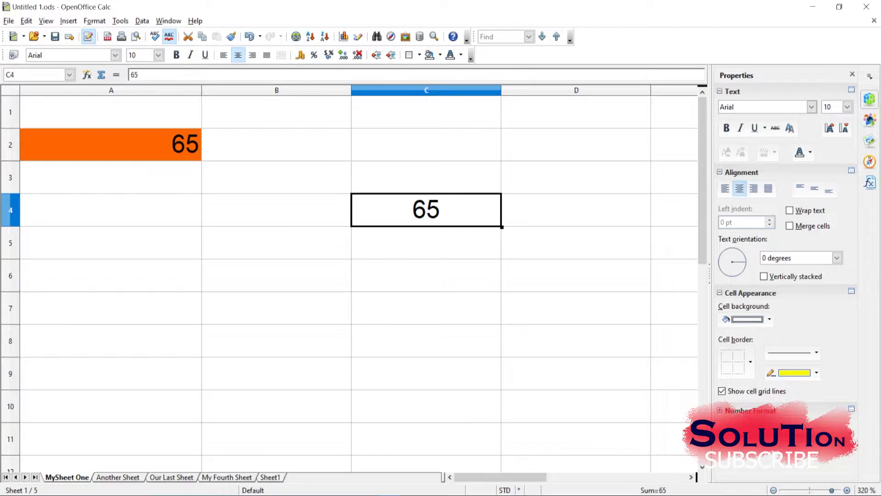
{"action": "left_click", "coordinate": [426, 177]}
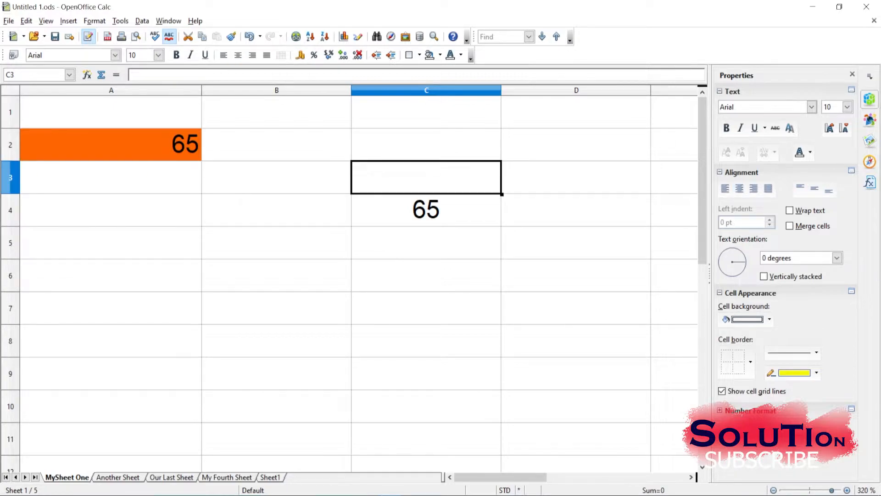
{"action": "left_click", "coordinate": [426, 209]}
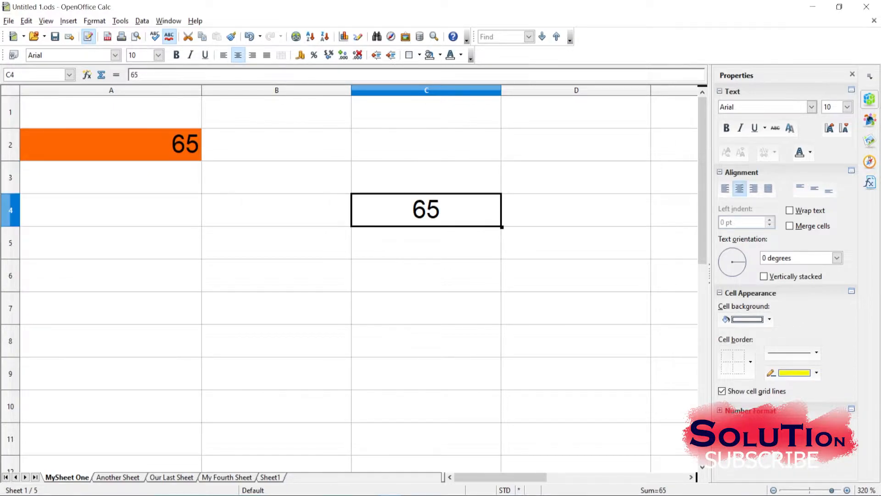
{"action": "left_click", "coordinate": [110, 144]}
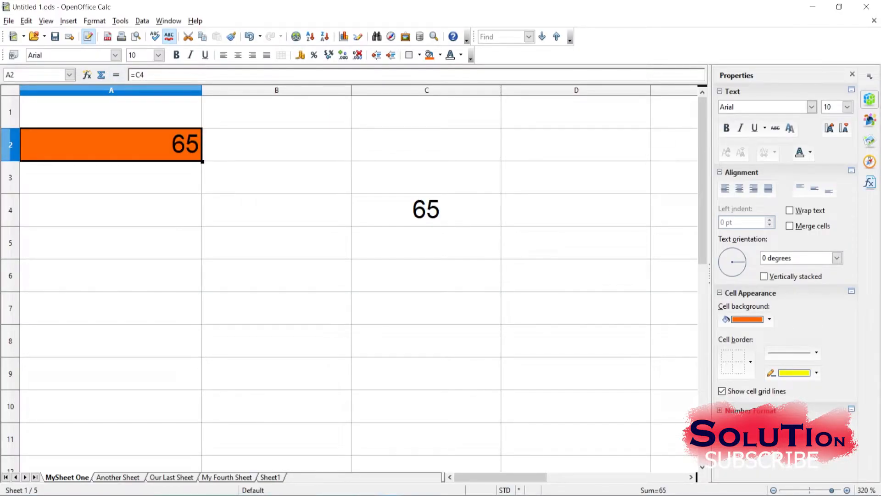
- Enter 79 in cell B6 of Another Sheet
{"action": "key", "text": "ctrl+Page_Down"}
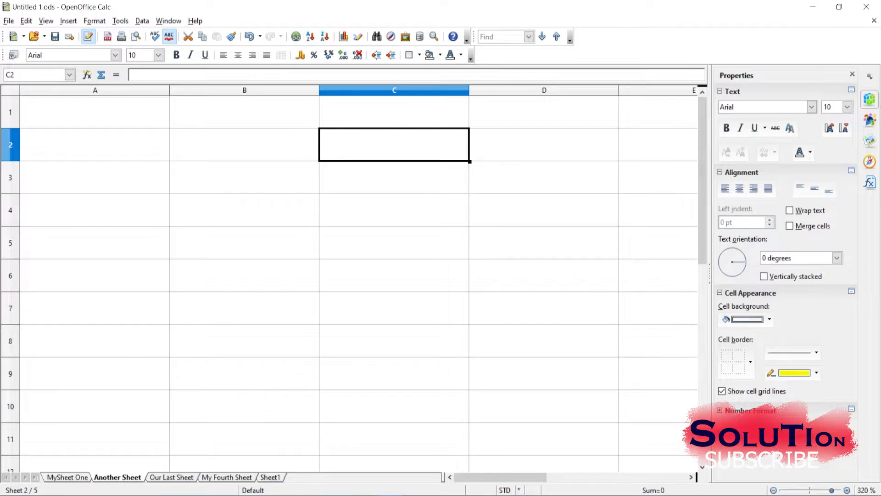
{"action": "left_click", "coordinate": [244, 275]}
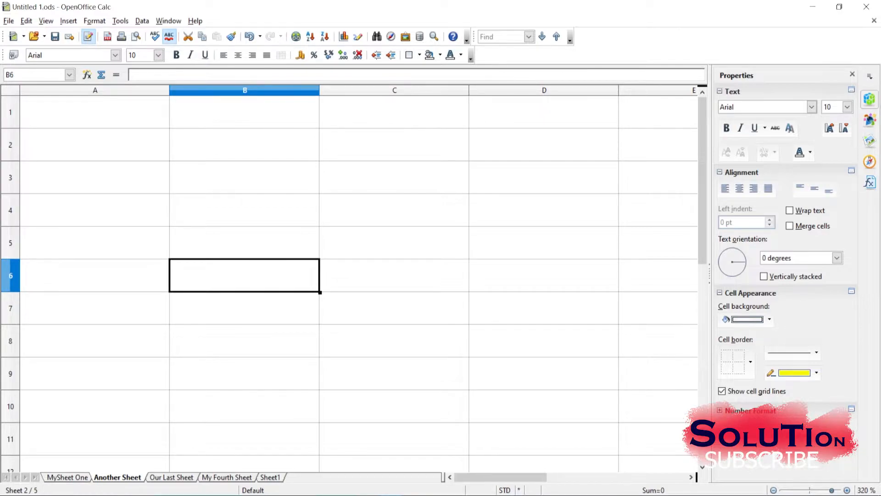
{"action": "type", "text": "79"}
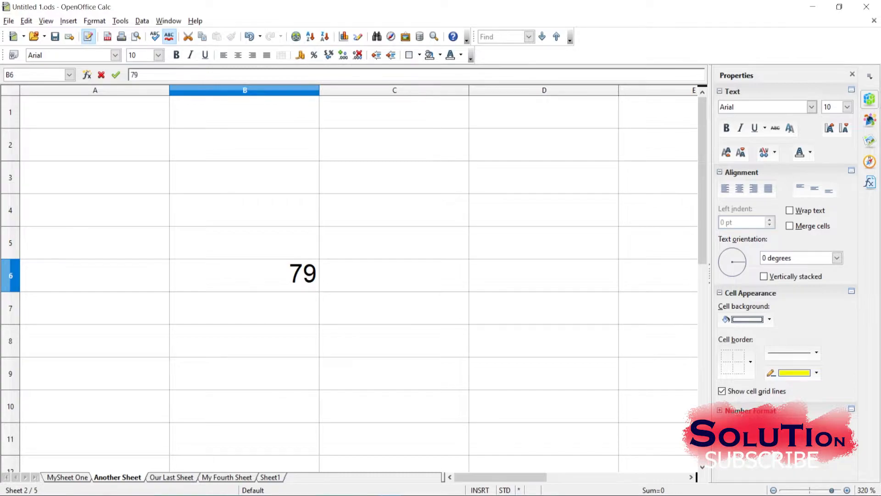
{"action": "left_click", "coordinate": [394, 210]}
- Format cell B6 in Another Sheet with centered alignment and a Turquoise 3 background, and save the spreadsheet
{"action": "left_click", "coordinate": [244, 276]}
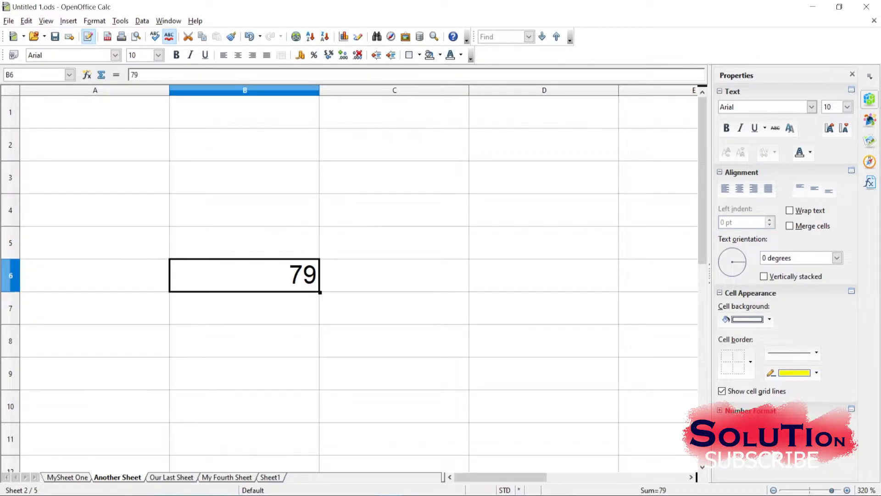
{"action": "left_click", "coordinate": [238, 55]}
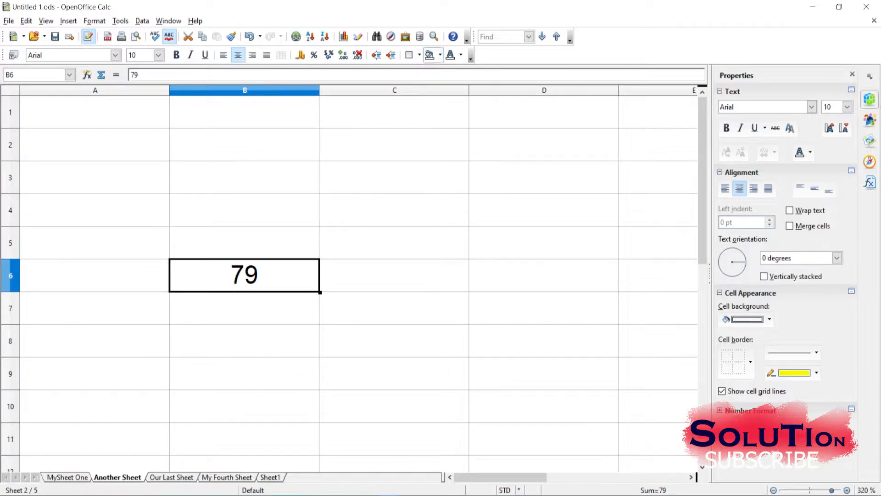
{"action": "left_click", "coordinate": [439, 55]}
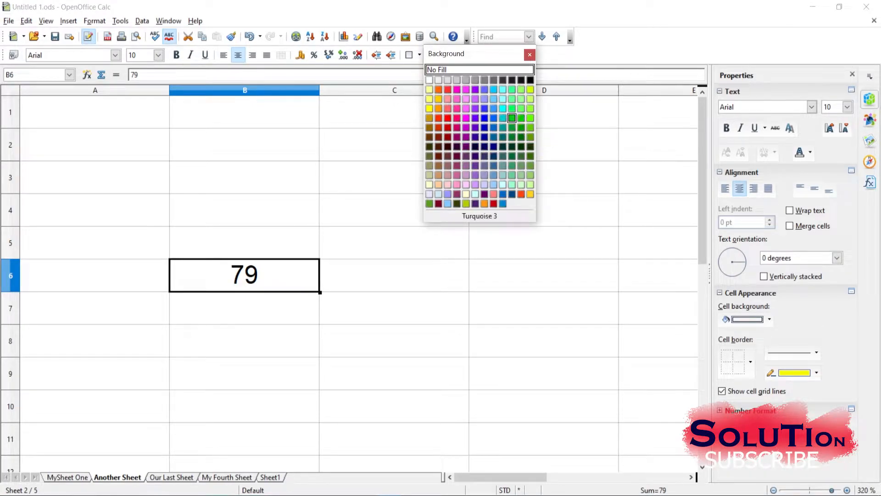
{"action": "left_click", "coordinate": [511, 117]}
{"action": "left_click", "coordinate": [528, 177]}
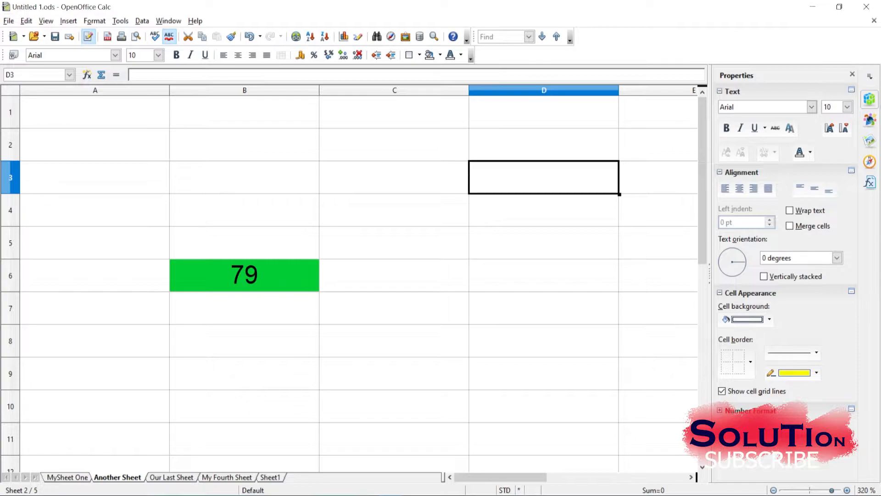
{"action": "key", "text": "ctrl+s"}
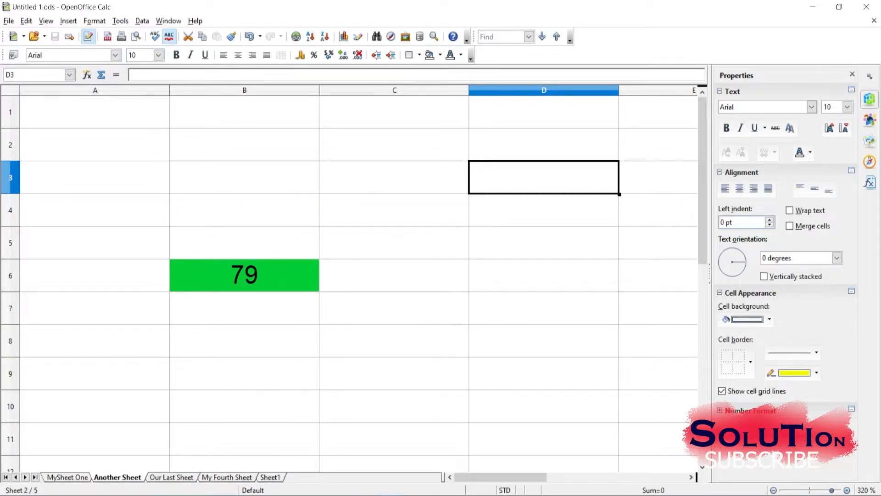
- Center the contents of cell A2 in MySheet One and set its background to Yellow 2
{"action": "key", "text": "ctrl+Page_Up"}
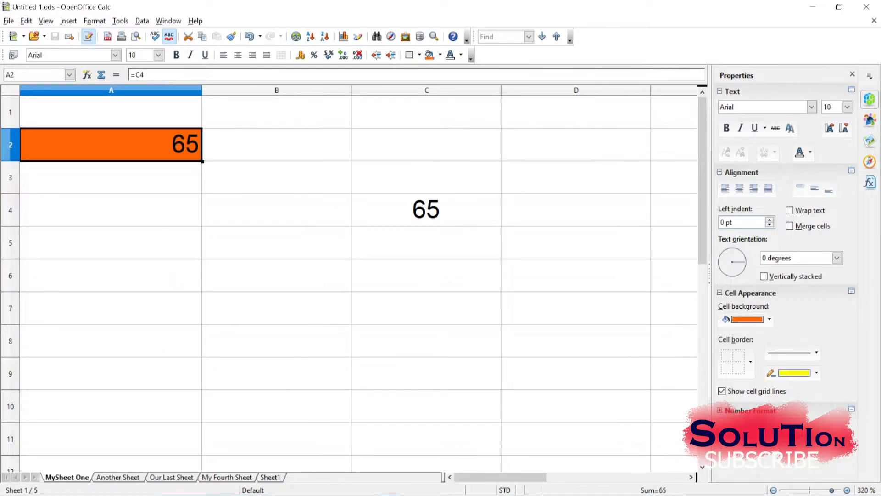
{"action": "left_click", "coordinate": [237, 55]}
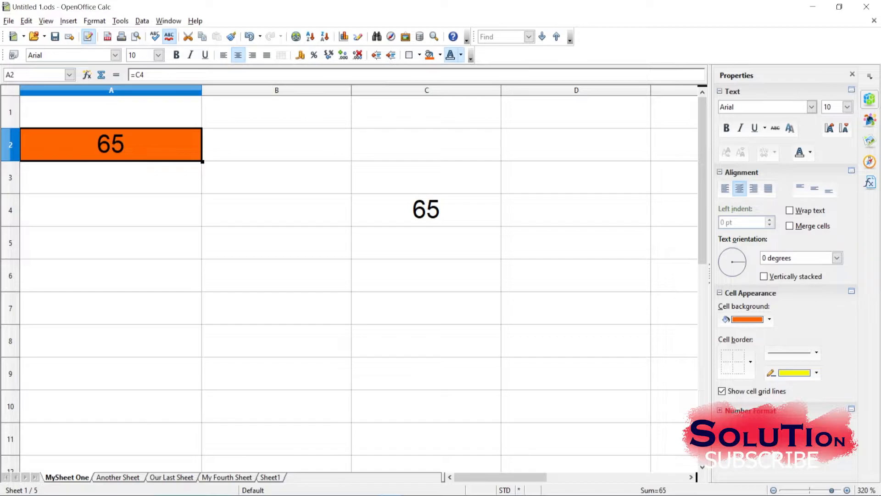
{"action": "left_click", "coordinate": [440, 55]}
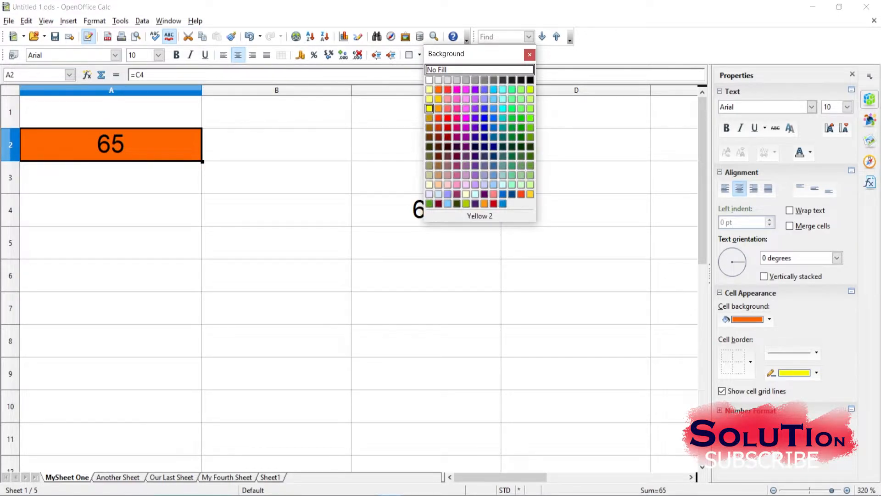
{"action": "left_click", "coordinate": [429, 109]}
{"action": "left_click", "coordinate": [276, 210]}
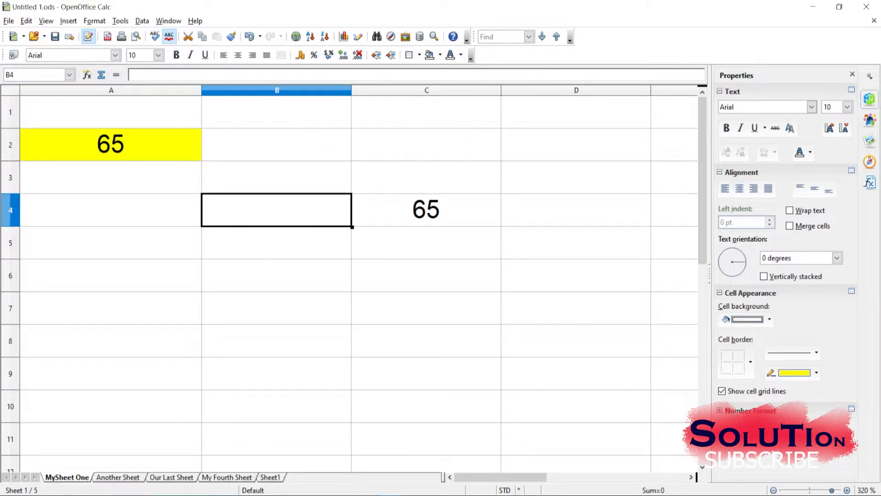
- Replace the formula in cell A2 of MySheet One with ='Another Sheet '.B6 and check the resulting reference
{"action": "scroll", "coordinate": [349, 282], "scroll_direction": "up", "scroll_amount": 2}
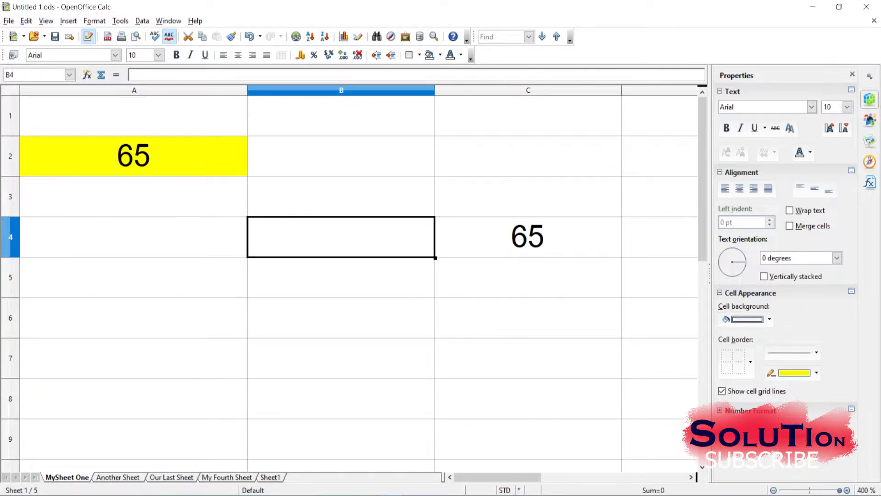
{"action": "left_click", "coordinate": [133, 156]}
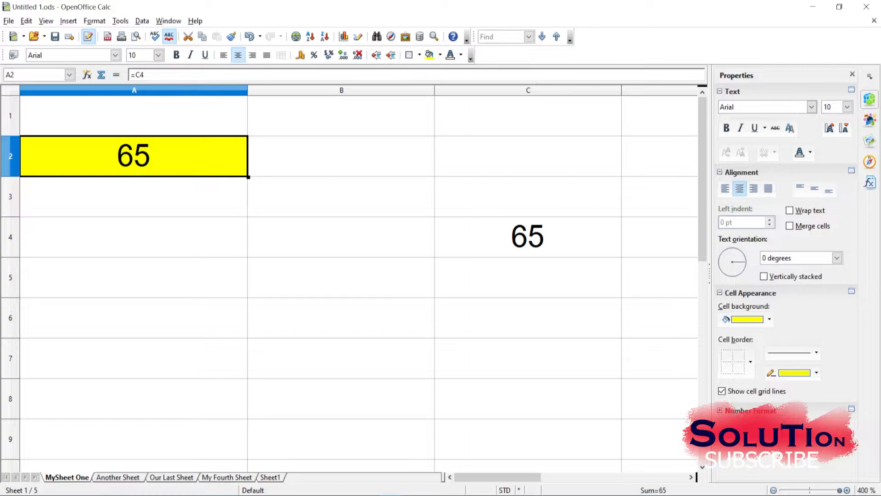
{"action": "key", "text": "ctrl+Page_Down"}
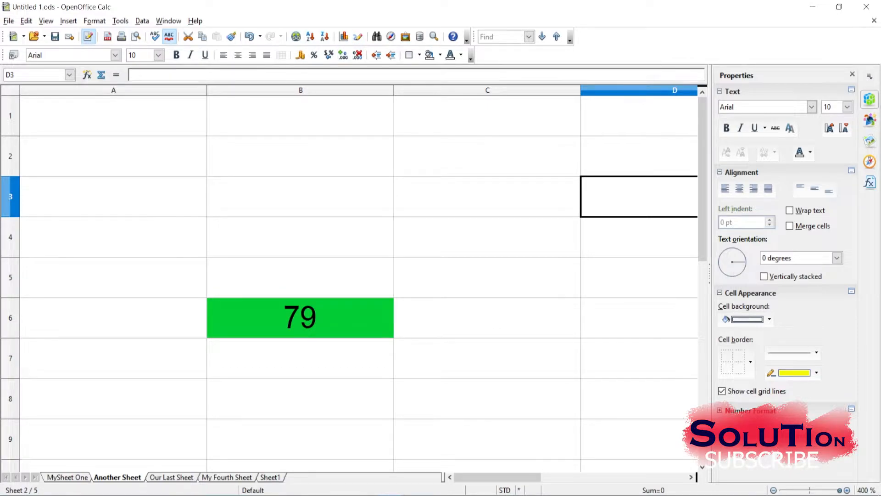
{"action": "key", "text": "ctrl+Page_Up"}
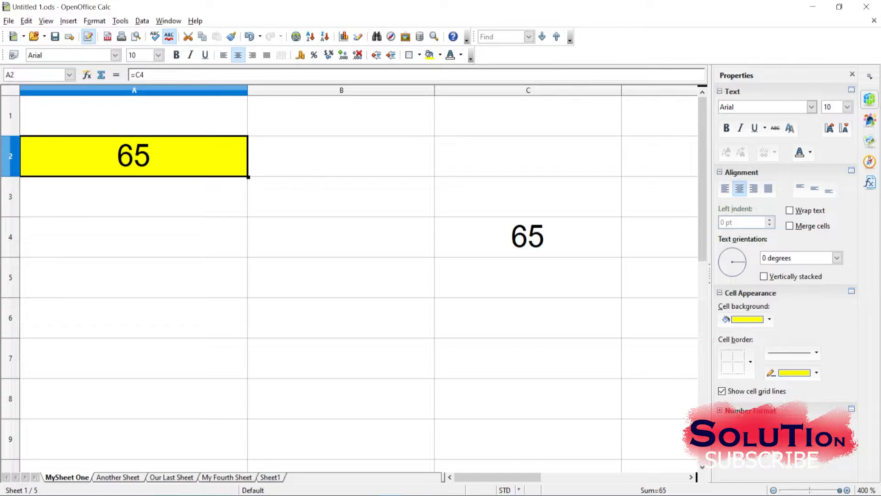
{"action": "key", "text": "F2"}
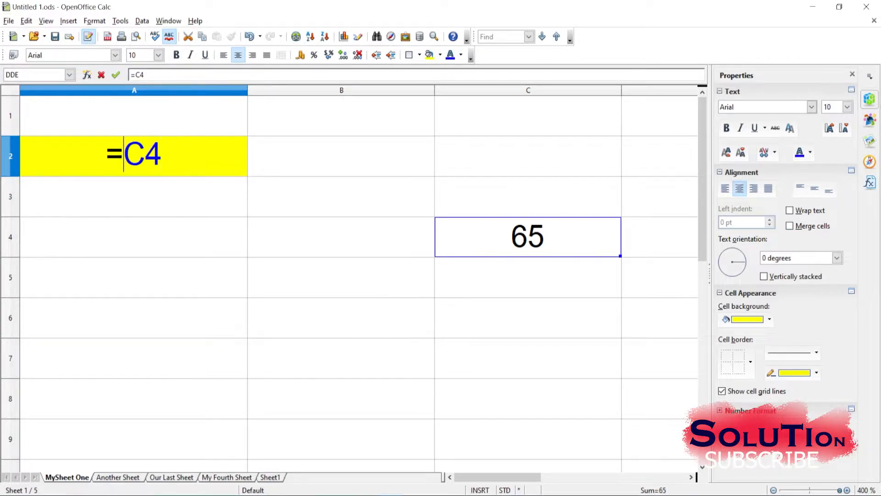
{"action": "key", "text": "shift+Left"}
{"action": "key", "text": "shift+Left"}
{"action": "key", "text": "shift+Left"}
{"action": "key", "text": "End"}
{"action": "key", "text": "shift+Home"}
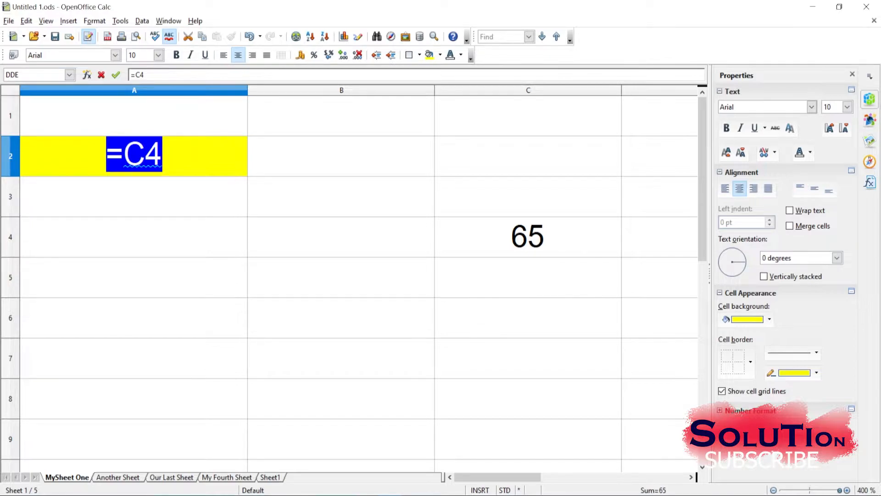
{"action": "type", "text": "="}
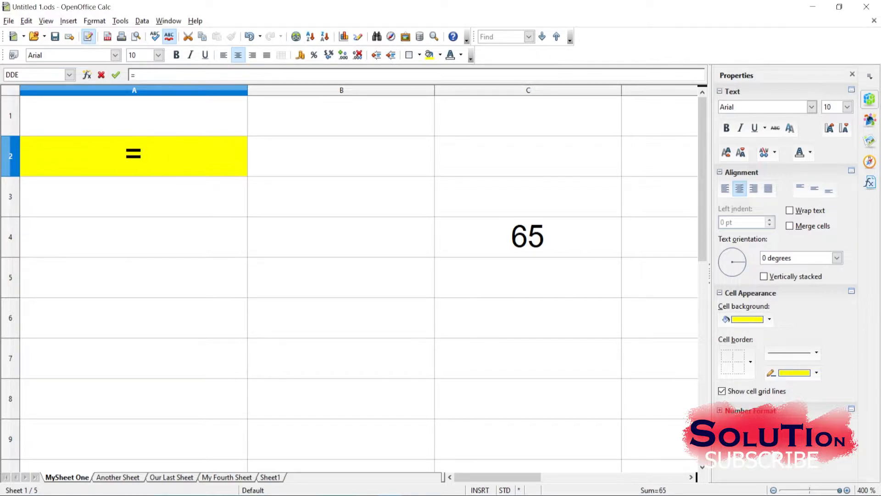
{"action": "key", "text": "ctrl+Page_Down"}
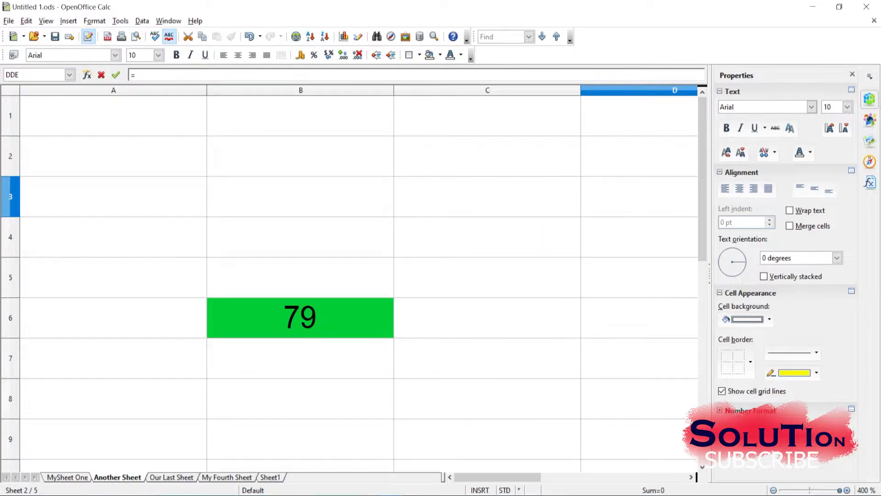
{"action": "left_click", "coordinate": [301, 317]}
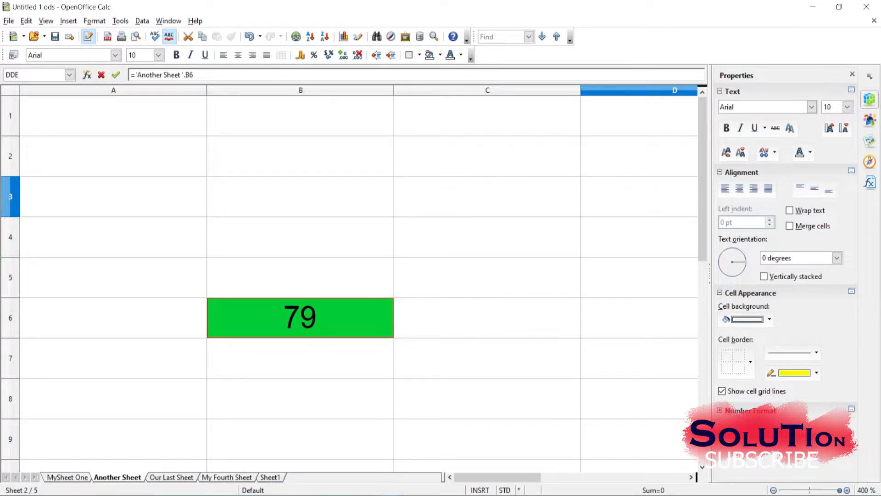
{"action": "key", "text": "Return"}
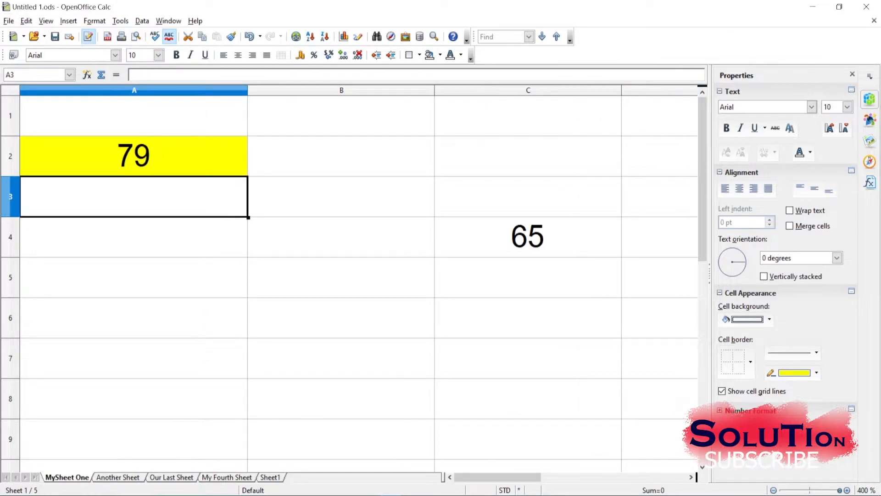
{"action": "left_click", "coordinate": [133, 156]}
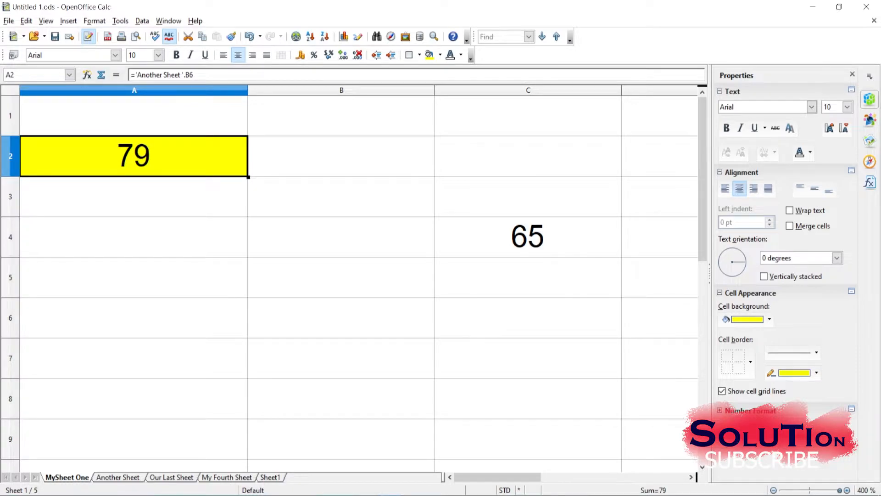
- Set cell B6 in Another Sheet to 32 and return to MySheet One to check the linked cell A2
{"action": "key", "text": "ctrl+Page_Down"}
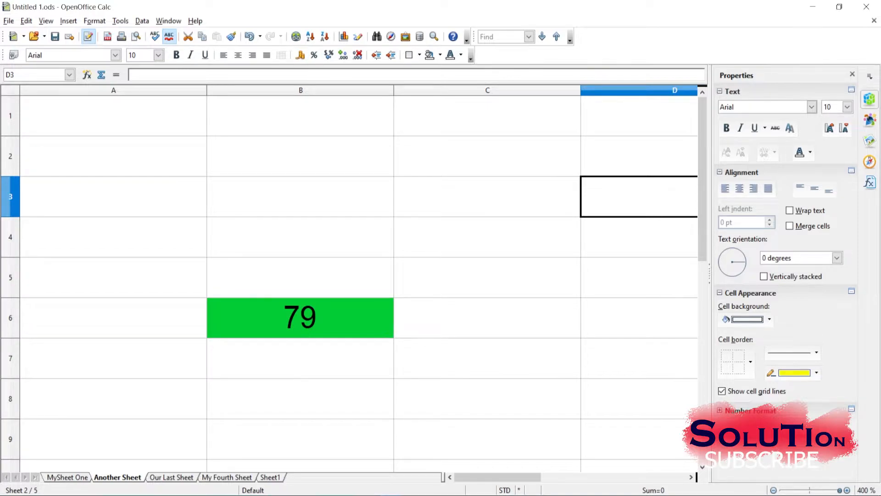
{"action": "left_click", "coordinate": [300, 318]}
{"action": "type", "text": "32"}
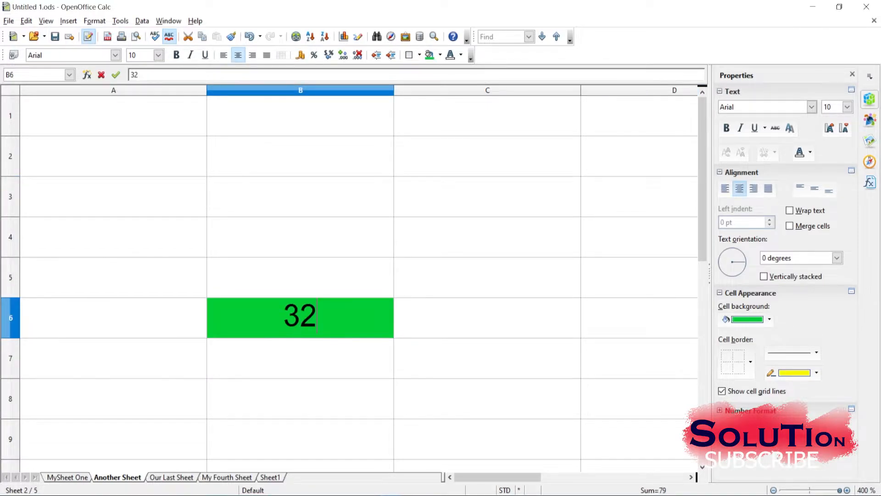
{"action": "key", "text": "Return"}
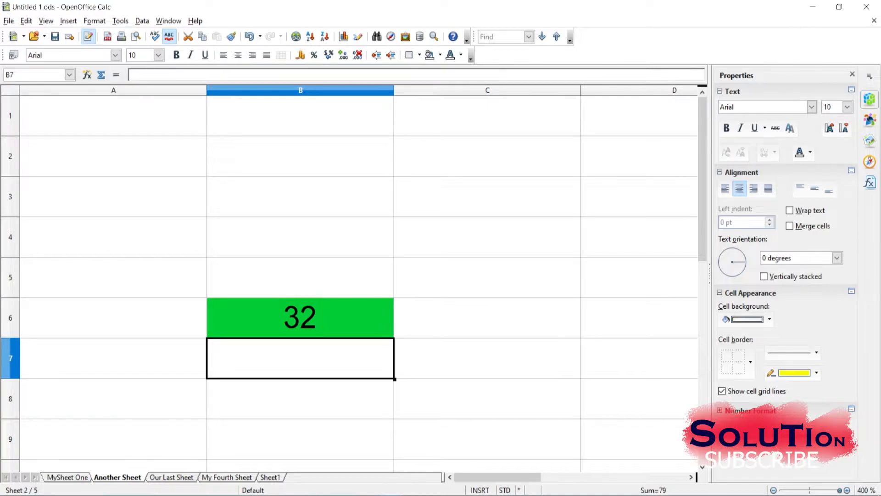
{"action": "key", "text": "ctrl+Page_Up"}
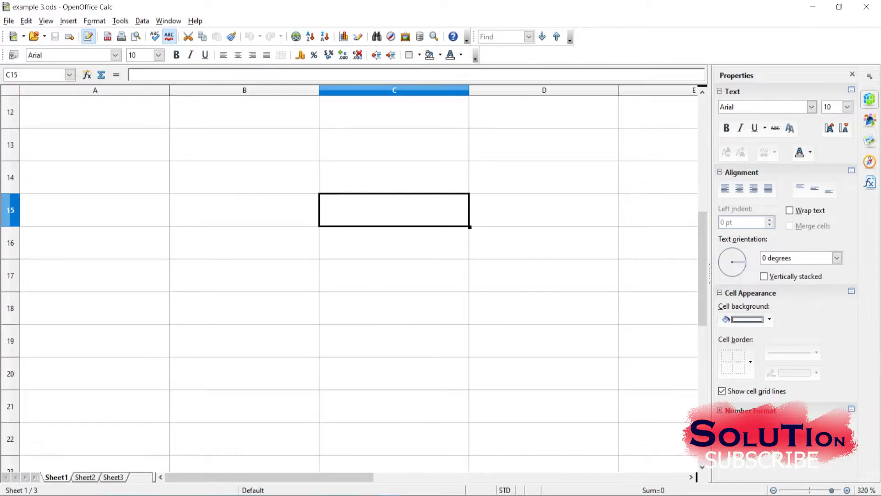
- View the name list on Sheet1 of example 3.ods, and return to Untitled 1.ods
{"action": "scroll", "coordinate": [349, 275], "scroll_direction": "up", "scroll_amount": 4}
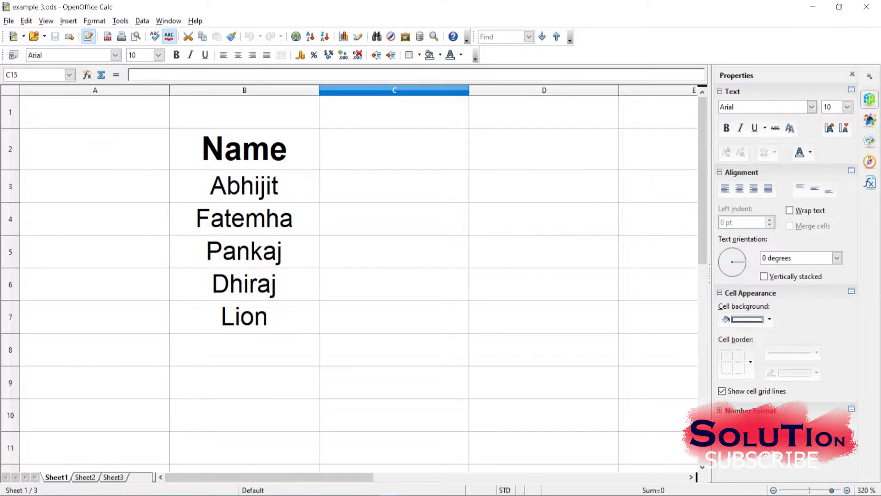
{"action": "left_click", "coordinate": [390, 495]}
{"action": "left_click", "coordinate": [328, 454]}
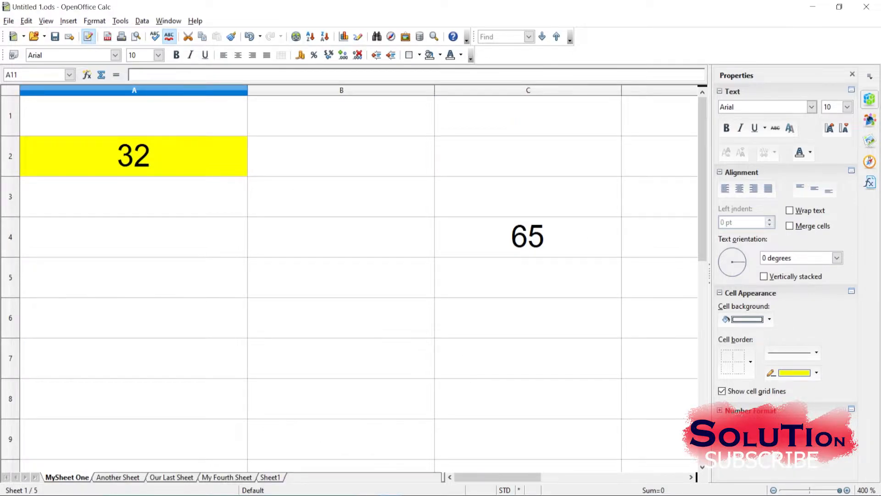
- Fill cell A6 of MySheet One with a light yellow background
{"action": "key", "text": "Page_Down"}
{"action": "key", "text": "Page_Down"}
{"action": "scroll", "coordinate": [349, 276], "scroll_direction": "up", "scroll_amount": 8}
{"action": "left_click", "coordinate": [134, 317]}
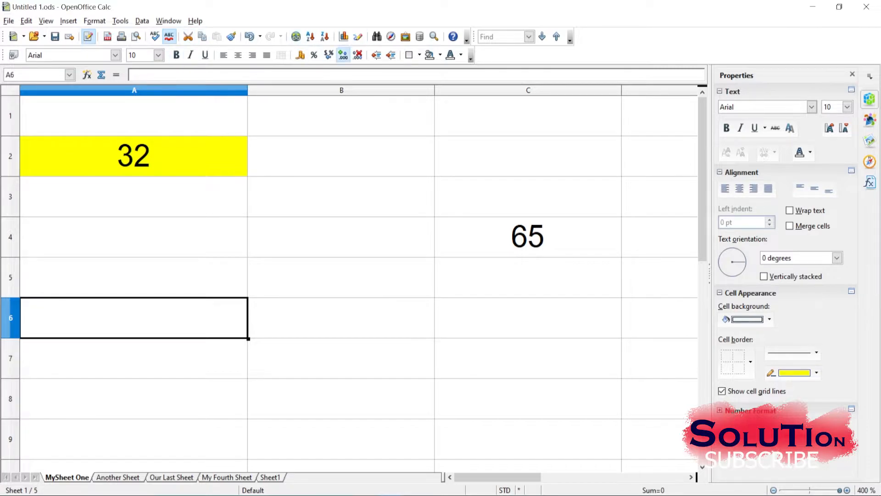
{"action": "left_click", "coordinate": [430, 56]}
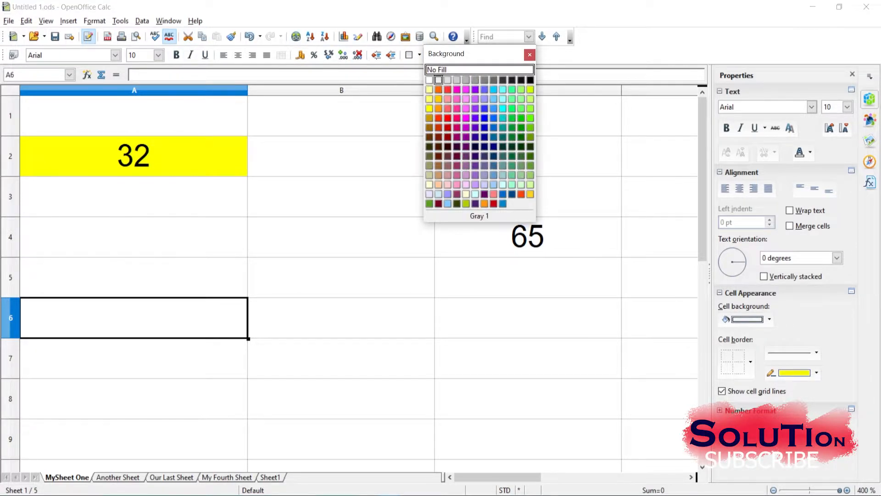
{"action": "left_click", "coordinate": [429, 99]}
{"action": "left_click", "coordinate": [341, 197]}
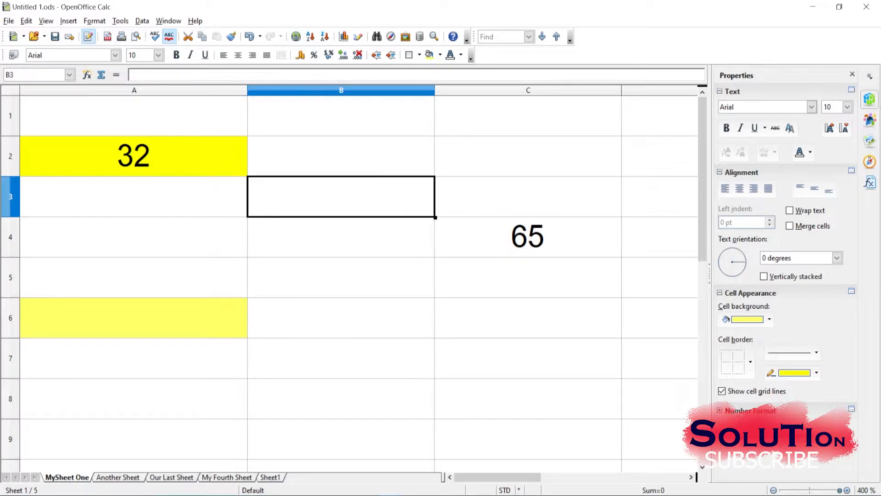
- Set the background of cell A6 in MySheet One to Yellow 2
{"action": "left_click", "coordinate": [134, 318]}
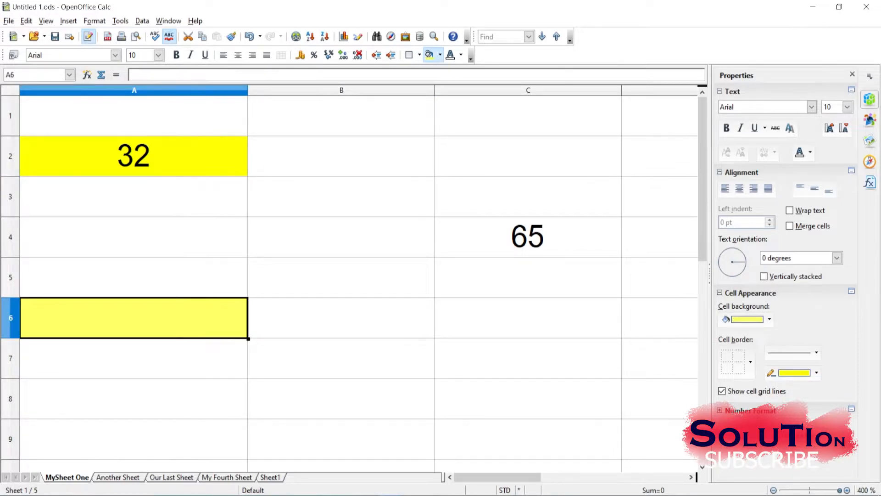
{"action": "left_click", "coordinate": [430, 55]}
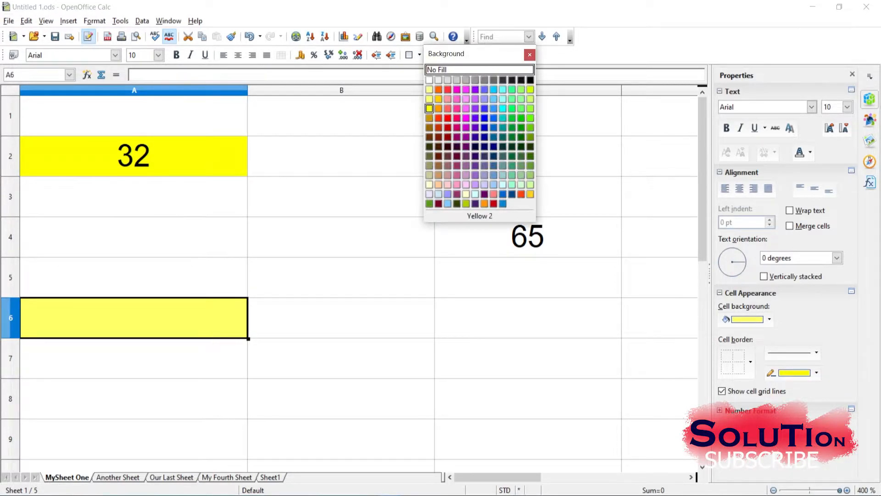
{"action": "left_click", "coordinate": [429, 109]}
{"action": "left_click", "coordinate": [341, 196]}
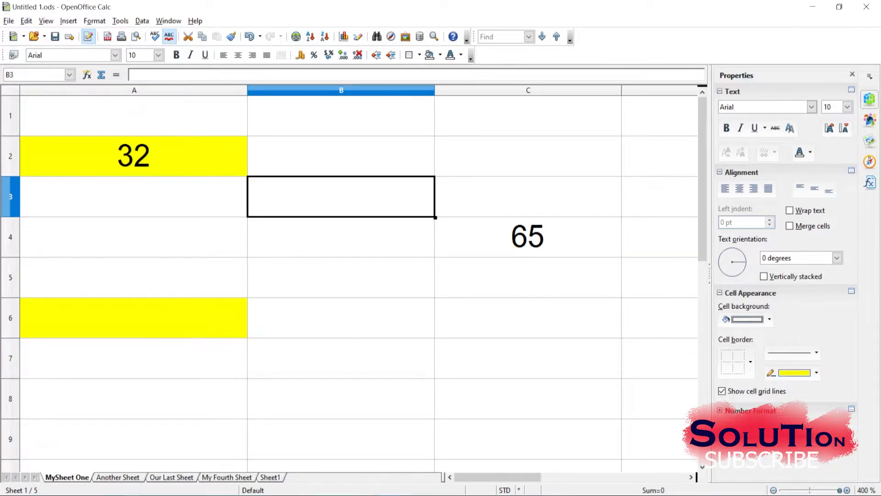
- In cell A6 of MySheet One, enter a formula that references cell B4 on Sheet1 of example 3.ods
{"action": "left_click", "coordinate": [133, 317]}
{"action": "type", "text": "="}
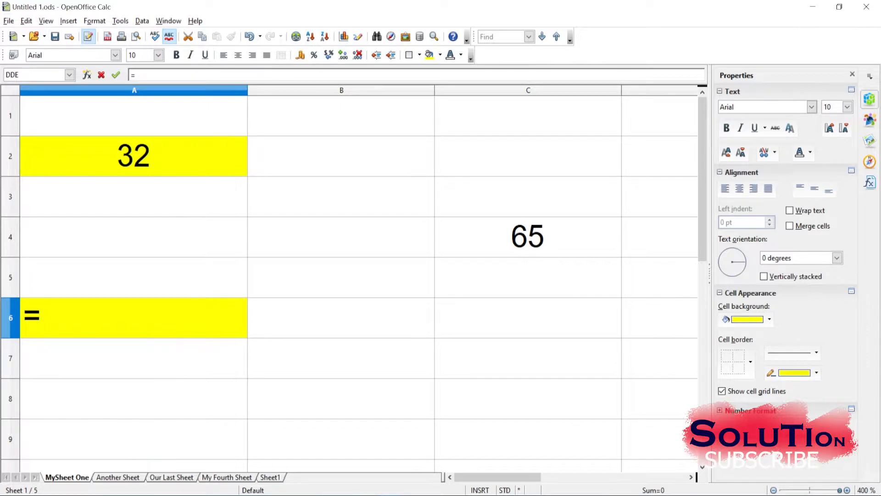
{"action": "left_click", "coordinate": [390, 495]}
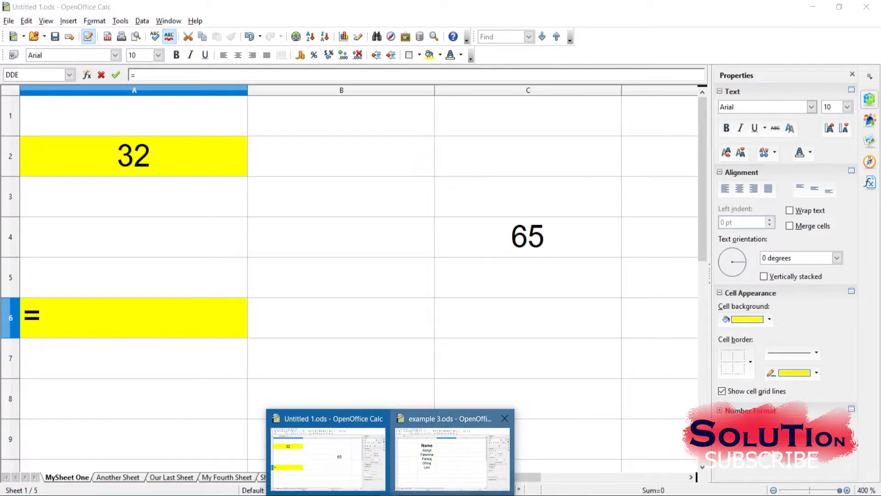
{"action": "left_click", "coordinate": [452, 454]}
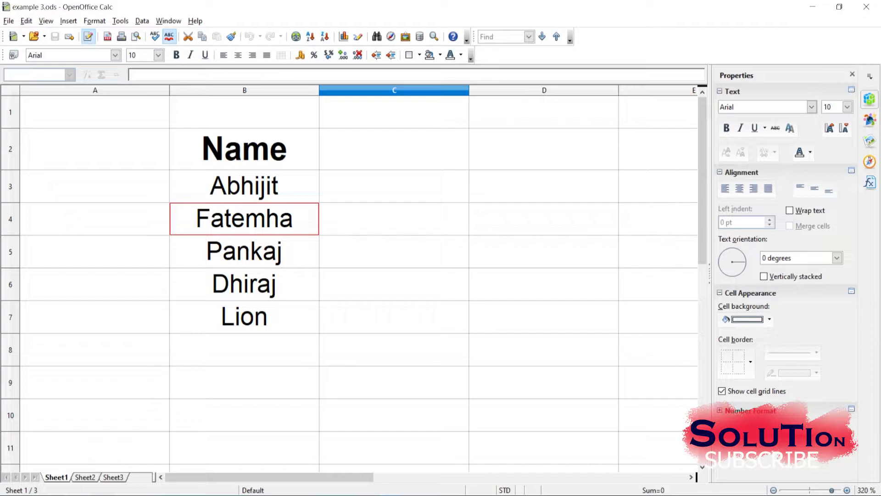
{"action": "key", "text": "Return"}
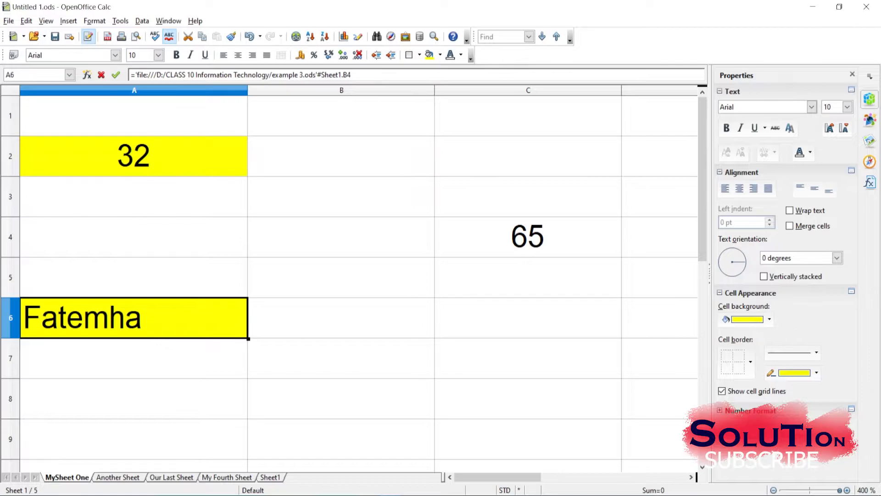
{"action": "key", "text": "Escape"}
- Center the contents of cell A6 horizontally and save the spreadsheet
{"action": "left_click", "coordinate": [238, 55]}
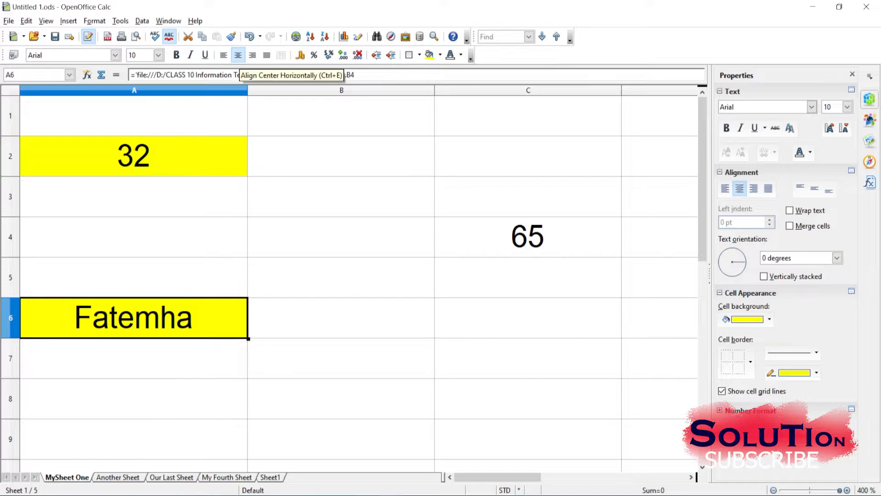
{"action": "key", "text": "Up"}
{"action": "key", "text": "ctrl+s"}
{"action": "key", "text": "Down"}
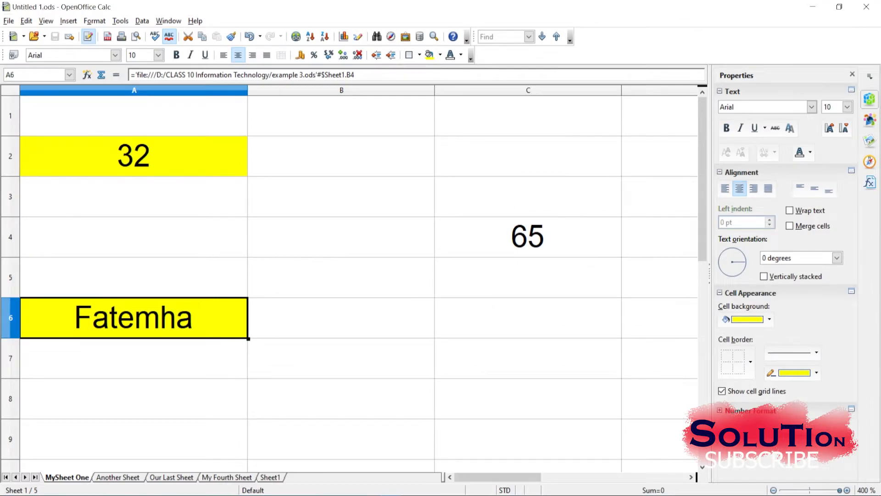
- Delete the text, numbers, dates, formulas and comments from cell A6 while keeping its formatting
{"action": "key", "text": "BackSpace"}
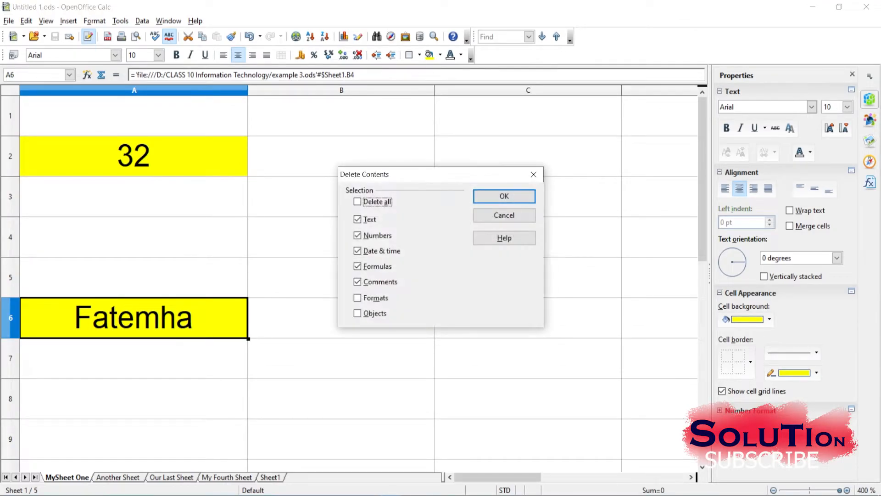
{"action": "left_click", "coordinate": [504, 196]}
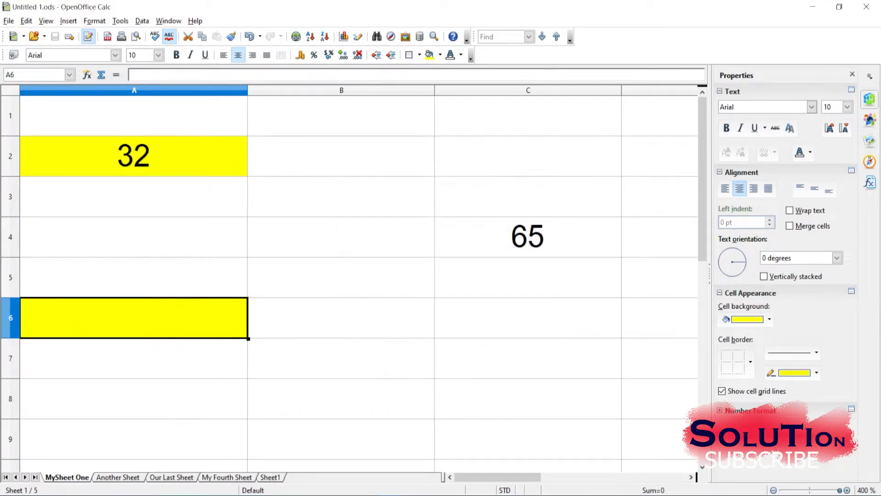
- In cell A6 of MySheet One, enter a formula that references cell B3 on Sheet1 of example 3.ods
{"action": "left_click", "coordinate": [341, 358]}
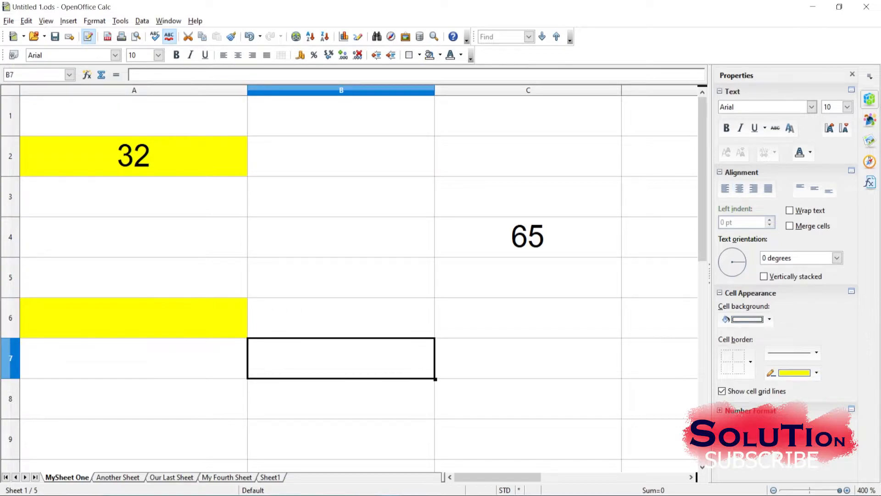
{"action": "left_click", "coordinate": [134, 317]}
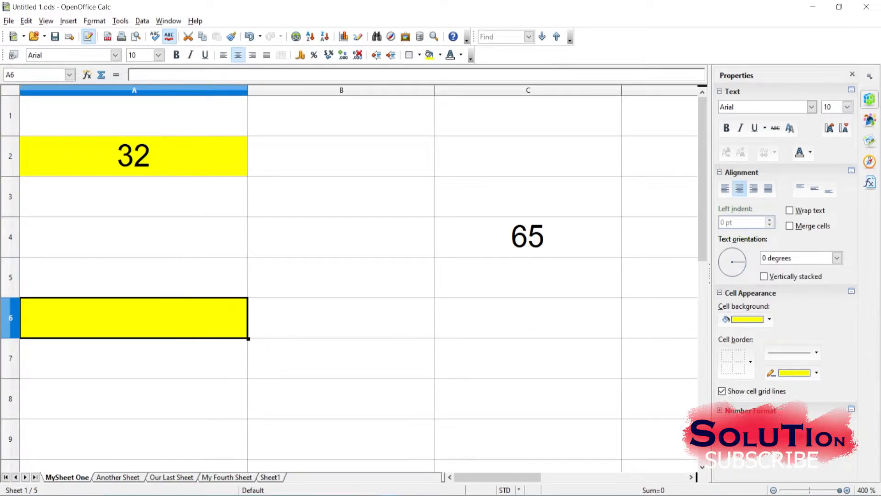
{"action": "type", "text": "="}
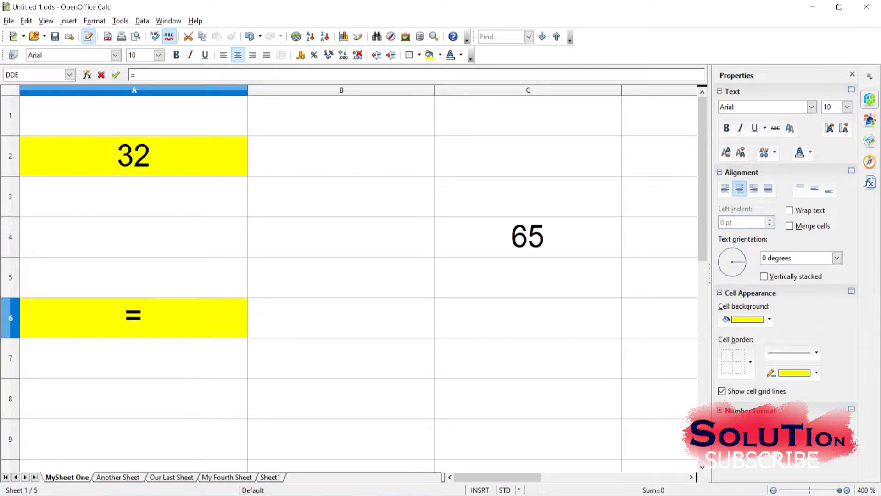
{"action": "left_click", "coordinate": [391, 495]}
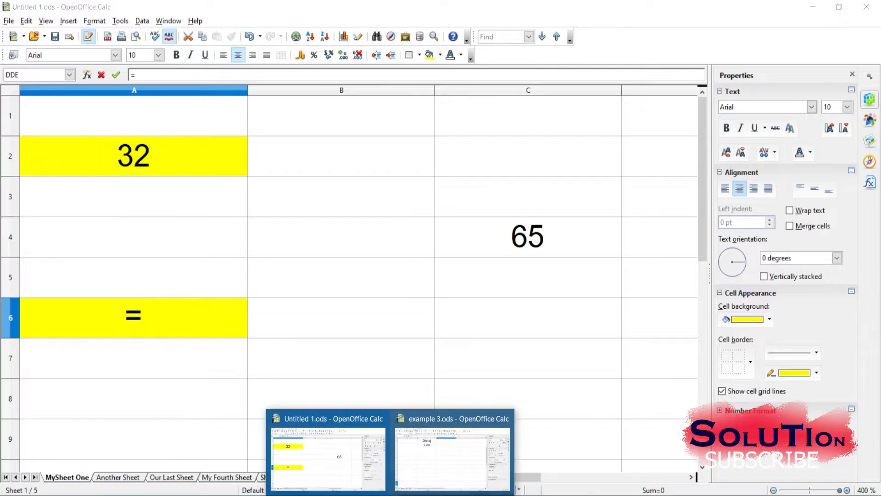
{"action": "left_click", "coordinate": [452, 456]}
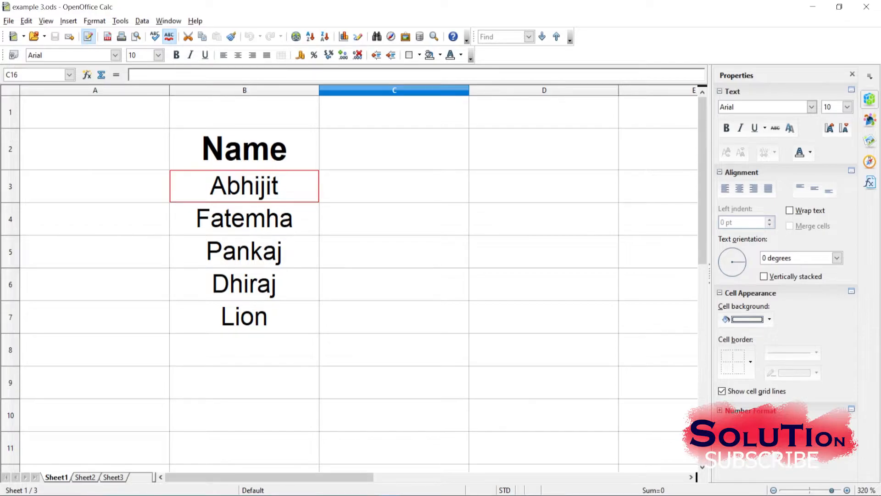
{"action": "key", "text": "Return"}
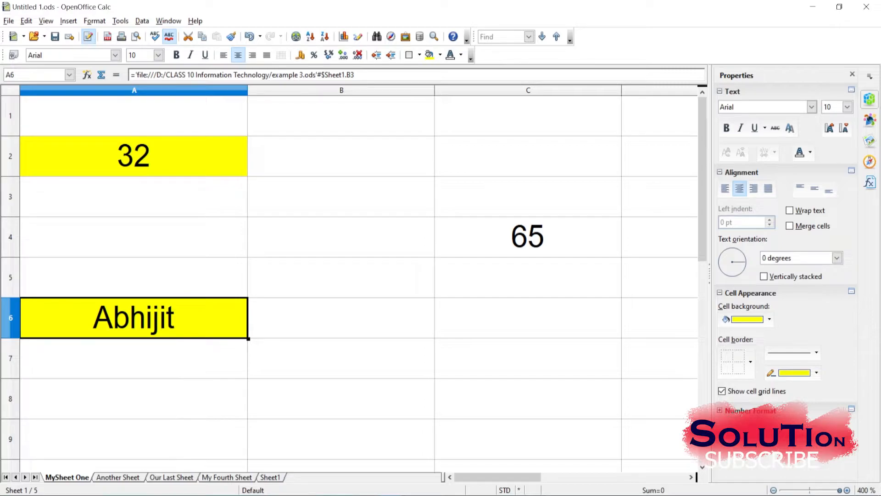
- Check the source cell B3 on Sheet1 of example 3.ods, and return to Untitled 1.ods
{"action": "mouse_move", "coordinate": [390, 495]}
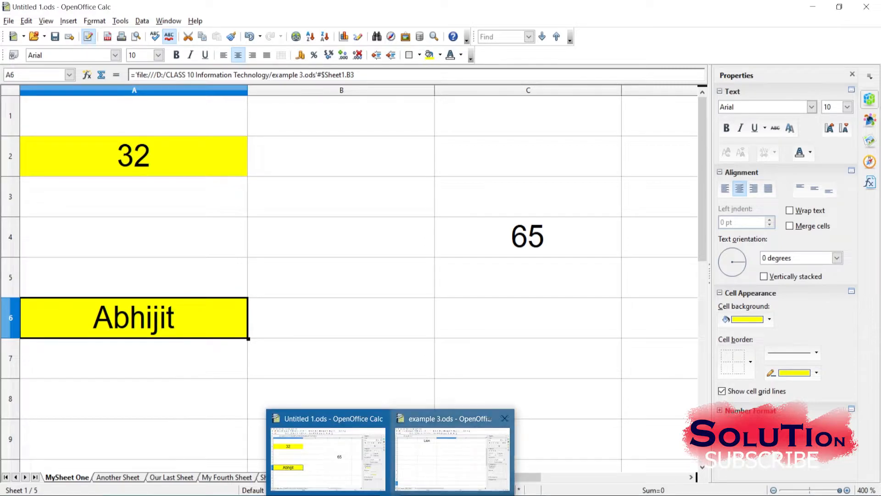
{"action": "left_click", "coordinate": [452, 454]}
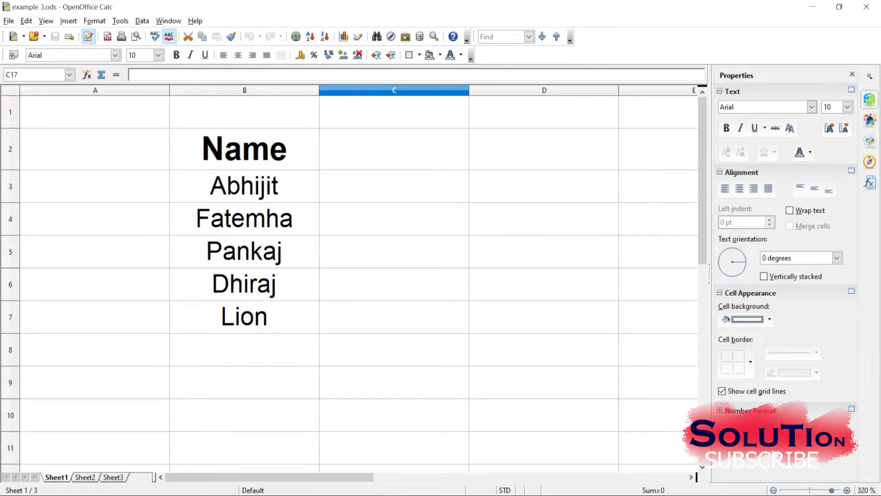
{"action": "left_click", "coordinate": [244, 186]}
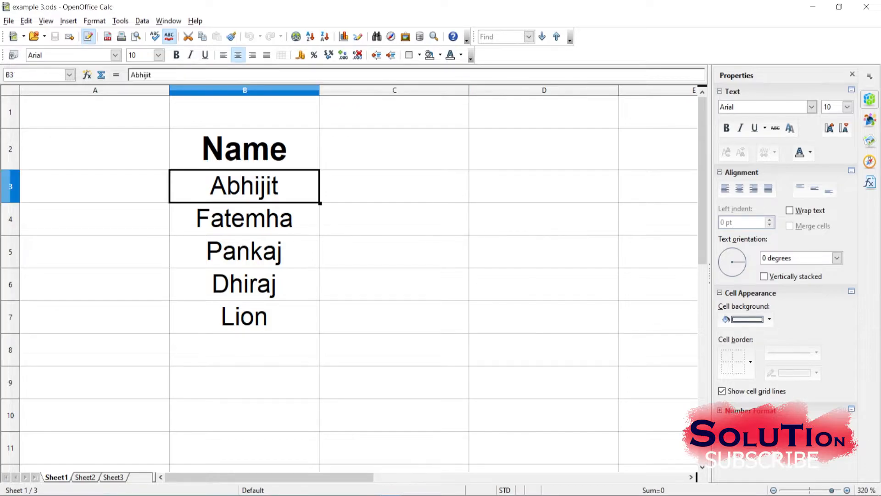
{"action": "left_click", "coordinate": [390, 495]}
{"action": "left_click", "coordinate": [327, 455]}
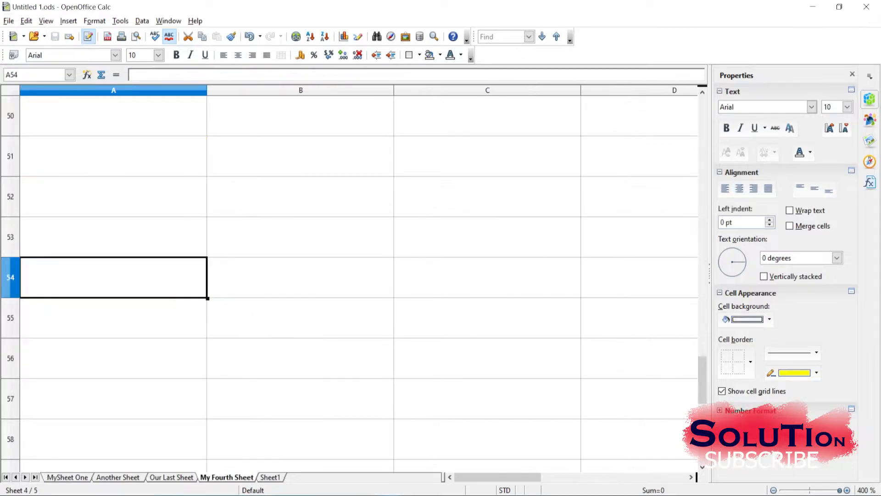
- Enter 2021 in cell A60 of My Fourth Sheet
{"action": "scroll", "coordinate": [348, 276], "scroll_direction": "up", "scroll_amount": 16}
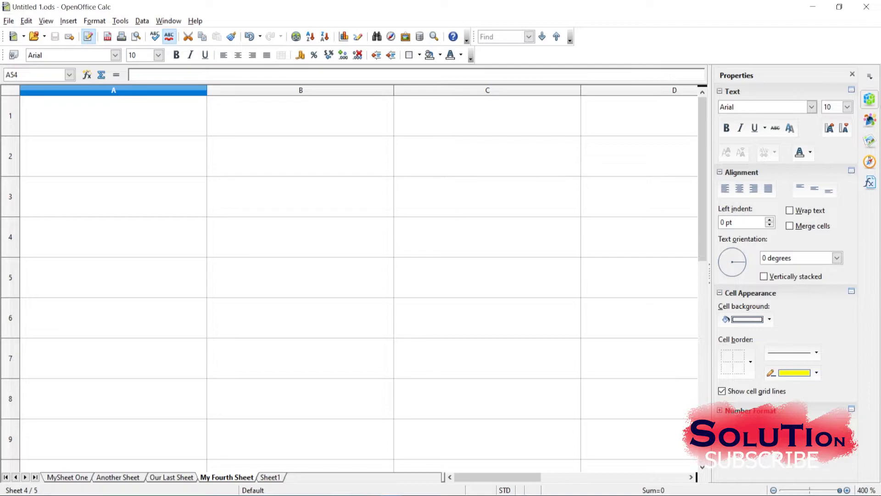
{"action": "scroll", "coordinate": [358, 282], "scroll_direction": "down", "scroll_amount": 17}
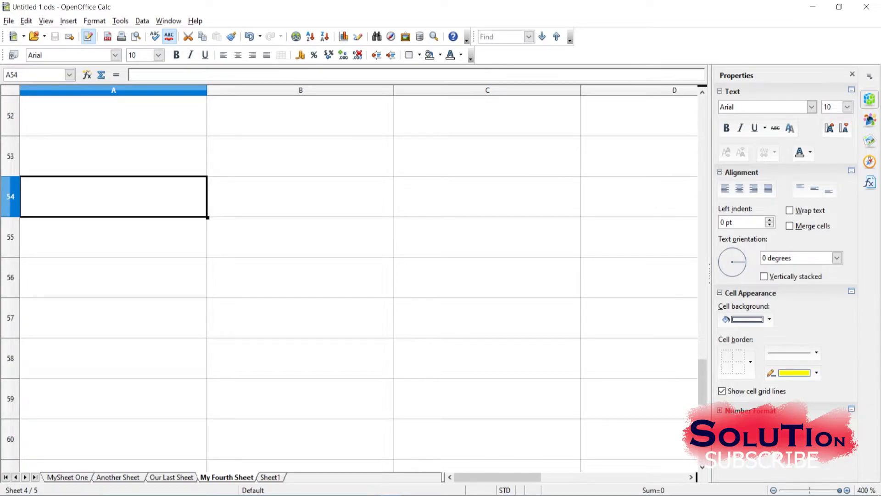
{"action": "left_click", "coordinate": [113, 438]}
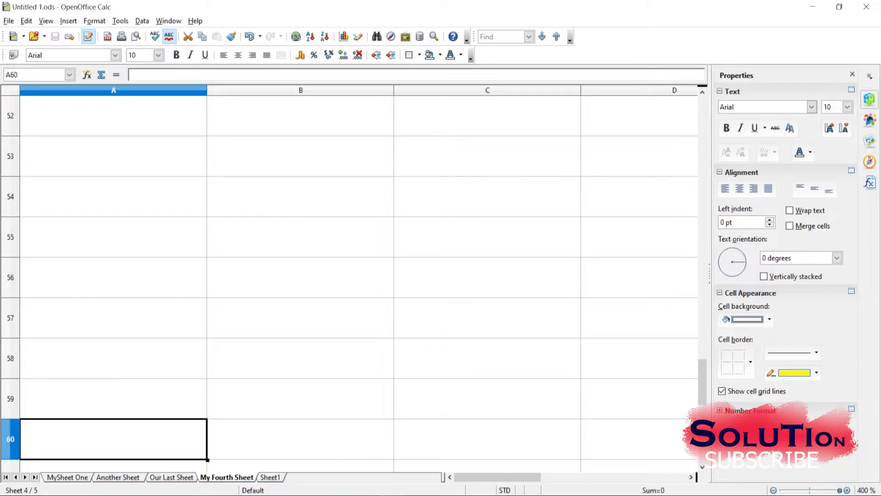
{"action": "type", "text": "Here"}
{"action": "key", "text": "BackSpace"}
{"action": "key", "text": "BackSpace"}
{"action": "key", "text": "BackSpace"}
{"action": "key", "text": "BackSpace"}
{"action": "key", "text": "BackSpace"}
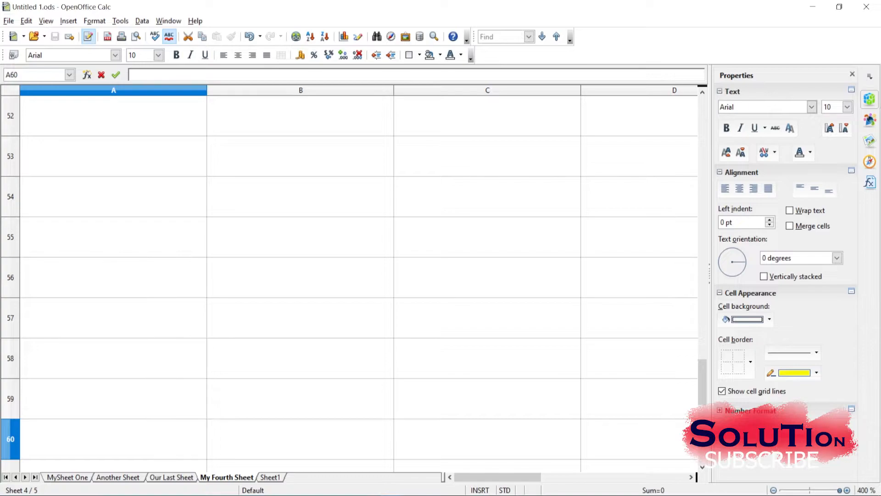
{"action": "type", "text": "20"}
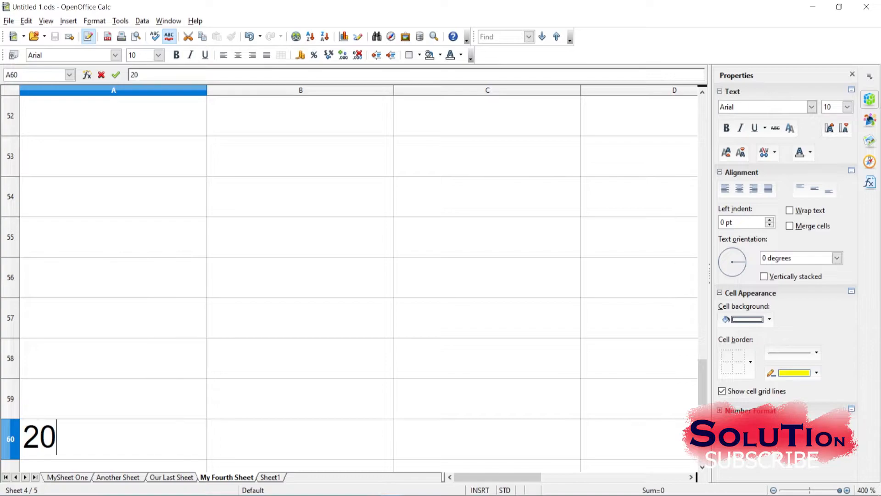
{"action": "type", "text": "21"}
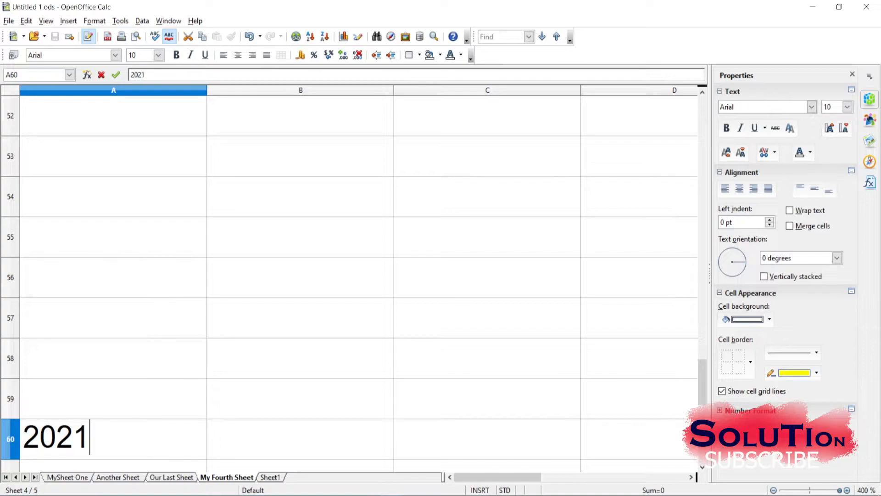
{"action": "left_click", "coordinate": [300, 196]}
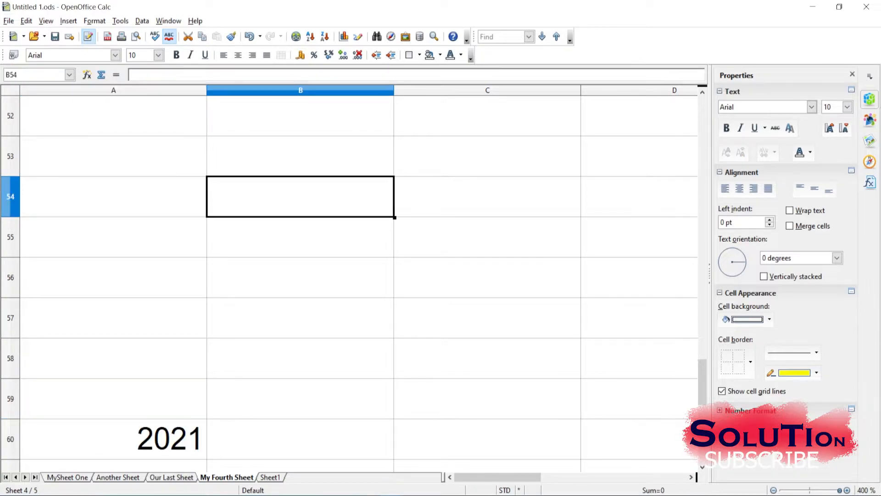
- Format cell A60 with horizontally centered contents and a Yellow 2 background, and save the spreadsheet
{"action": "left_click", "coordinate": [113, 438]}
{"action": "left_click", "coordinate": [237, 55]}
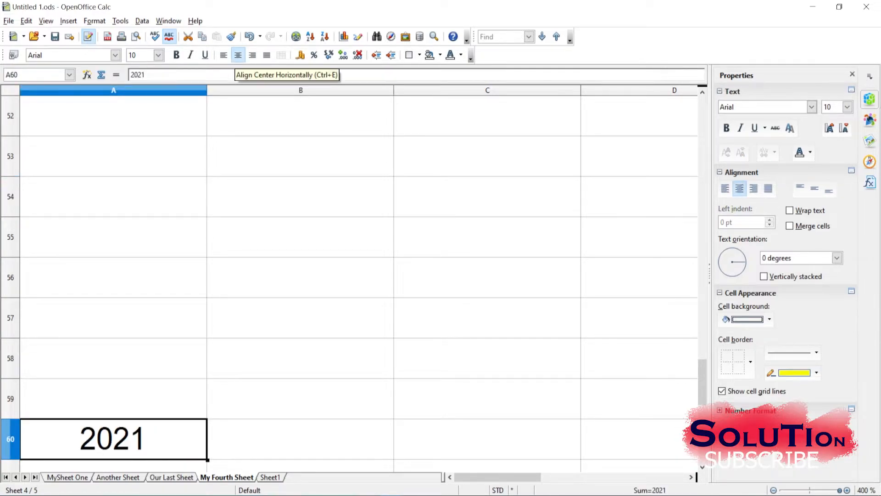
{"action": "left_click", "coordinate": [431, 55]}
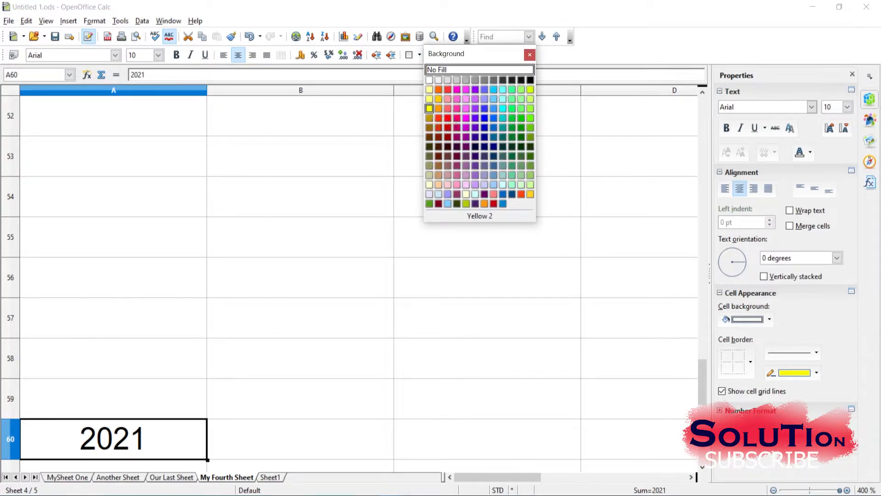
{"action": "left_click", "coordinate": [429, 108]}
{"action": "left_click", "coordinate": [300, 277]}
{"action": "key", "text": "ctrl+s"}
- Set the background of cell A2 in My Fourth Sheet to Green 1
{"action": "left_click_drag", "start_coordinate": [702, 381], "coordinate": [702, 120]}
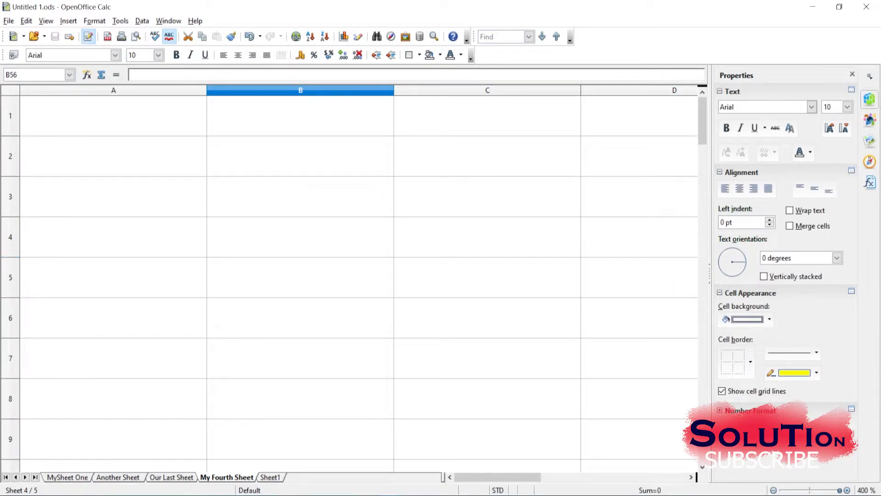
{"action": "left_click", "coordinate": [114, 156]}
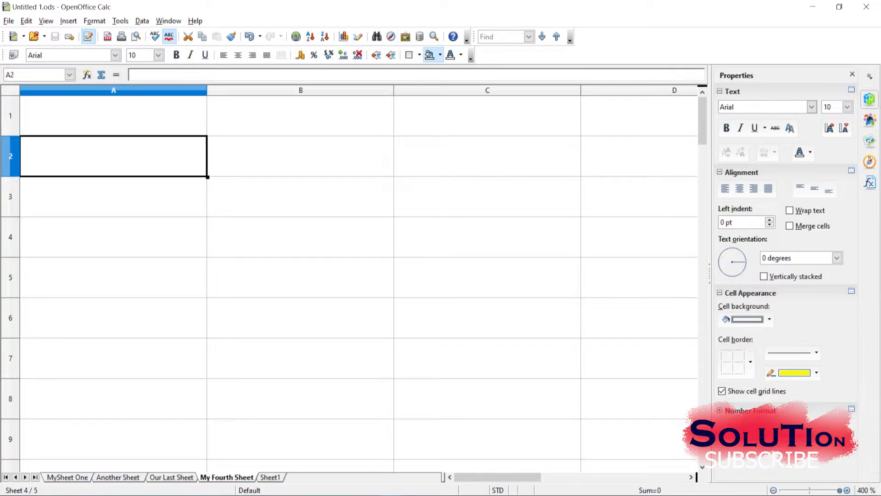
{"action": "left_click", "coordinate": [440, 55]}
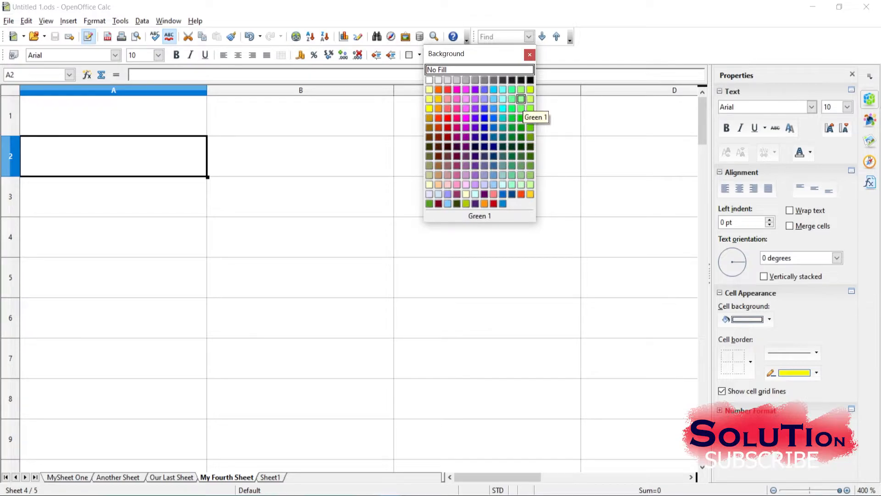
{"action": "left_click", "coordinate": [521, 99]}
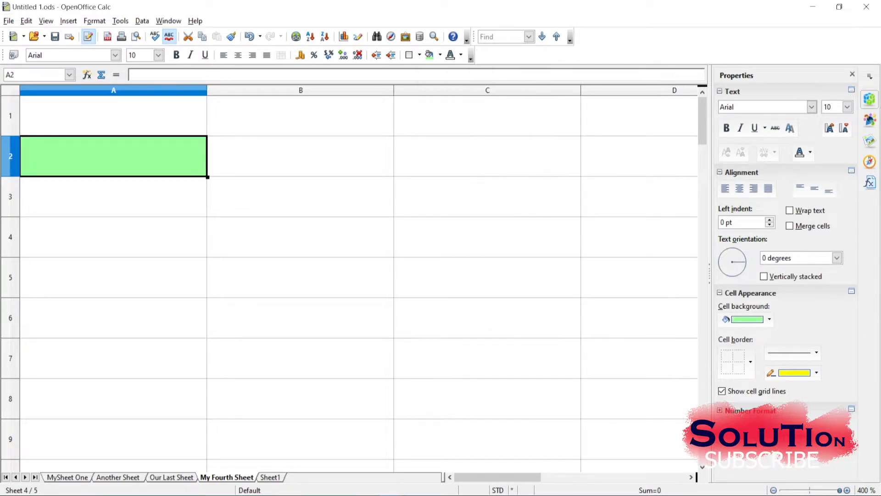
{"action": "left_click", "coordinate": [301, 156]}
- Start a document hyperlink for cell A2 and choose Untitled 1 from the CLASS 10 Information Technology folder as its path
{"action": "left_click", "coordinate": [114, 156]}
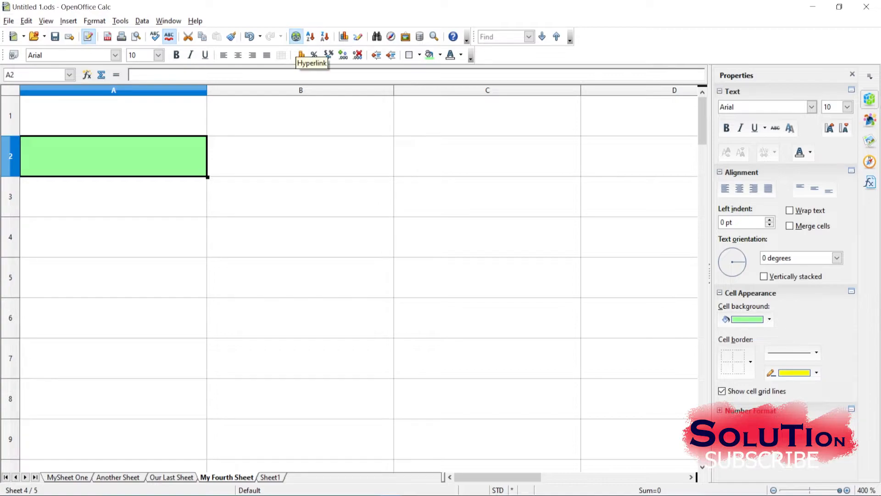
{"action": "left_click", "coordinate": [296, 36]}
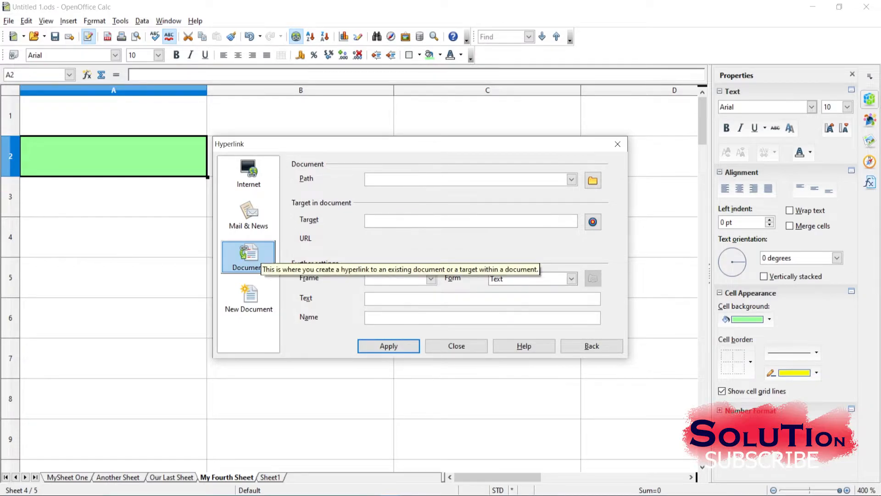
{"action": "left_click", "coordinate": [249, 256]}
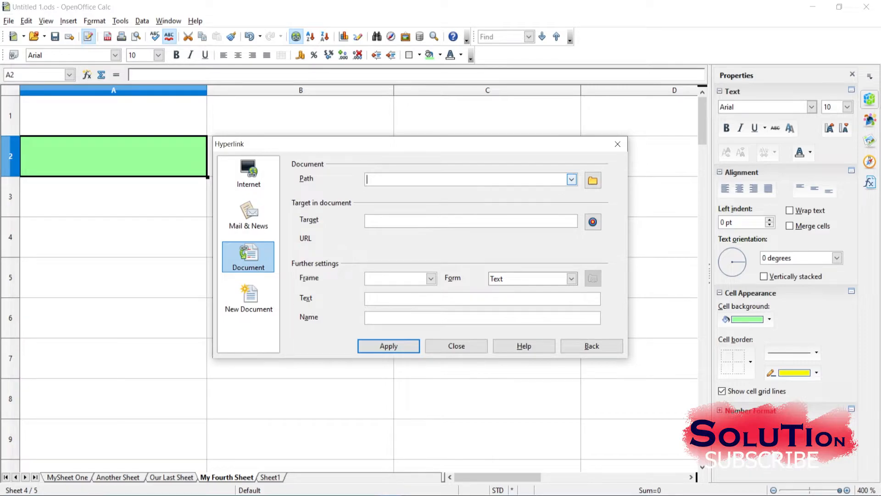
{"action": "left_click", "coordinate": [571, 179]}
{"action": "left_click", "coordinate": [571, 179]}
{"action": "left_click", "coordinate": [592, 181]}
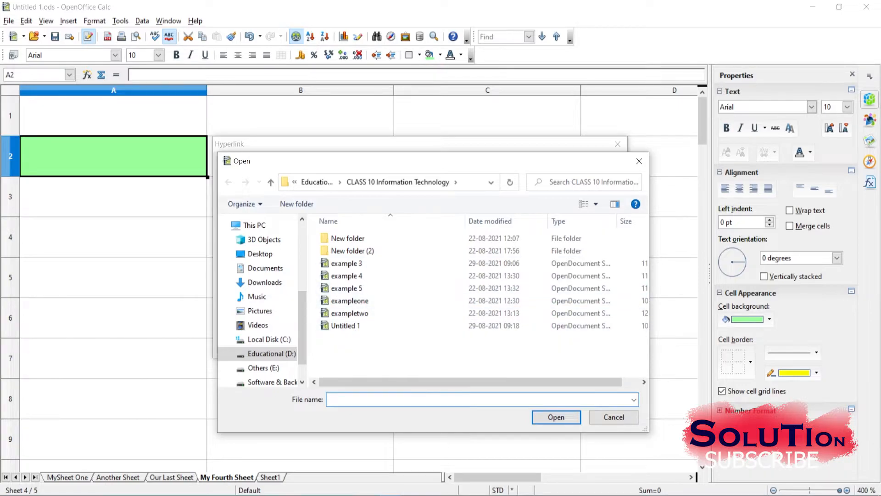
{"action": "left_click", "coordinate": [385, 326]}
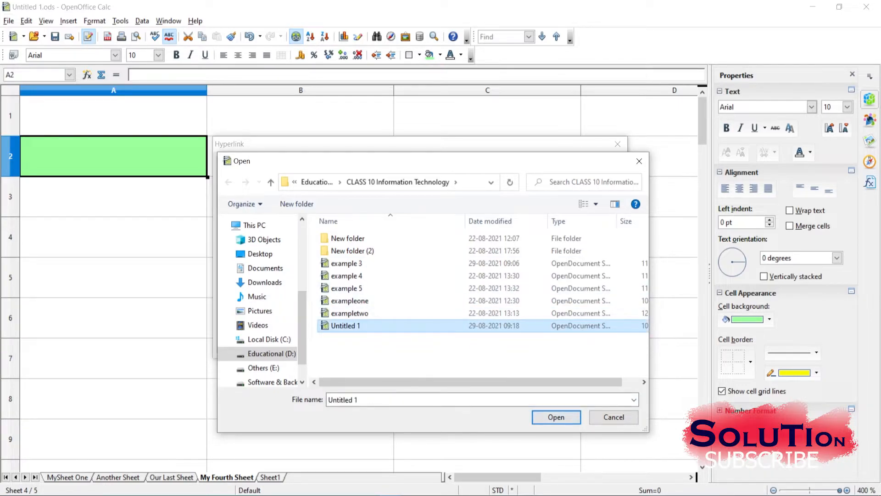
{"action": "left_click", "coordinate": [556, 417]}
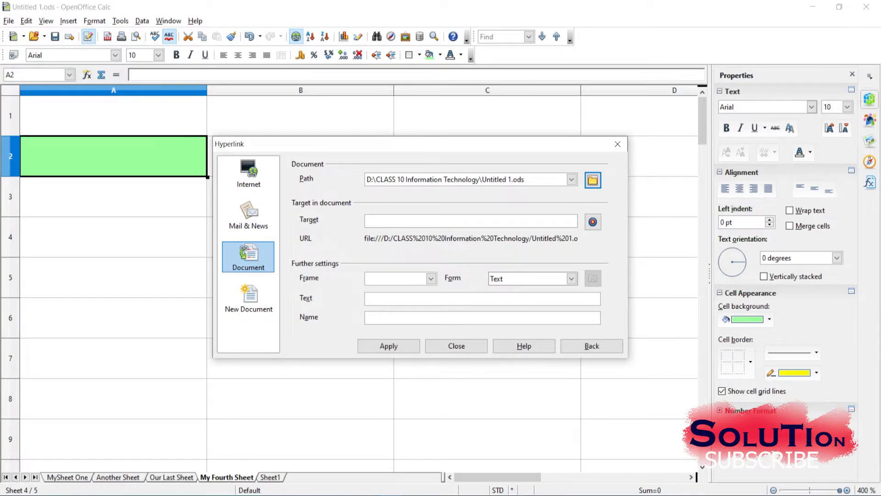
- Find and select cell A60, the intended link target, in My Fourth Sheet while the hyperlink settings stay open
{"action": "scroll", "coordinate": [115, 271], "scroll_direction": "down", "scroll_amount": 1}
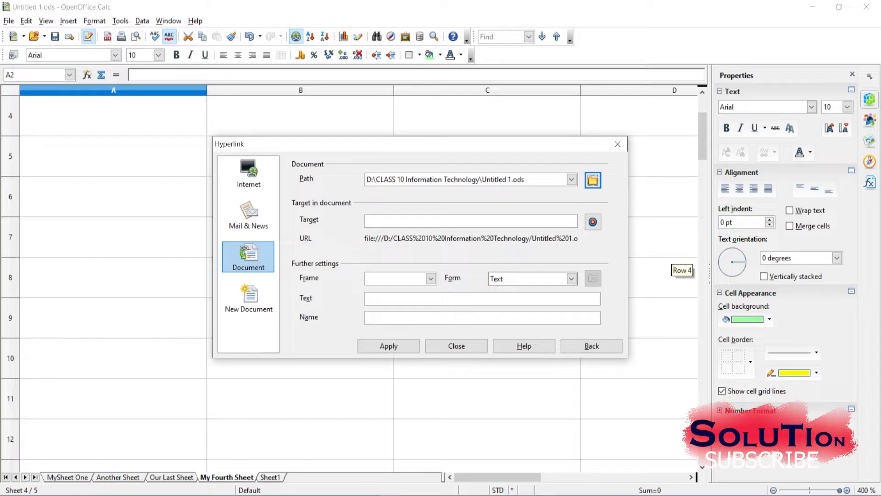
{"action": "scroll", "coordinate": [702, 270], "scroll_direction": "down", "scroll_amount": 13}
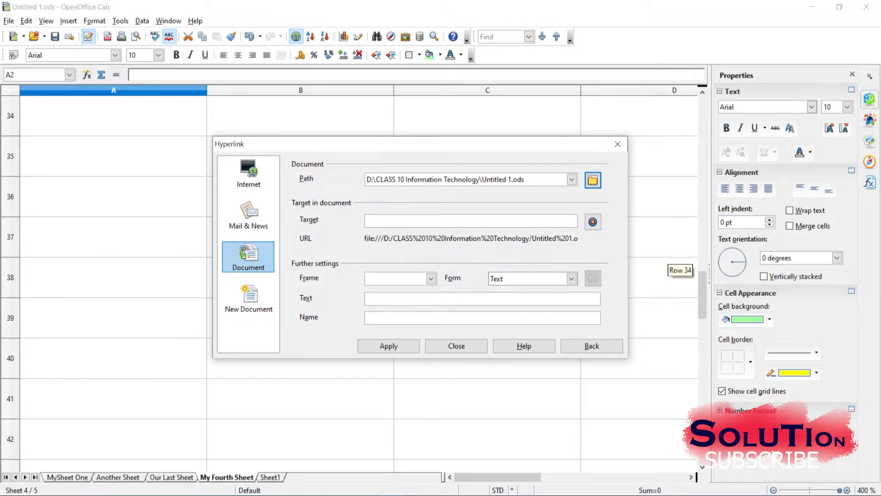
{"action": "scroll", "coordinate": [702, 271], "scroll_direction": "down", "scroll_amount": 5}
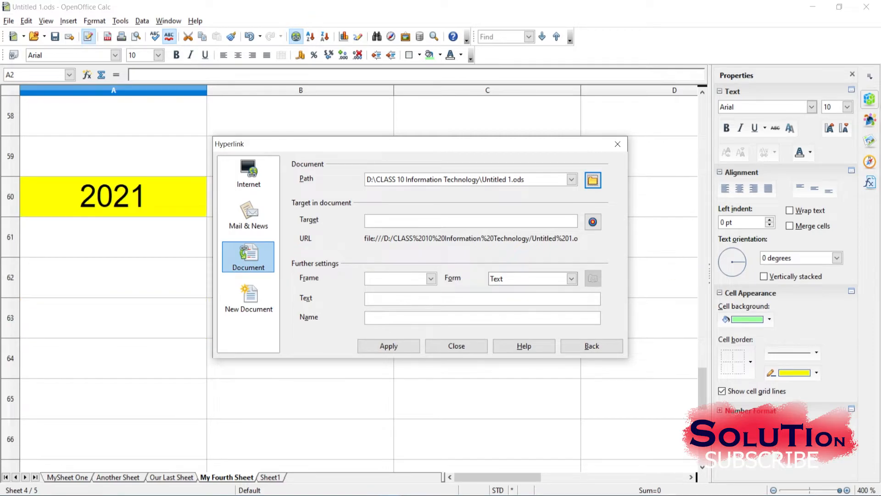
{"action": "left_click", "coordinate": [404, 221]}
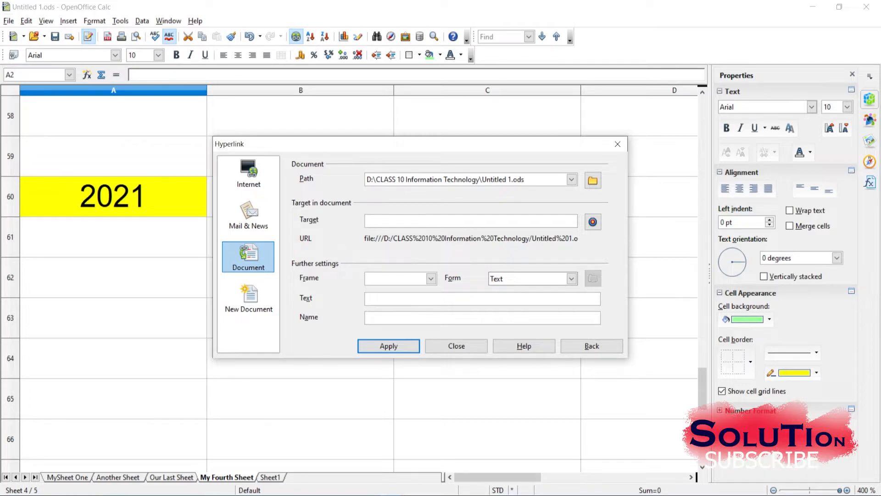
{"action": "left_click", "coordinate": [114, 197]}
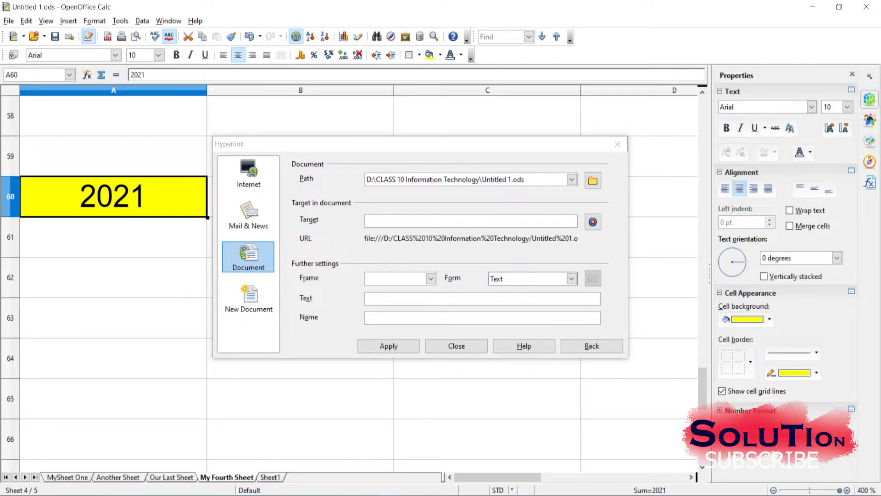
{"action": "key", "text": "F2"}
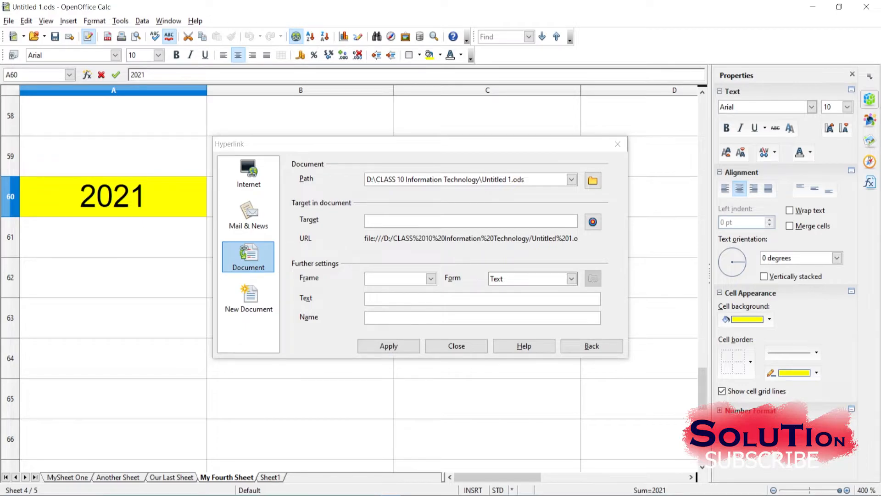
{"action": "left_click", "coordinate": [113, 277]}
{"action": "left_click", "coordinate": [113, 156]}
{"action": "left_click", "coordinate": [114, 197]}
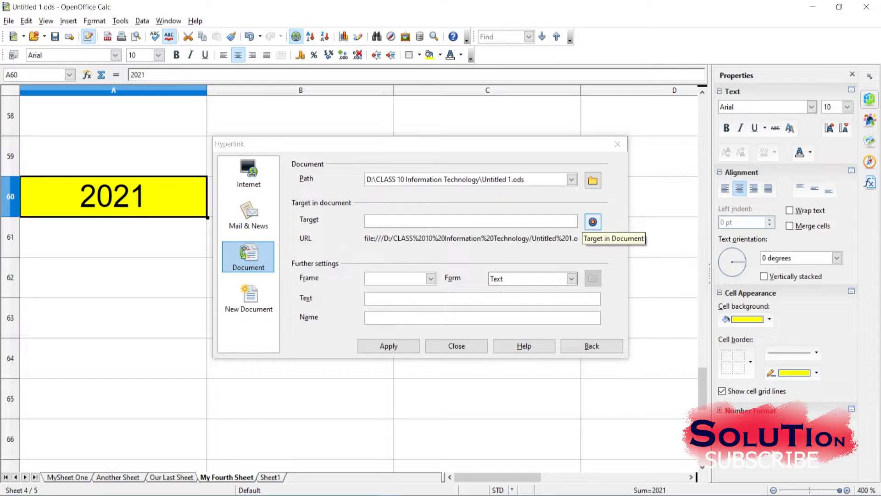
- Choose My Fourth Sheet as the hyperlink's target in the document and extend it to My Fourth Sheet.A60
{"action": "left_click", "coordinate": [593, 222]}
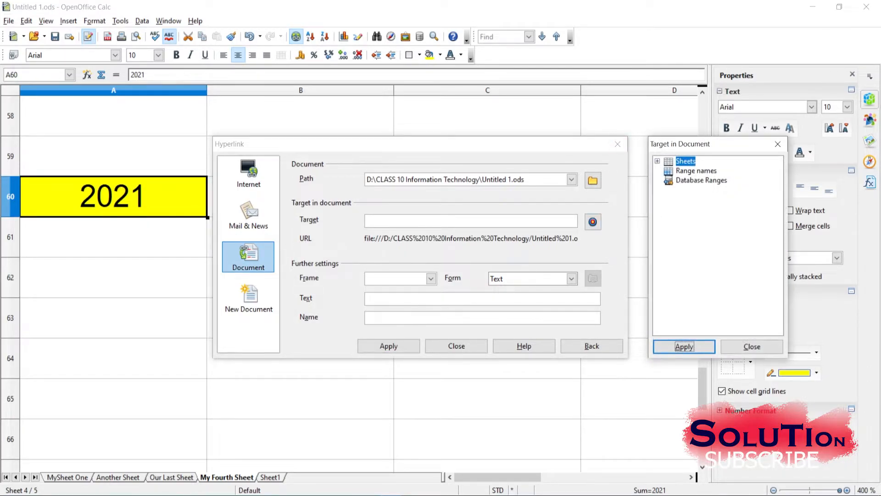
{"action": "left_click", "coordinate": [657, 161]}
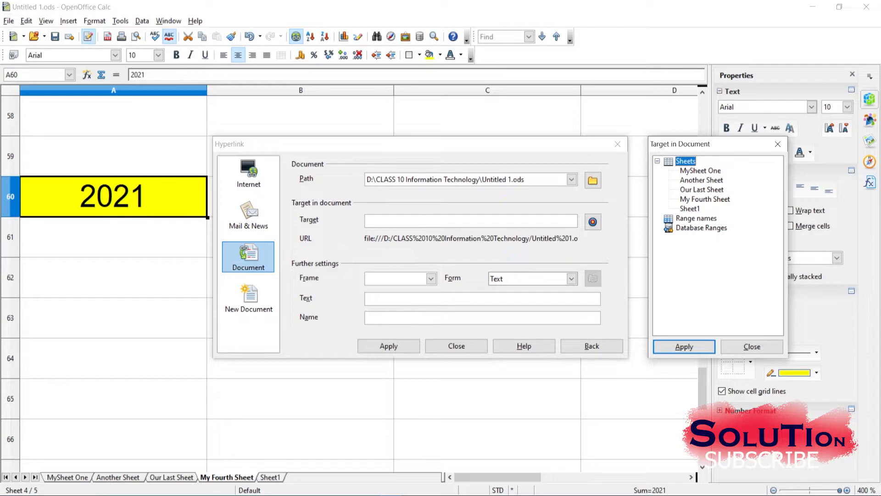
{"action": "left_click", "coordinate": [705, 199]}
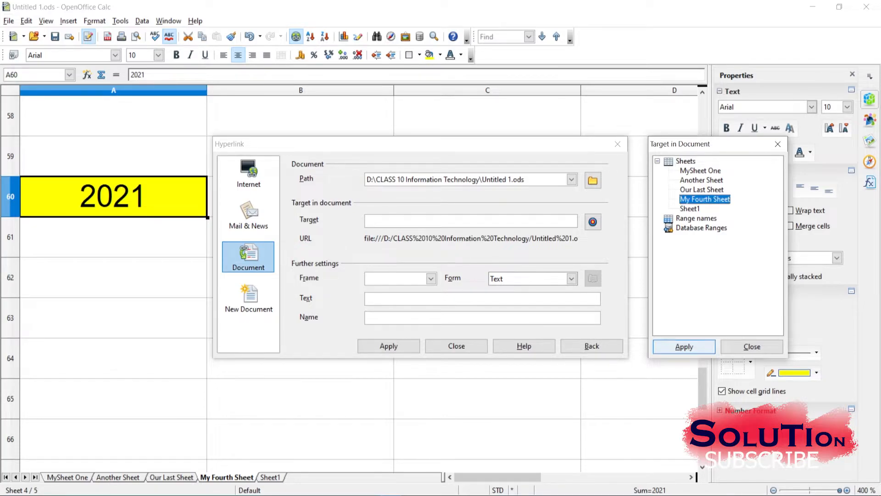
{"action": "left_click", "coordinate": [683, 346]}
{"action": "left_click", "coordinate": [419, 222]}
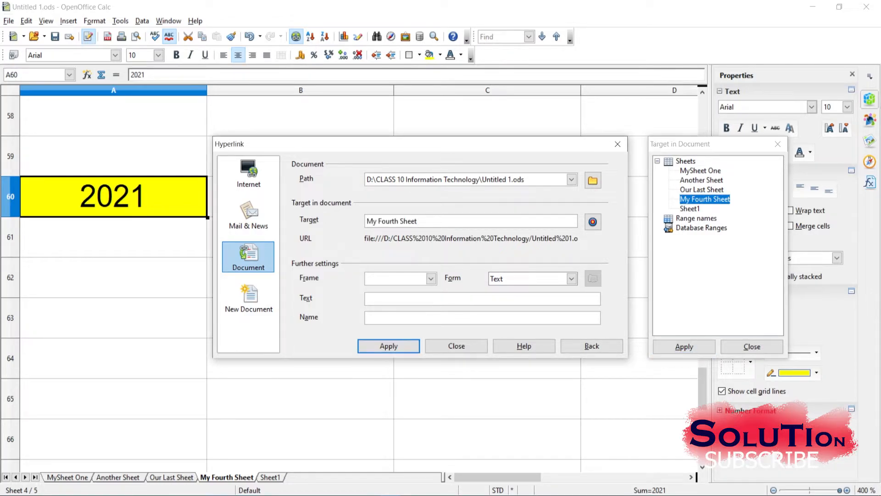
{"action": "left_click", "coordinate": [751, 347]}
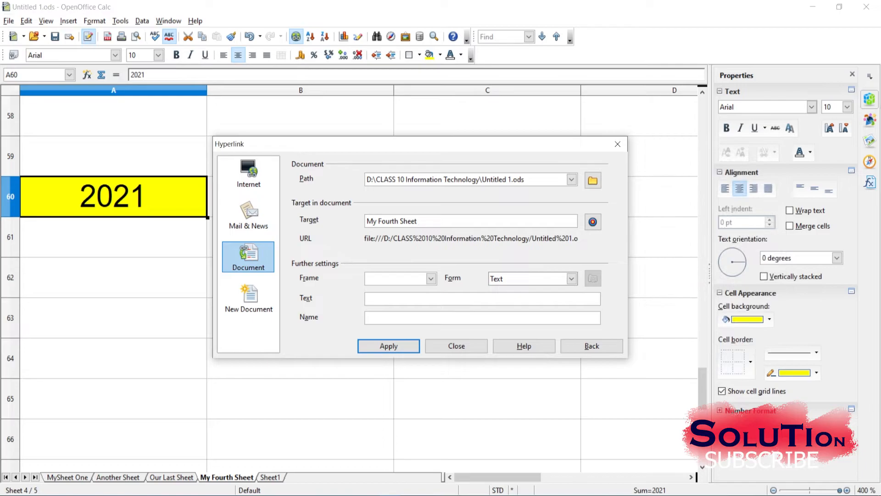
{"action": "type", "text": ".A60"}
- Try to apply the hyperlink with the display text "Click to see the present Year" and close its settings
{"action": "left_click_drag", "start_coordinate": [702, 385], "coordinate": [702, 121]}
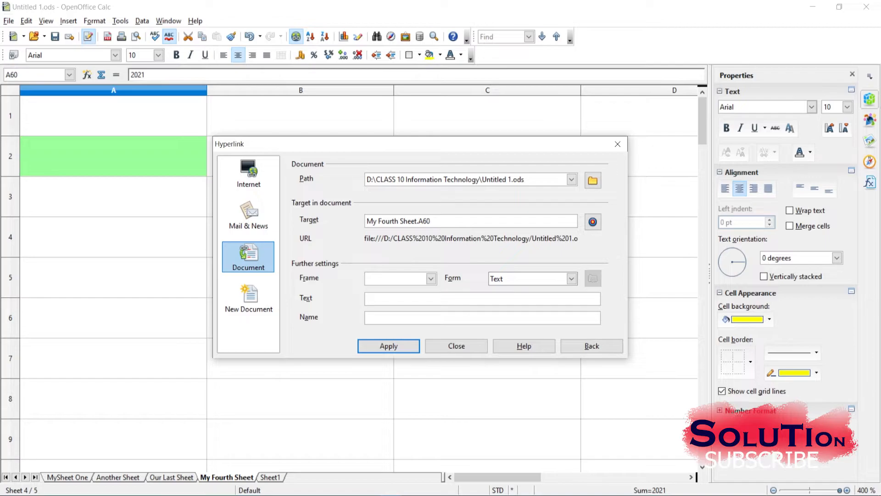
{"action": "type", "text": "Click to see the present Year"}
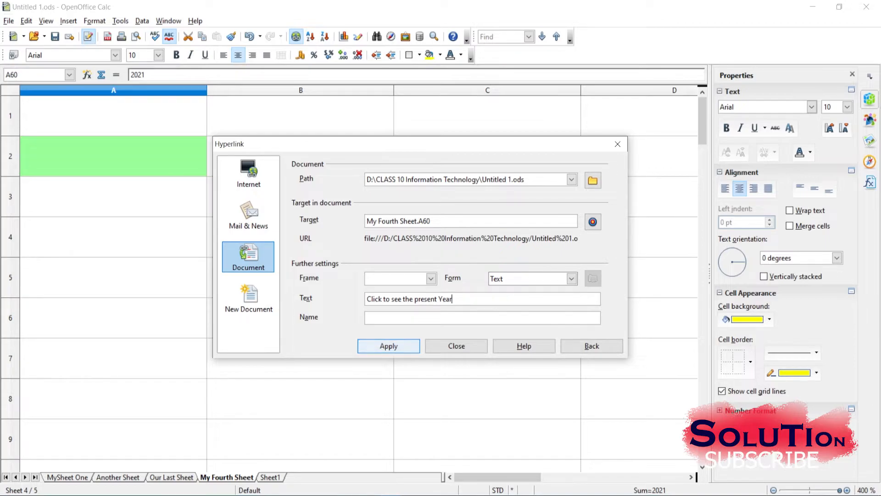
{"action": "left_click", "coordinate": [388, 346]}
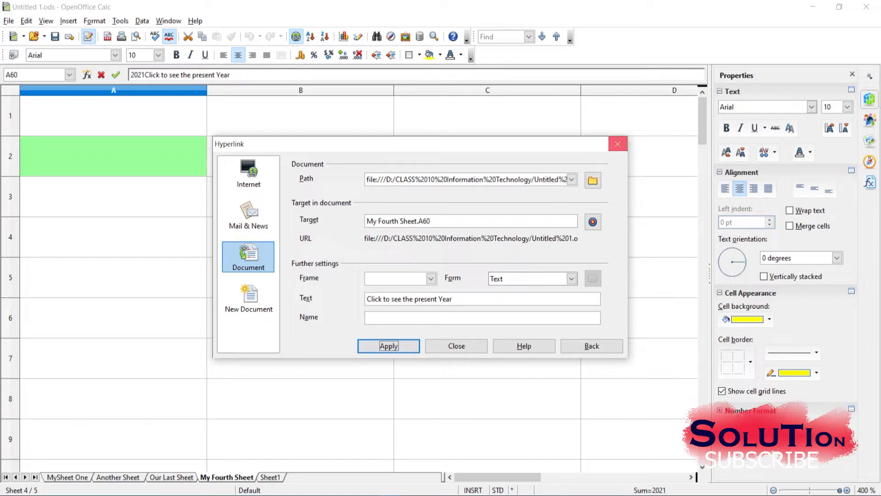
{"action": "left_click", "coordinate": [618, 143]}
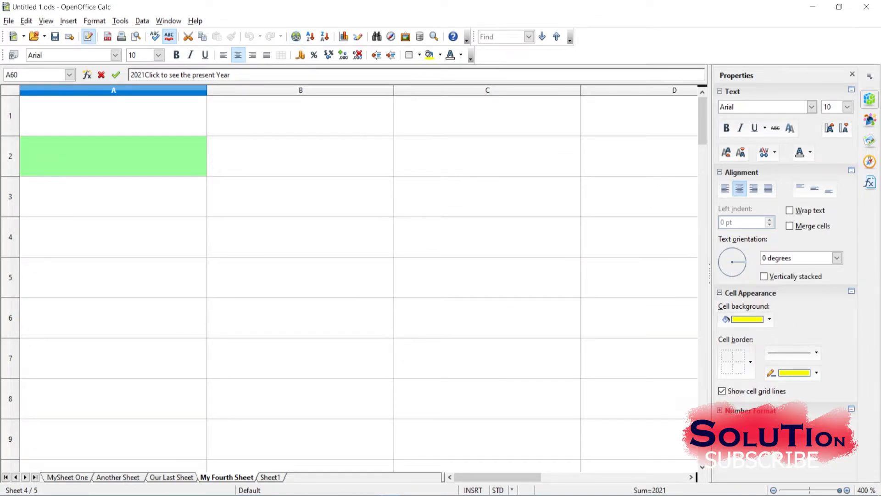
- Check cells A2 and A60 for the inserted link and undo the hyperlink insertion in A60
{"action": "left_click", "coordinate": [114, 156]}
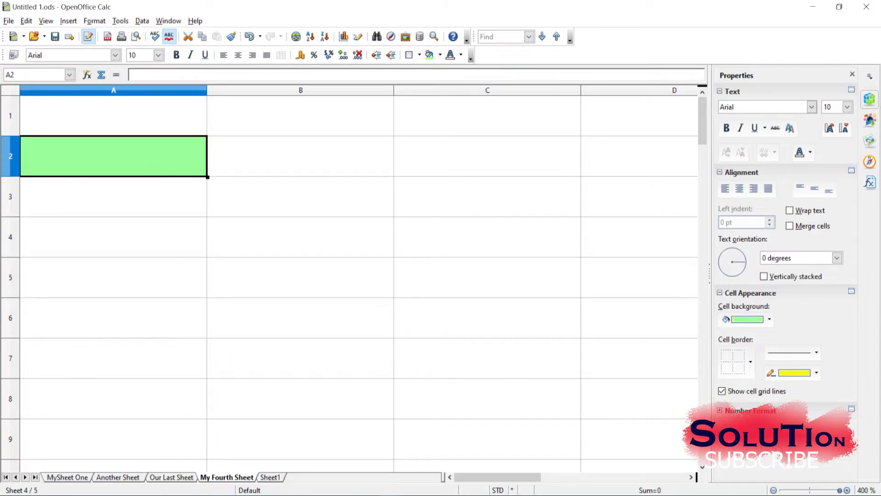
{"action": "left_click", "coordinate": [301, 90]}
{"action": "left_click", "coordinate": [114, 156]}
{"action": "left_click_drag", "start_coordinate": [703, 136], "coordinate": [702, 399]}
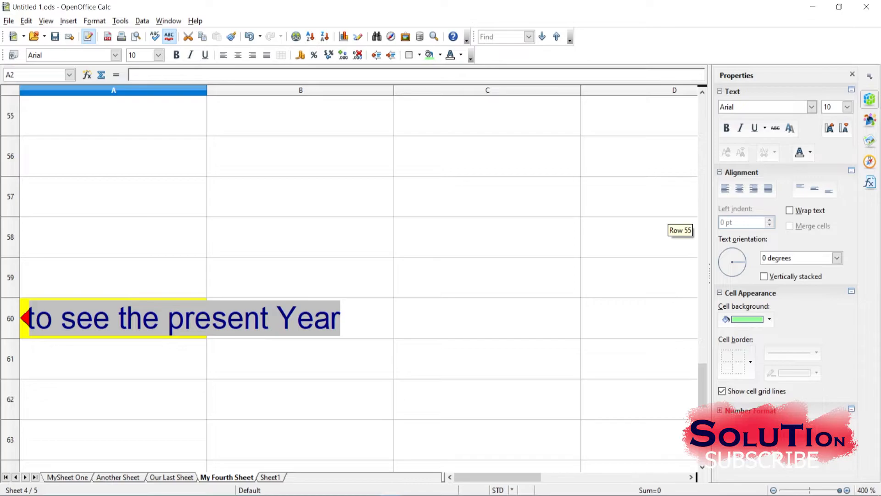
{"action": "key", "text": "ctrl+z"}
{"action": "scroll", "coordinate": [358, 282], "scroll_direction": "up", "scroll_amount": 10}
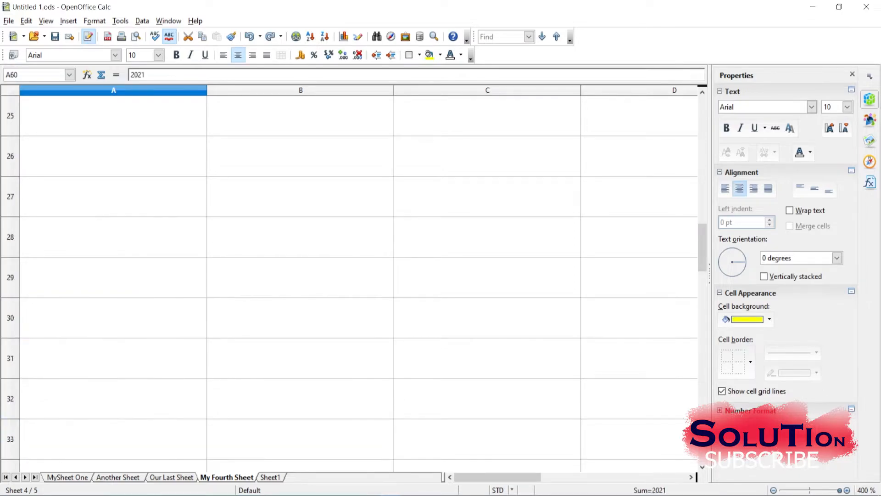
{"action": "scroll", "coordinate": [358, 282], "scroll_direction": "up", "scroll_amount": 8}
- Start a document hyperlink for the green cell A2 with Untitled 1 from the CLASS 10 Information Technology folder as its path
{"action": "left_click", "coordinate": [114, 156]}
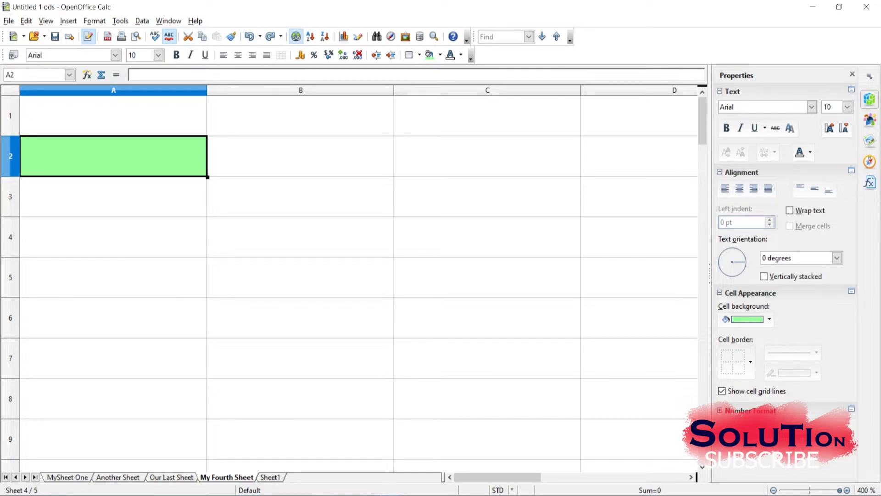
{"action": "left_click", "coordinate": [296, 36]}
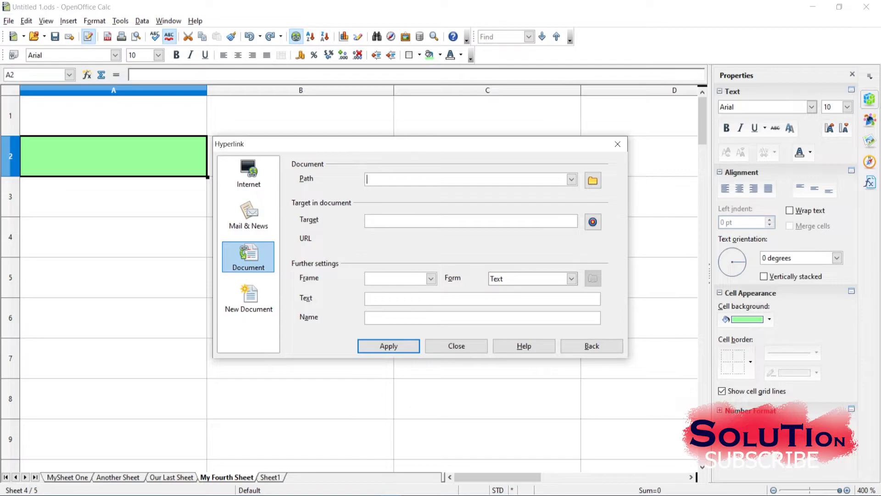
{"action": "left_click", "coordinate": [593, 180]}
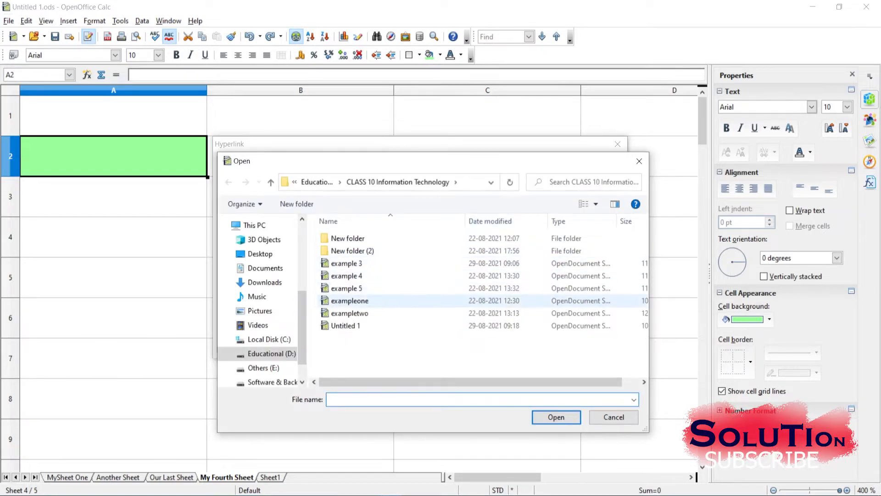
{"action": "left_click", "coordinate": [346, 325]}
{"action": "left_click", "coordinate": [556, 417]}
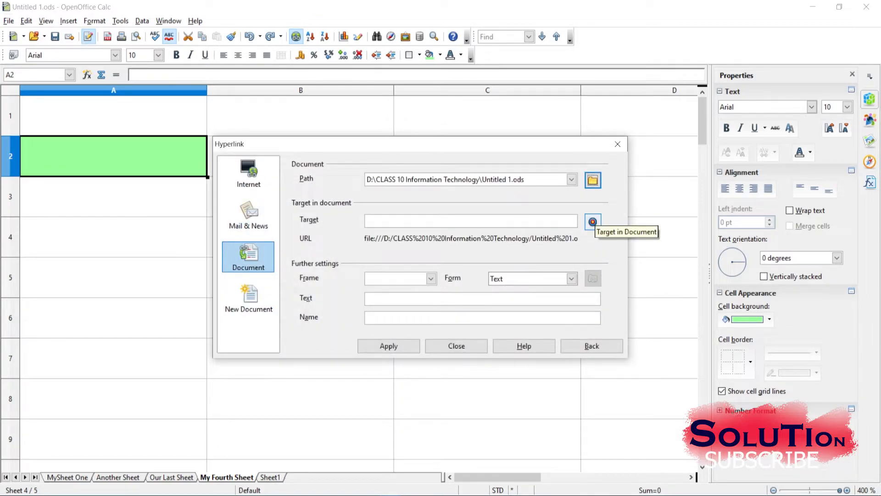
- Set the hyperlink's target in the document to My Fourth Sheet.A60
{"action": "left_click", "coordinate": [592, 222]}
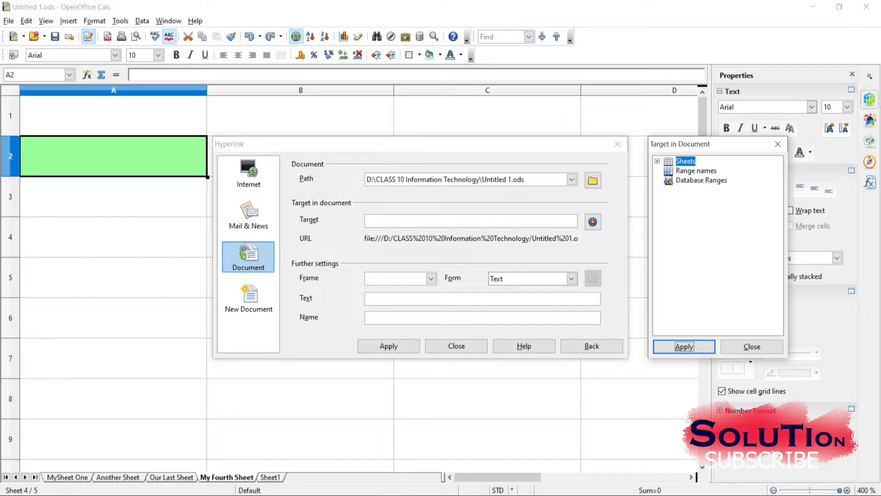
{"action": "left_click", "coordinate": [657, 161]}
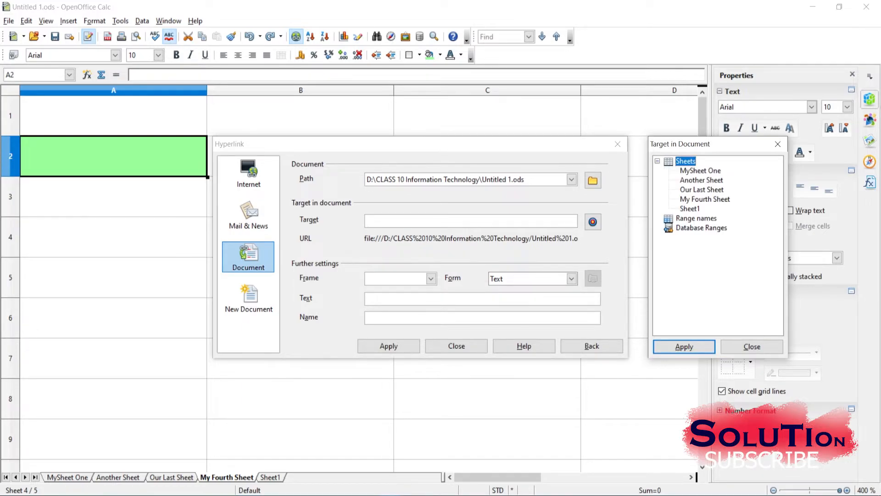
{"action": "left_click", "coordinate": [705, 199]}
{"action": "left_click", "coordinate": [684, 347]}
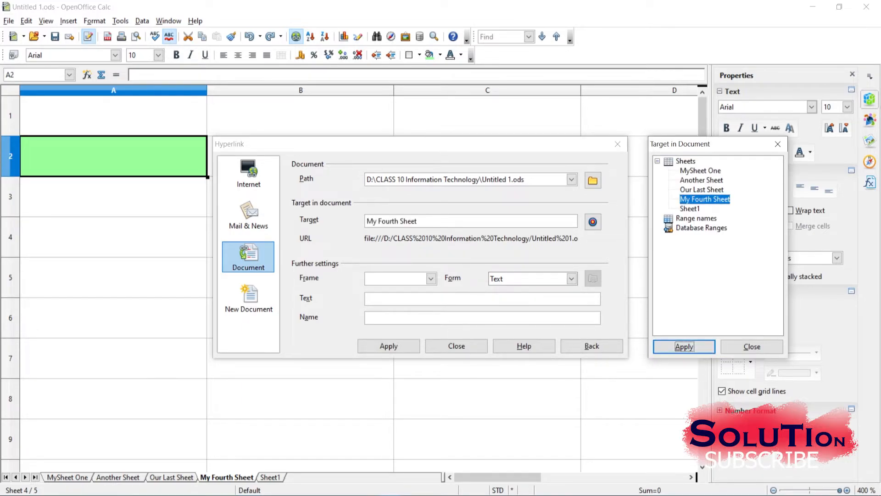
{"action": "left_click", "coordinate": [419, 222]}
{"action": "type", "text": ".A"}
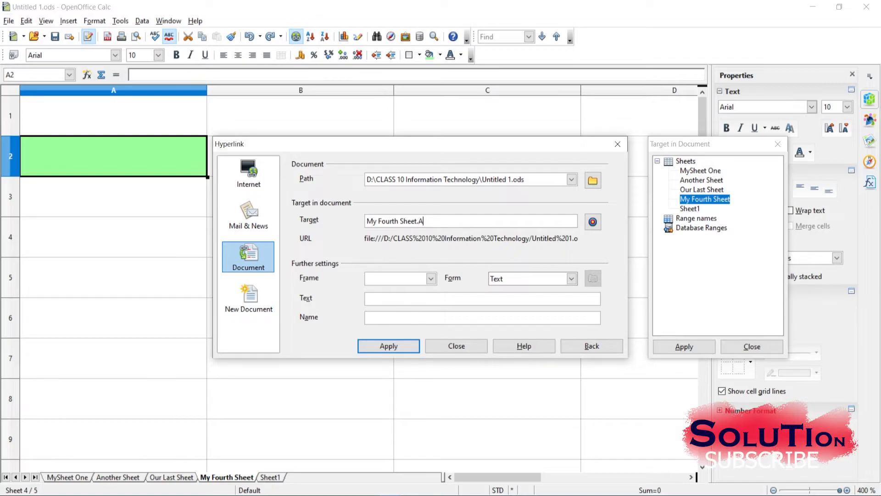
{"action": "type", "text": "60"}
- Give the hyperlink the text "Click to see the present year", apply it to cell A2, and close the hyperlink settings
{"action": "type", "text": "Click to"}
{"action": "type", "text": " see the p"}
{"action": "type", "text": "resent "}
{"action": "type", "text": "year"}
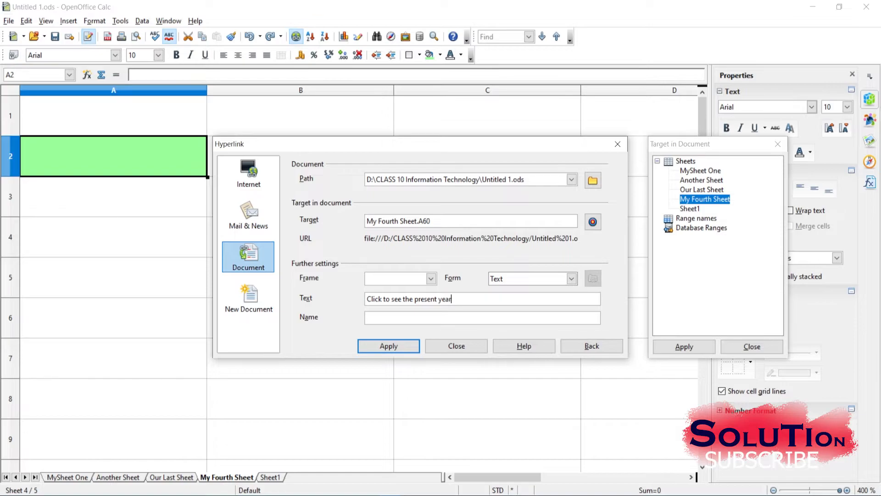
{"action": "left_click", "coordinate": [388, 346]}
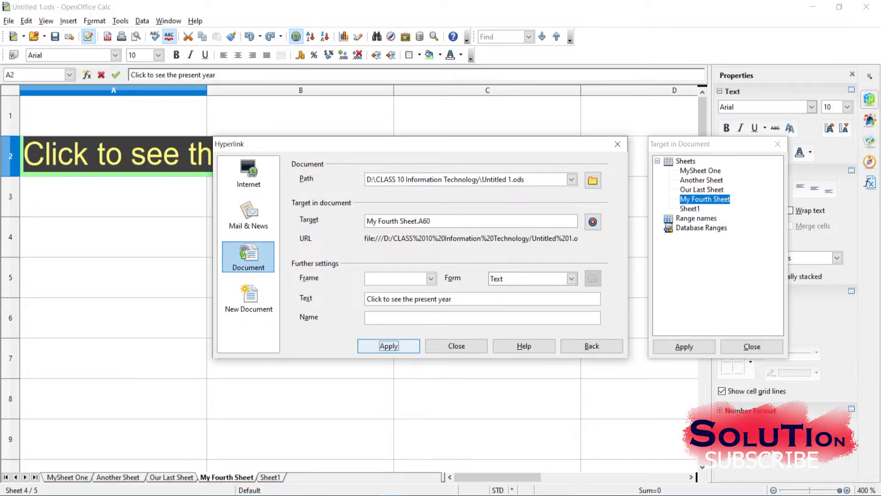
{"action": "left_click", "coordinate": [778, 144]}
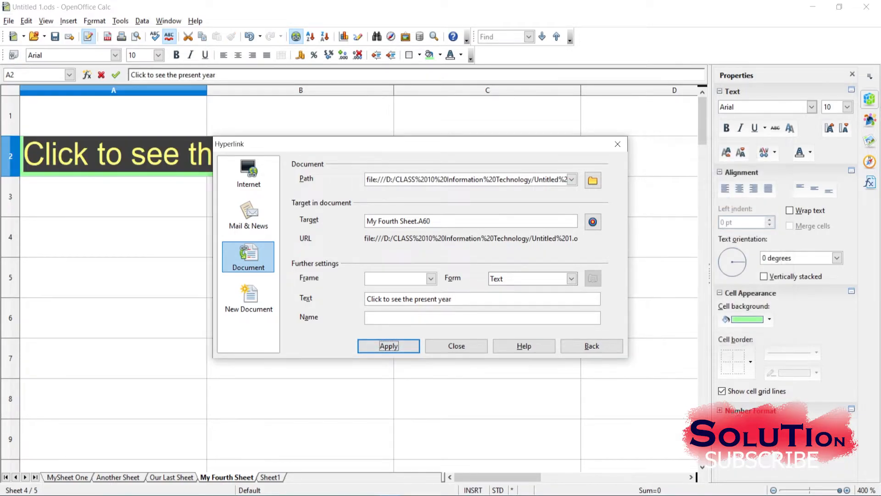
{"action": "left_click", "coordinate": [618, 144]}
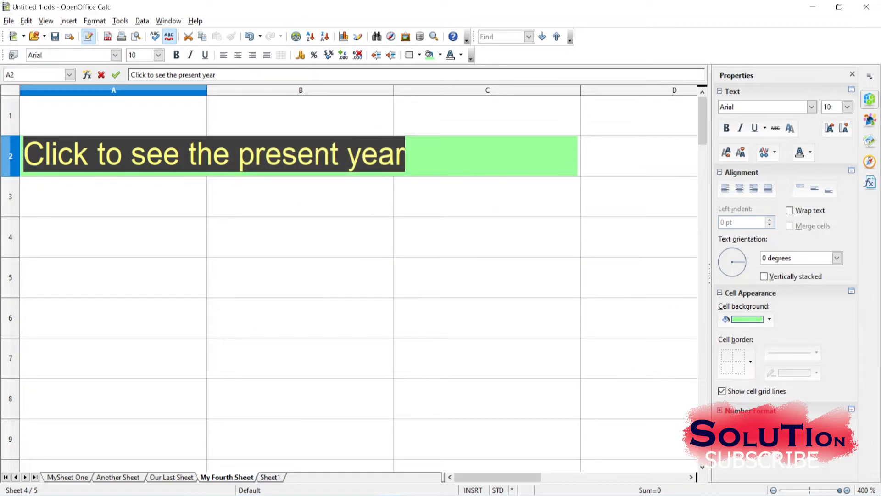
- Fit the width of column A to the hyperlink text and deselect the column
{"action": "left_click", "coordinate": [113, 90]}
{"action": "double_click", "coordinate": [207, 90]}
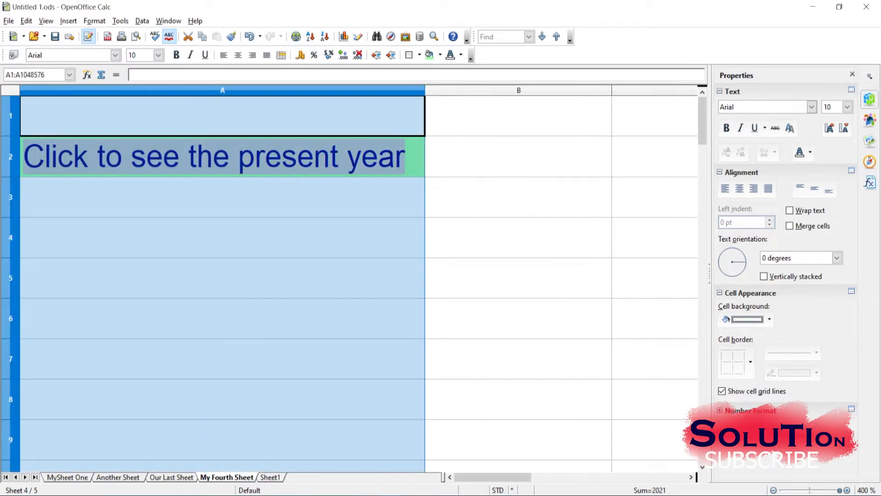
{"action": "left_click", "coordinate": [518, 278]}
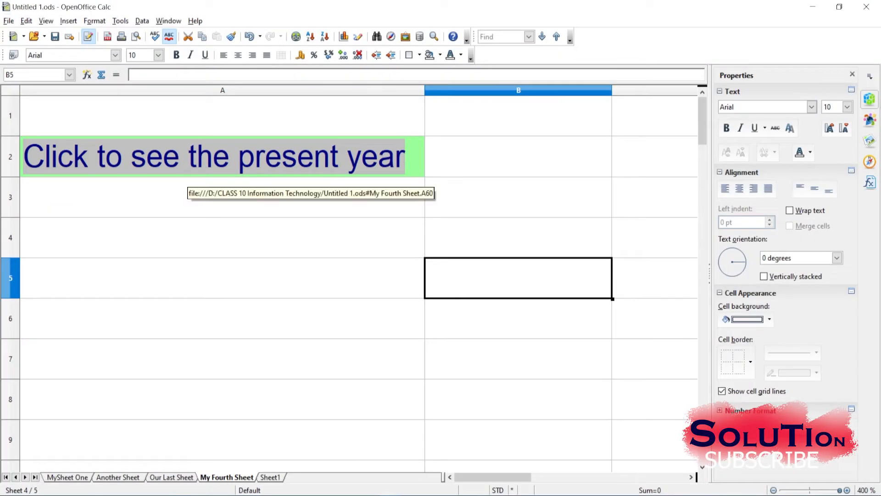
- Follow the hyperlink in cell A2 to test its jump to cell A60, and look through the surrounding rows
{"action": "left_click", "coordinate": [190, 168]}
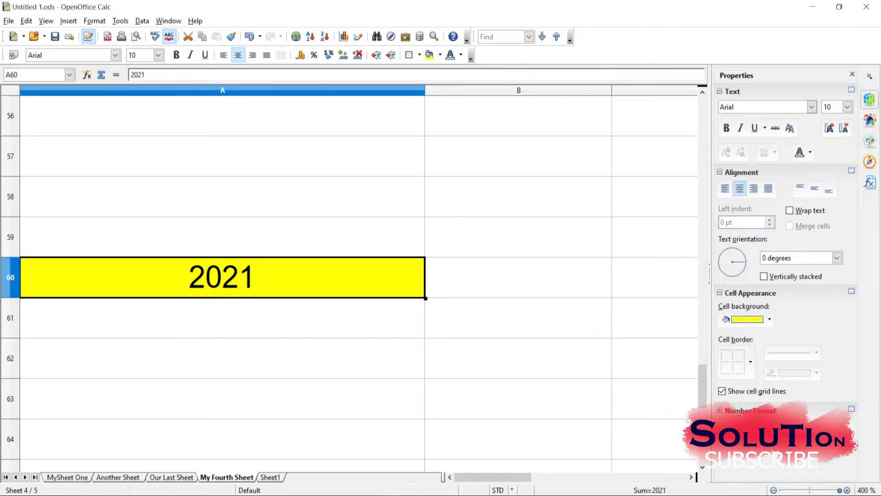
{"action": "left_click_drag", "start_coordinate": [702, 384], "coordinate": [702, 205]}
{"action": "key", "text": "Page_Down"}
{"action": "key", "text": "Page_Down"}
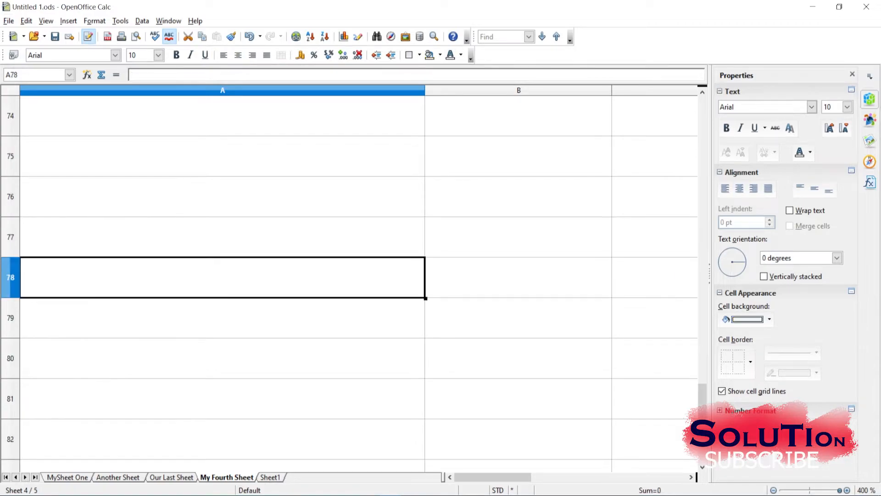
- Fill cell A4 of My Fourth Sheet with an orange background
{"action": "scroll", "coordinate": [359, 284], "scroll_direction": "up", "scroll_amount": 20}
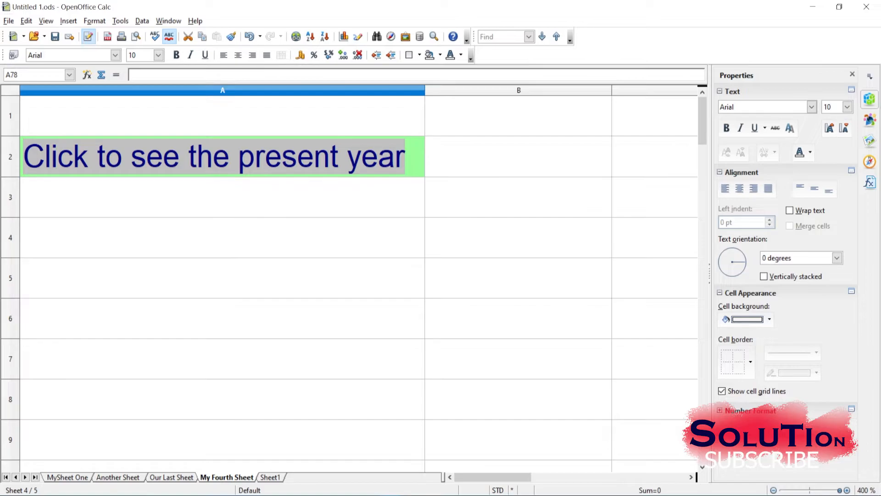
{"action": "left_click", "coordinate": [223, 238]}
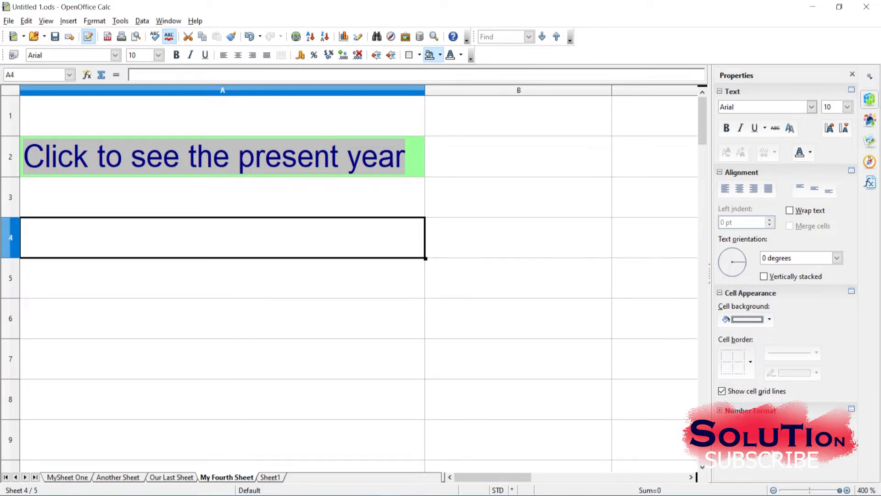
{"action": "left_click", "coordinate": [440, 55]}
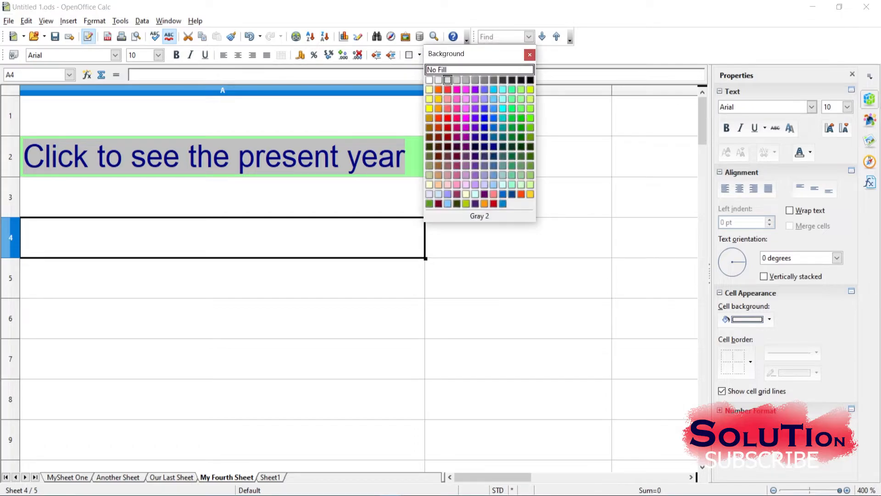
{"action": "left_click", "coordinate": [438, 90]}
{"action": "left_click", "coordinate": [222, 399]}
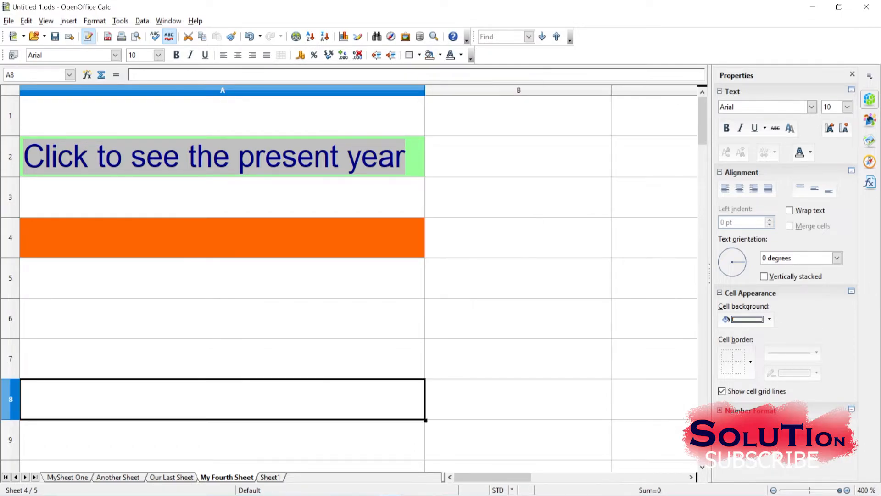
- Start a document hyperlink in cell A4 with the path D:\CLASS 10 Information Technology\Untitled 1.ods
{"action": "left_click", "coordinate": [223, 238]}
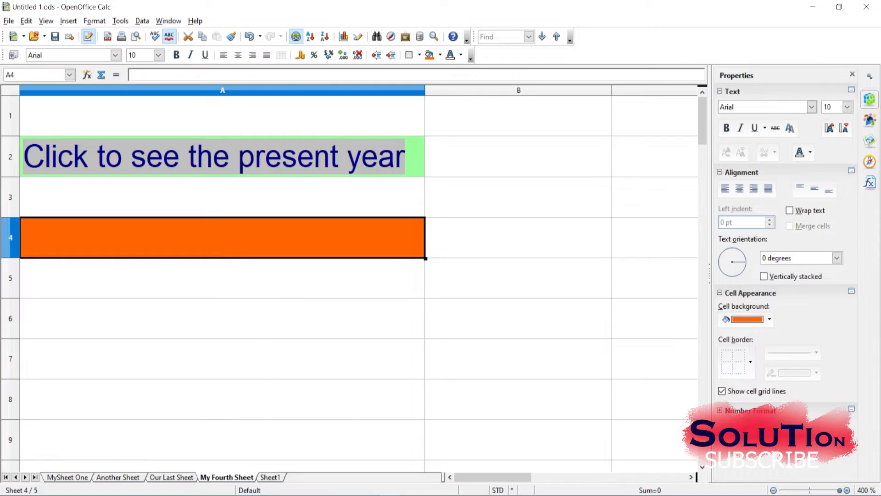
{"action": "left_click", "coordinate": [296, 36]}
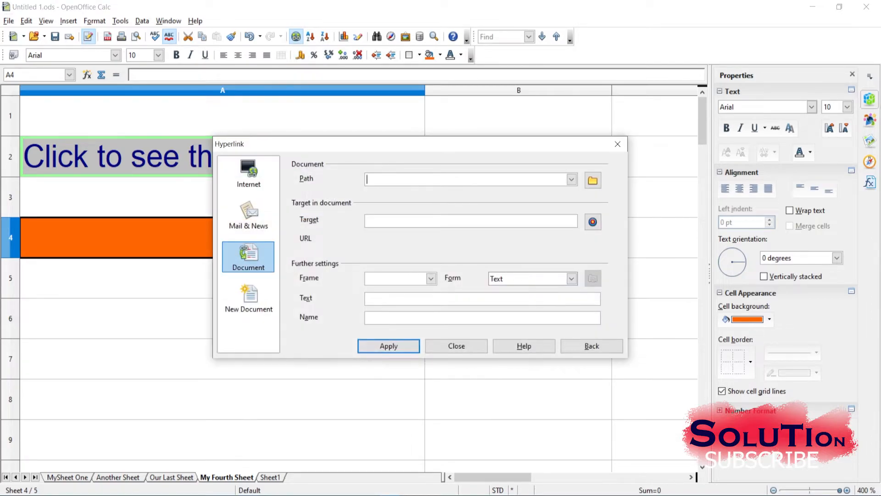
{"action": "left_click", "coordinate": [593, 180]}
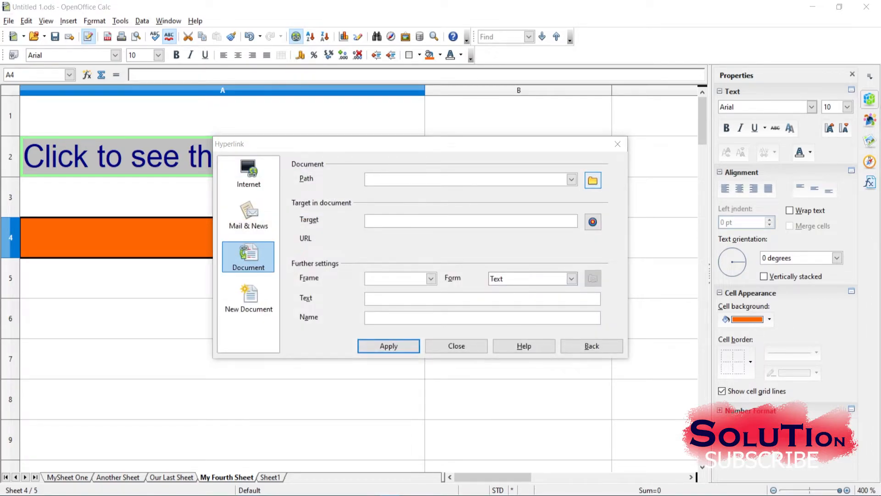
{"action": "left_click", "coordinate": [346, 326]}
{"action": "left_click", "coordinate": [556, 417]}
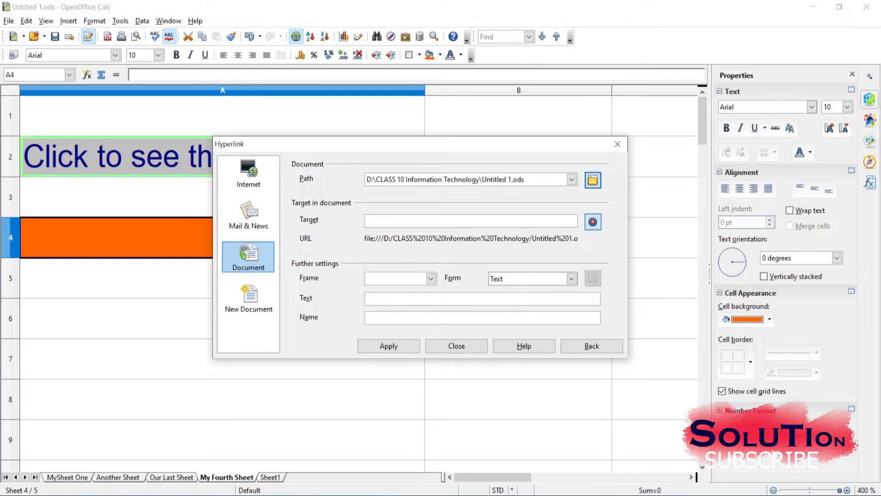
- Choose the sheet MySheet One as the hyperlink's target in the document
{"action": "left_click", "coordinate": [593, 221]}
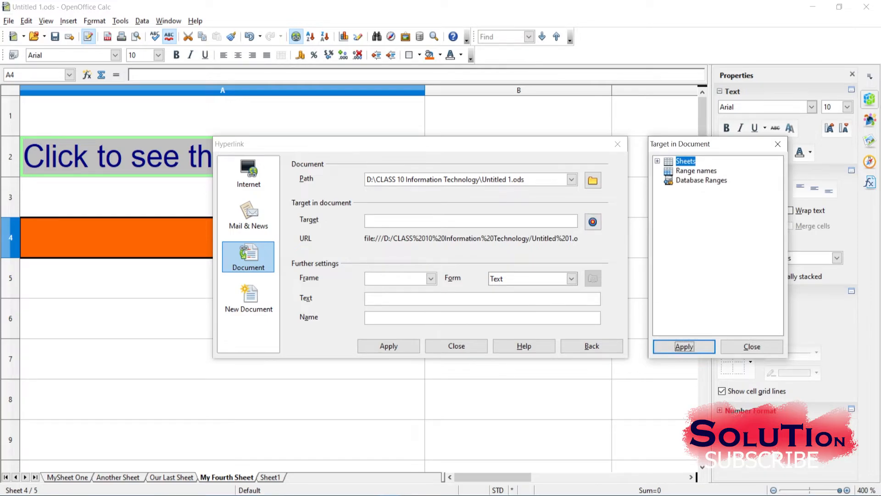
{"action": "left_click", "coordinate": [657, 161]}
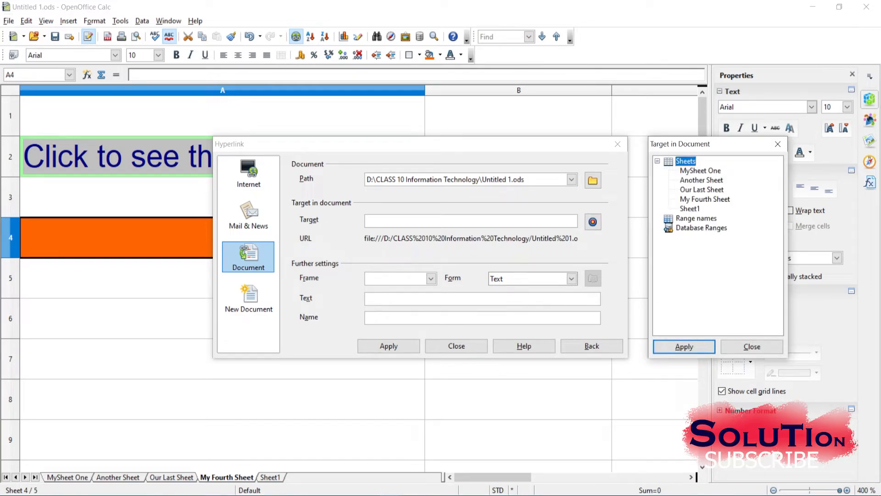
{"action": "left_click", "coordinate": [700, 171]}
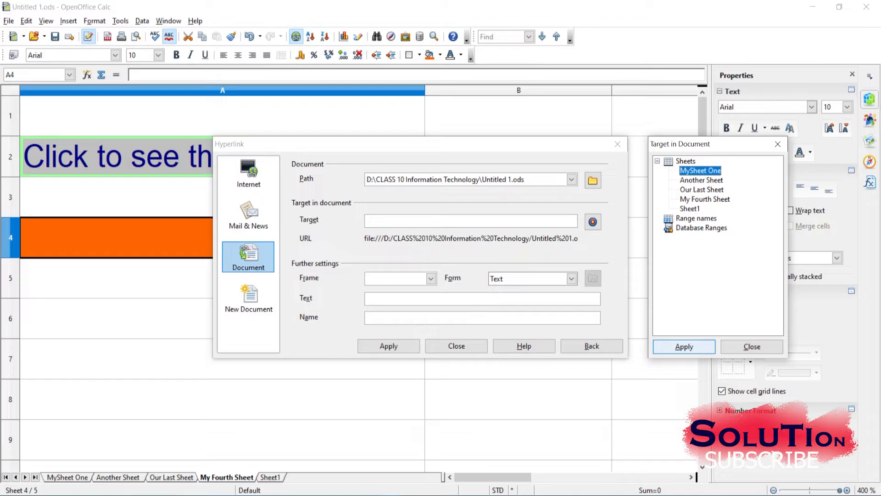
{"action": "left_click", "coordinate": [684, 346]}
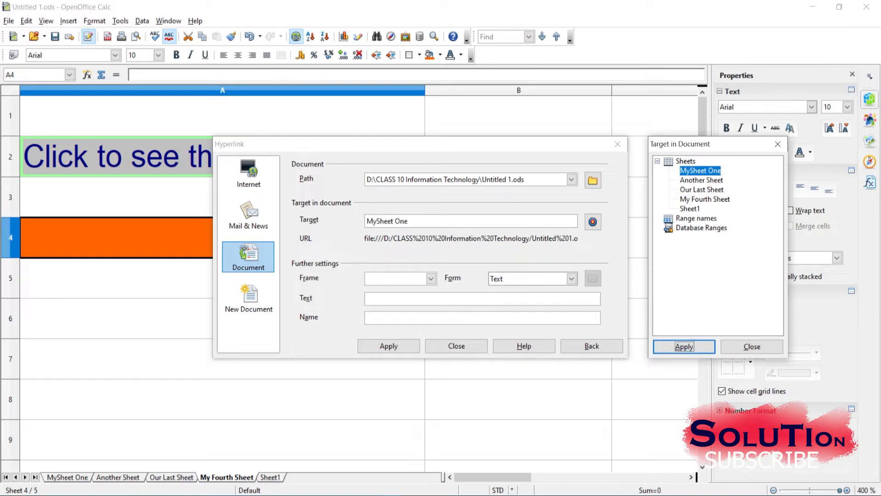
- Check the data cells on MySheet One and extend the hyperlink target to MySheet One.C4
{"action": "left_click", "coordinate": [68, 477]}
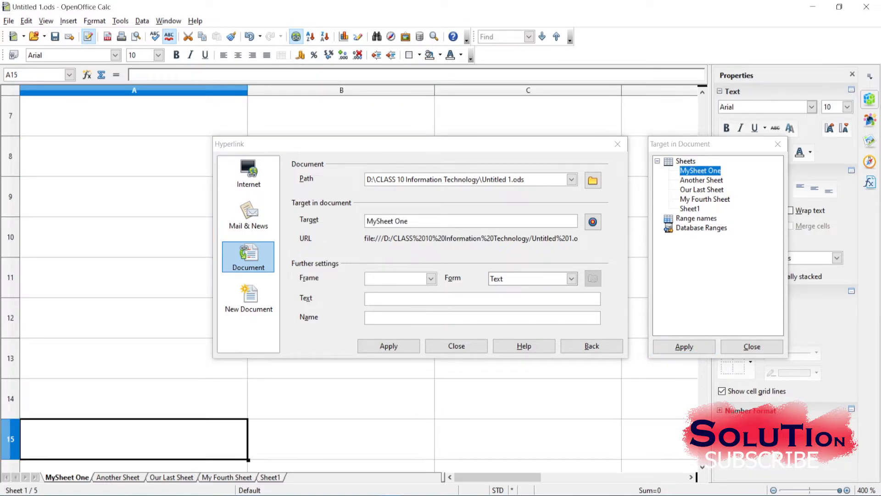
{"action": "scroll", "coordinate": [134, 284], "scroll_direction": "up", "scroll_amount": 2}
{"action": "left_click_drag", "start_coordinate": [413, 144], "coordinate": [232, 156]}
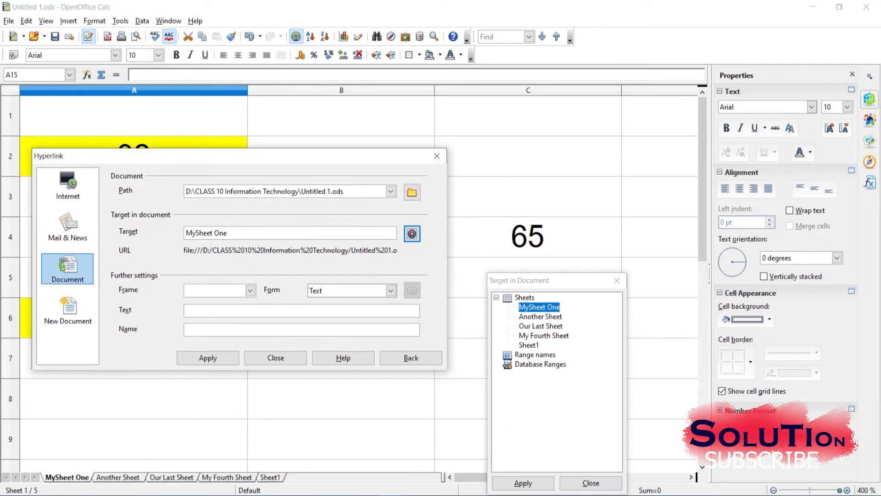
{"action": "left_click", "coordinate": [616, 280]}
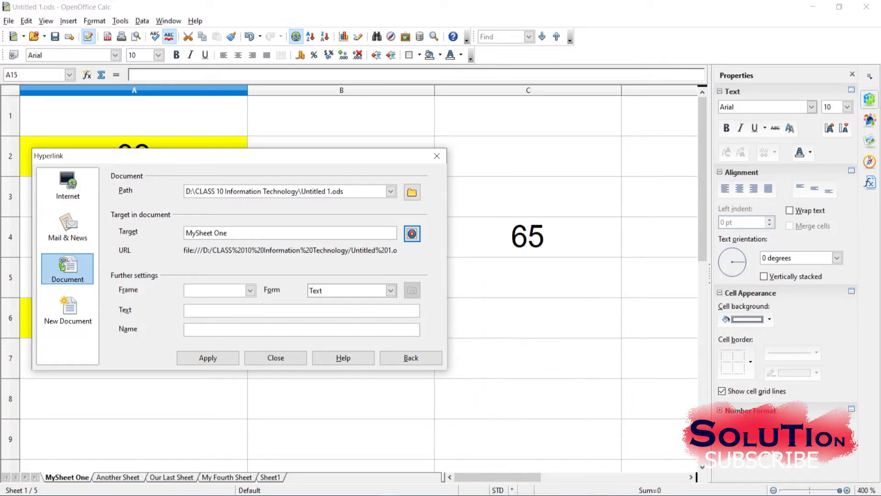
{"action": "left_click_drag", "start_coordinate": [233, 156], "coordinate": [422, 269]}
{"action": "left_click", "coordinate": [416, 346]}
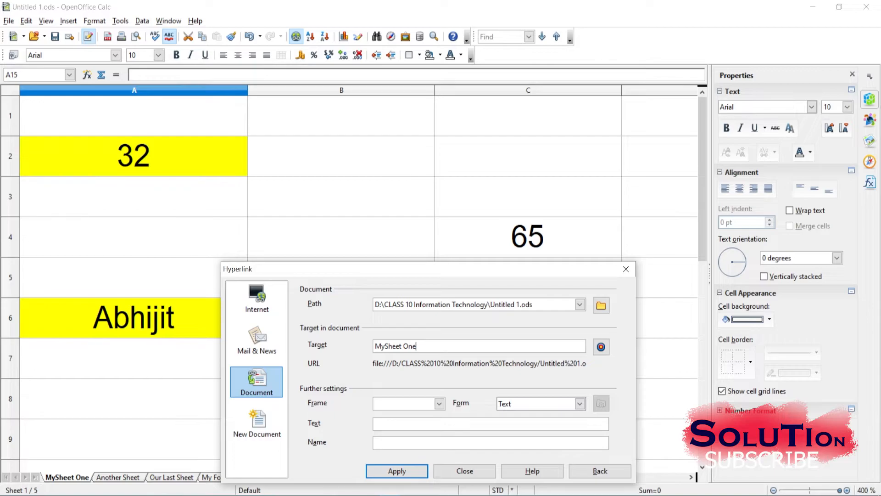
{"action": "type", "text": ".C4"}
{"action": "left_click_drag", "start_coordinate": [413, 269], "coordinate": [426, 149]}
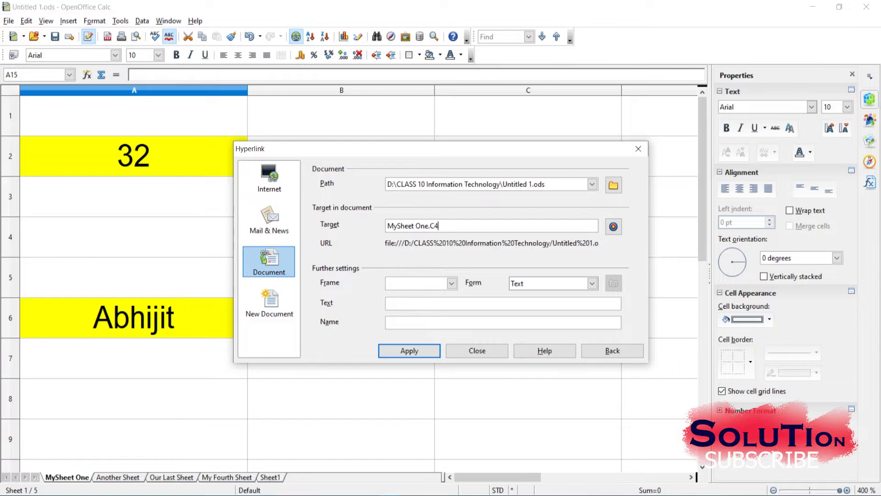
- Give the hyperlink the text "Let me take to the another sheet to view data", apply it to cell A4 of My Fourth Sheet, and close the hyperlink settings
{"action": "left_click", "coordinate": [226, 478]}
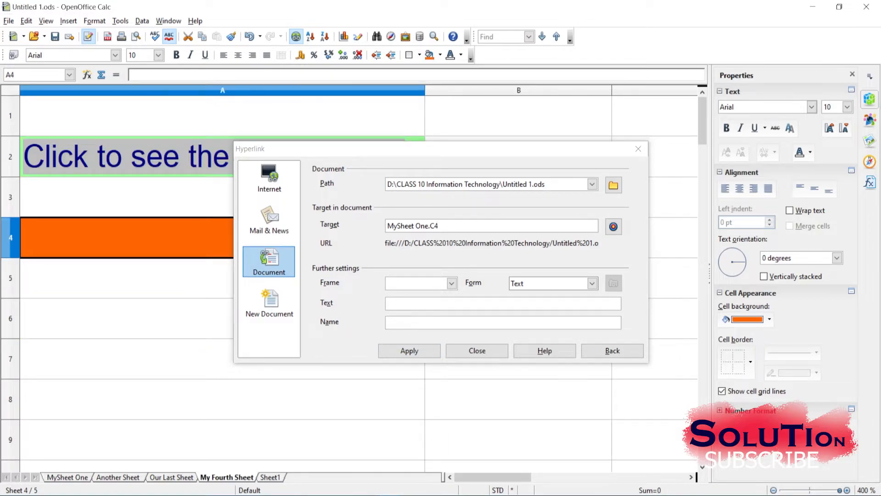
{"action": "left_click", "coordinate": [459, 303]}
{"action": "type", "text": "Let me take to the another sheet "}
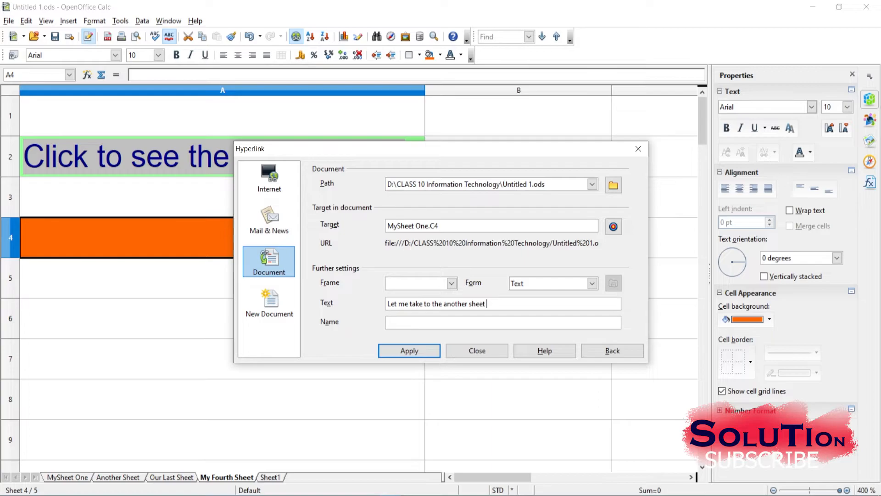
{"action": "type", "text": "to view data"}
{"action": "left_click", "coordinate": [410, 350]}
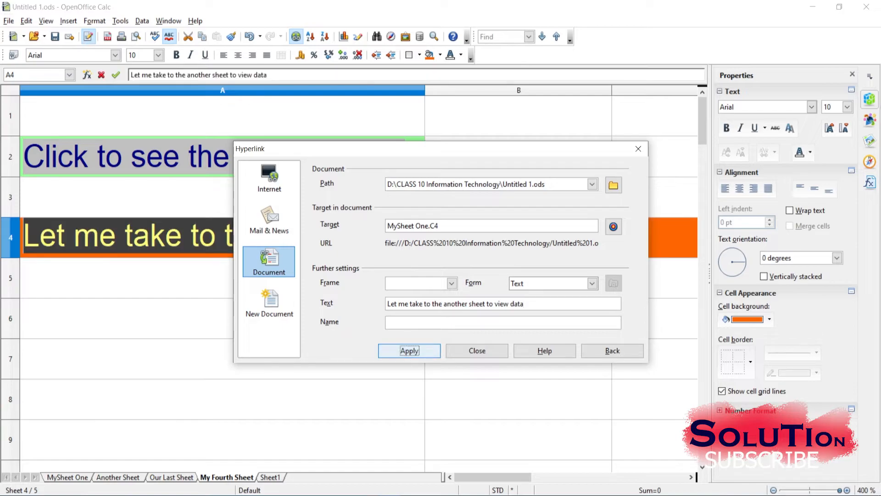
{"action": "left_click", "coordinate": [638, 148]}
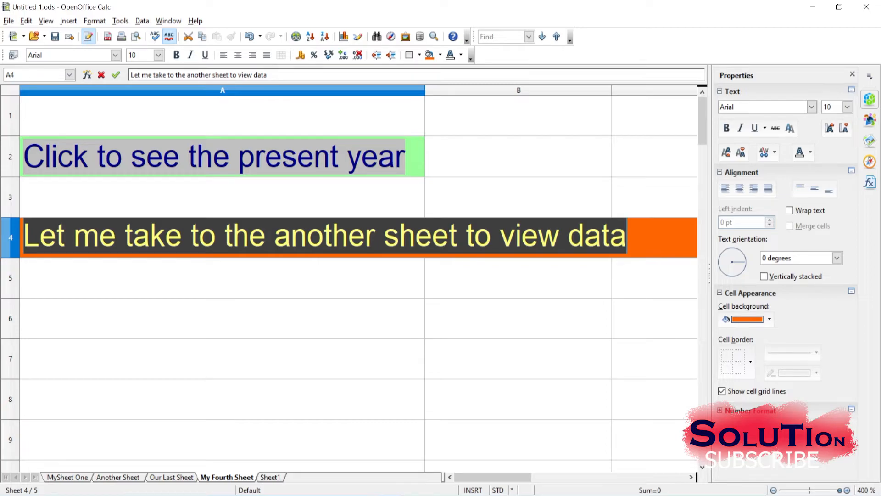
- Fit the width of column A to the longer hyperlink text, and follow the hyperlink in cell A4 to test it
{"action": "left_click", "coordinate": [223, 90]}
{"action": "double_click", "coordinate": [425, 90]}
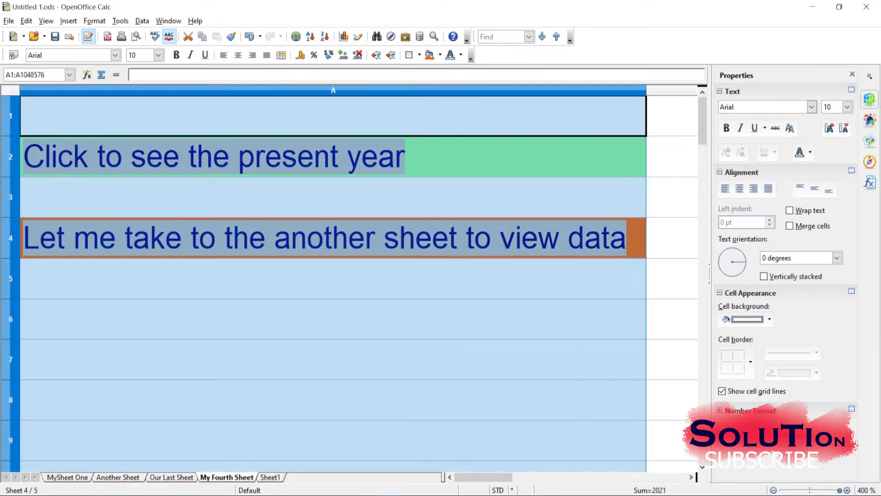
{"action": "left_click", "coordinate": [333, 359]}
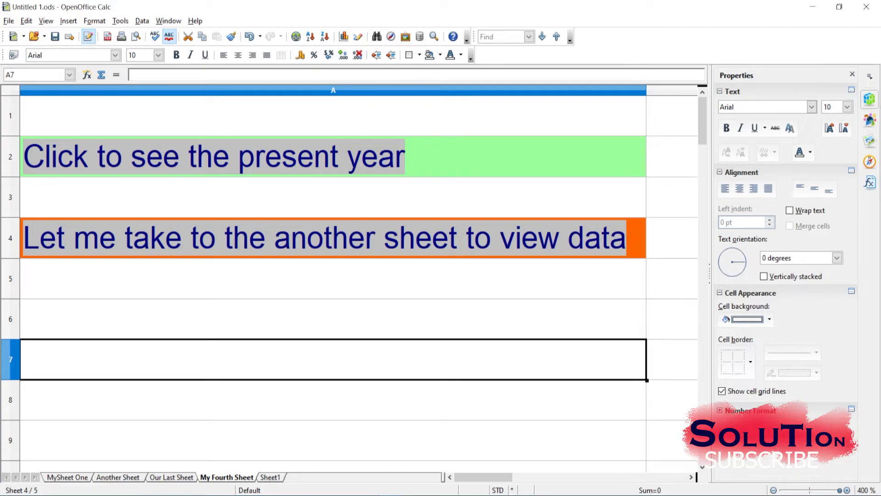
{"action": "left_click", "coordinate": [325, 238]}
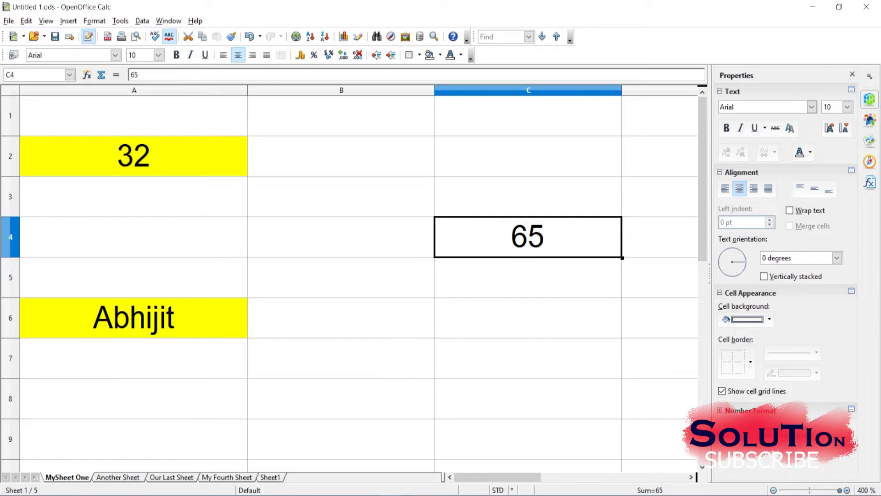
- Return to My Fourth Sheet and fill cell A7 with an orange background
{"action": "left_click", "coordinate": [227, 477]}
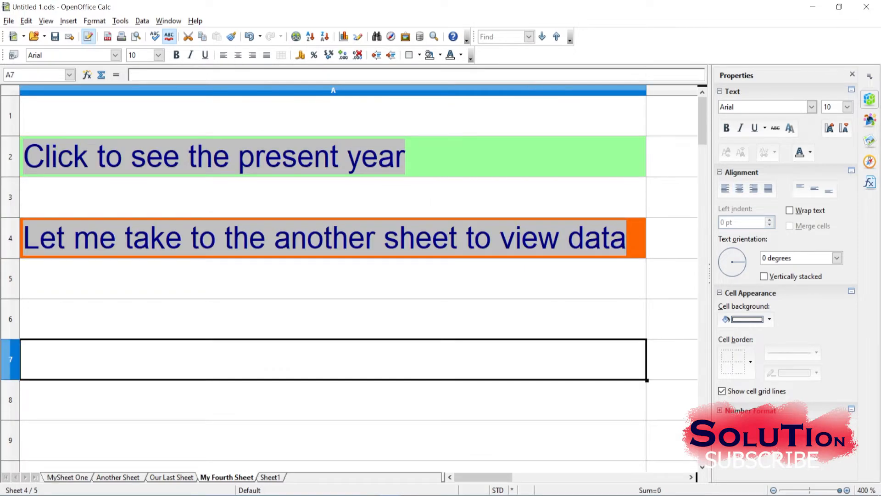
{"action": "left_click", "coordinate": [440, 54]}
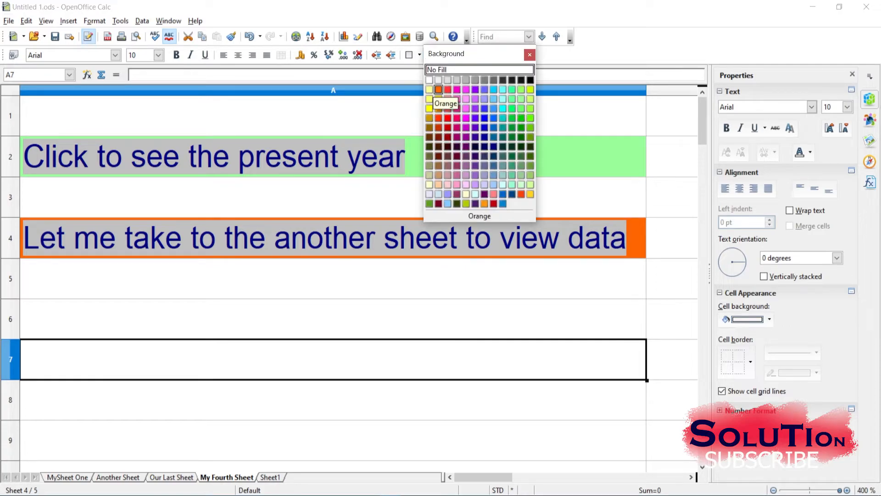
{"action": "left_click", "coordinate": [439, 89]}
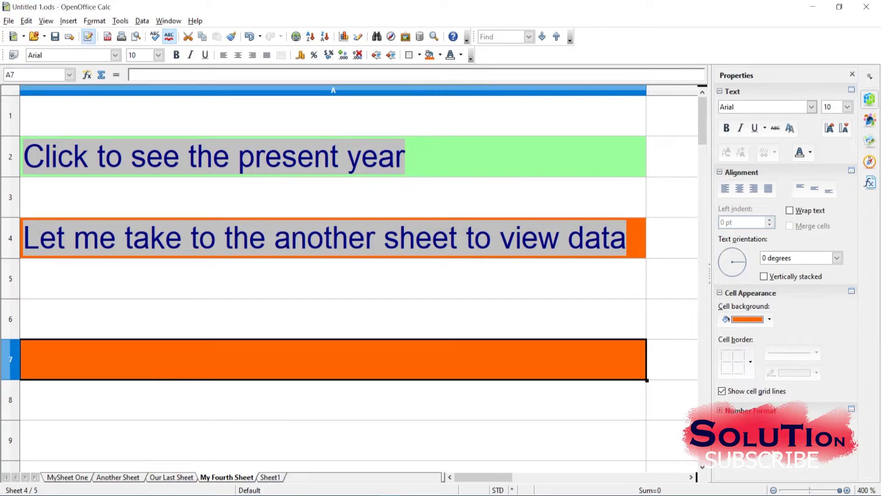
- Set up a document hyperlink in cell A7 to D:\CLASS 10 Information Technology\example 3.ods with Sheet1 as its target
{"action": "left_click", "coordinate": [296, 37]}
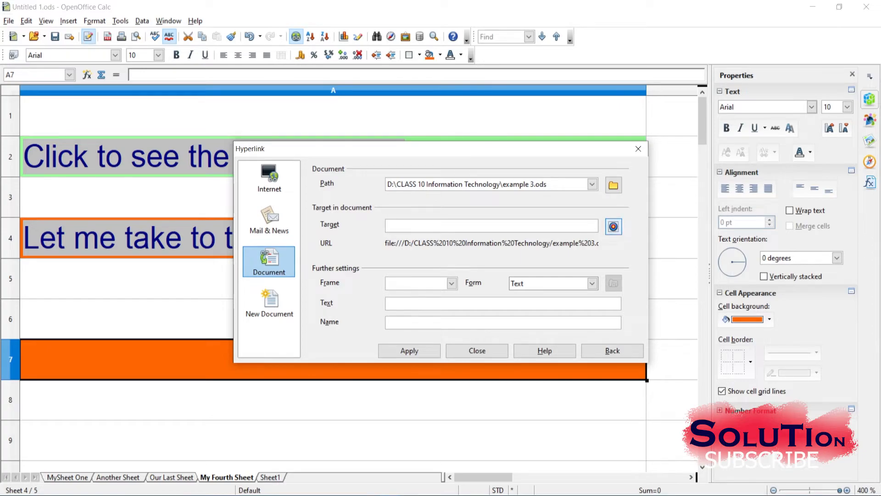
{"action": "left_click", "coordinate": [614, 227]}
{"action": "left_click", "coordinate": [678, 166]}
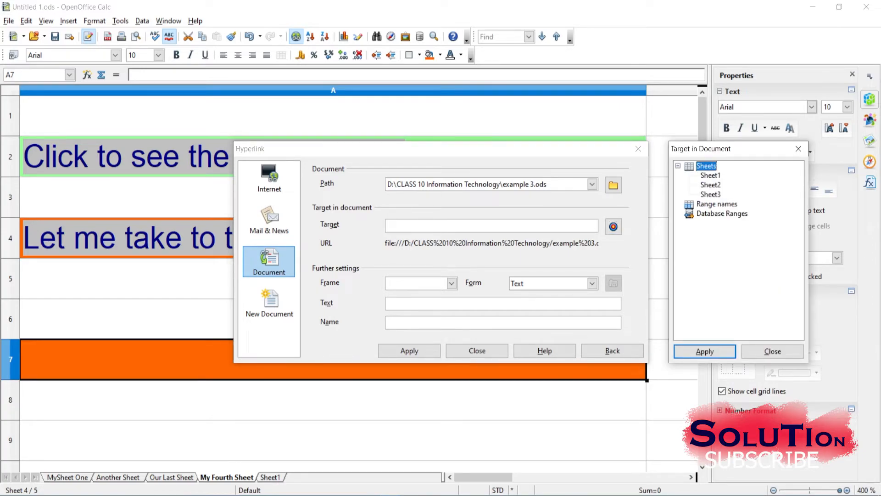
{"action": "left_click", "coordinate": [711, 175]}
{"action": "left_click", "coordinate": [705, 351]}
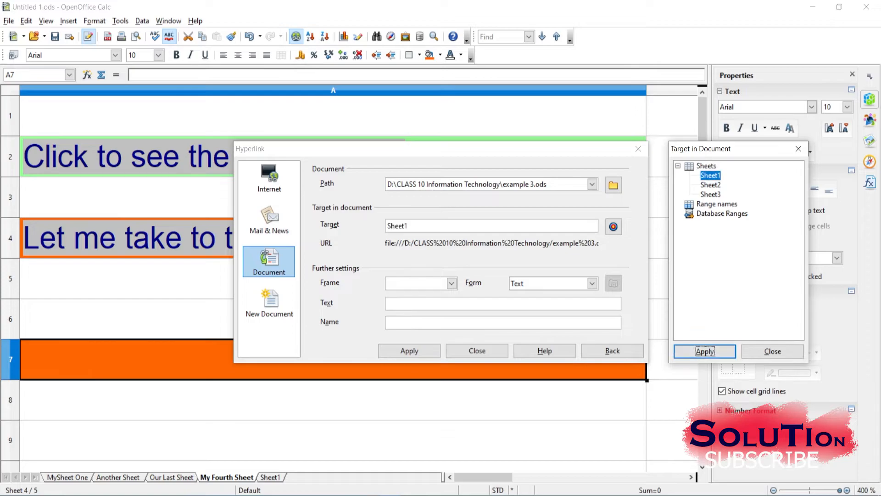
- Give the hyperlink the text "Go to another sheet", apply it to cell A7, and close the target list and hyperlink settings
{"action": "left_click", "coordinate": [503, 303]}
{"action": "type", "text": "Go to anothert"}
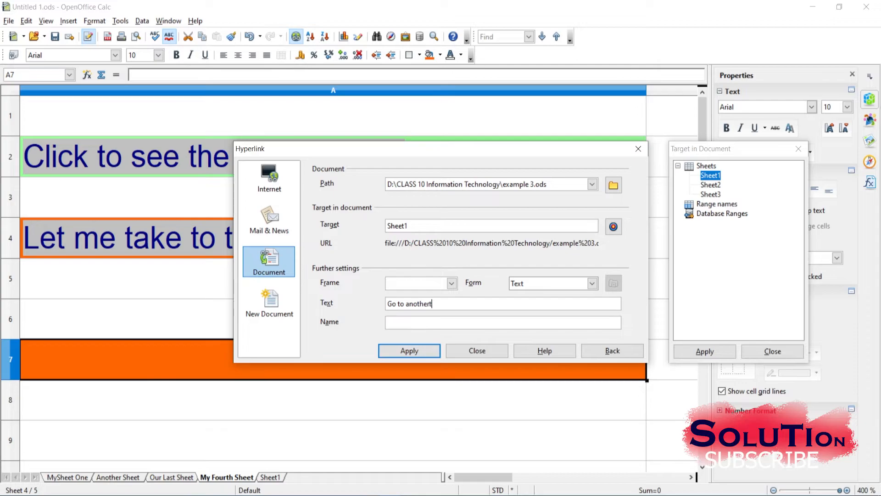
{"action": "key", "text": "BackSpace"}
{"action": "type", "text": "sheet"}
{"action": "left_click", "coordinate": [409, 350]}
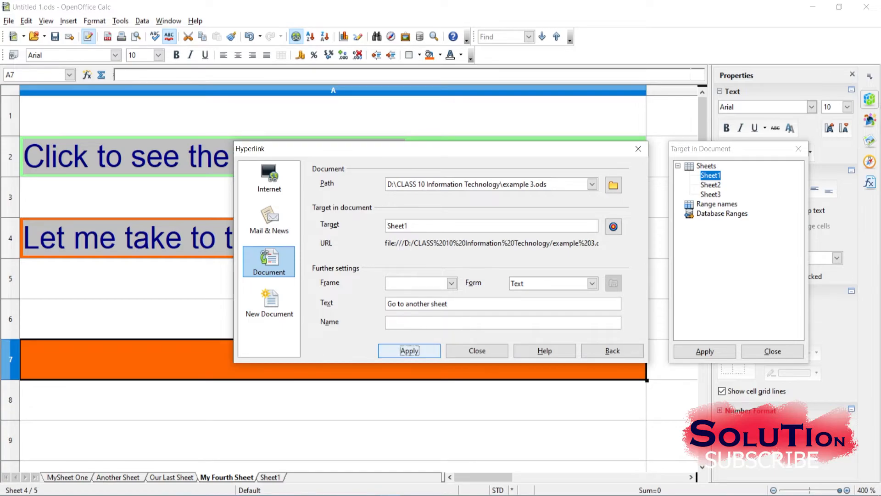
{"action": "left_click", "coordinate": [799, 148]}
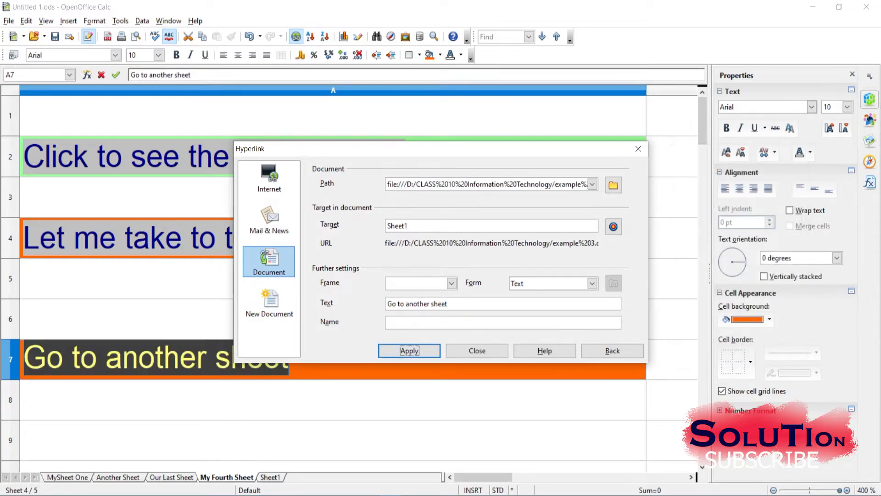
{"action": "left_click", "coordinate": [637, 149]}
- Leave cell A7 and follow its hyperlink to test the jump to Sheet1 of example 3.ods
{"action": "left_click", "coordinate": [294, 438]}
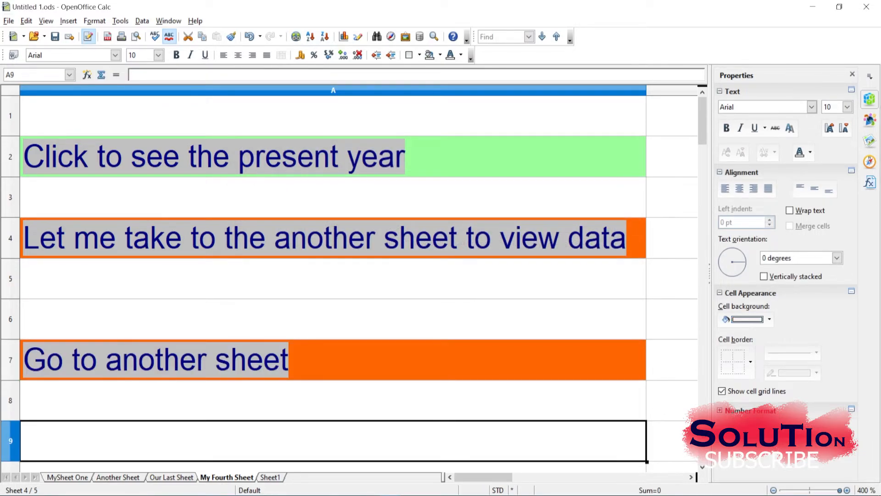
{"action": "left_click", "coordinate": [298, 384], "text": "ctrl"}
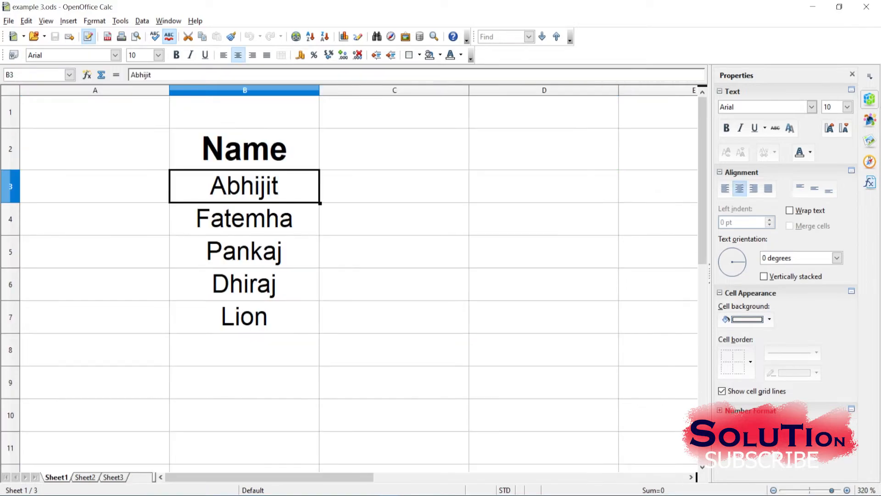
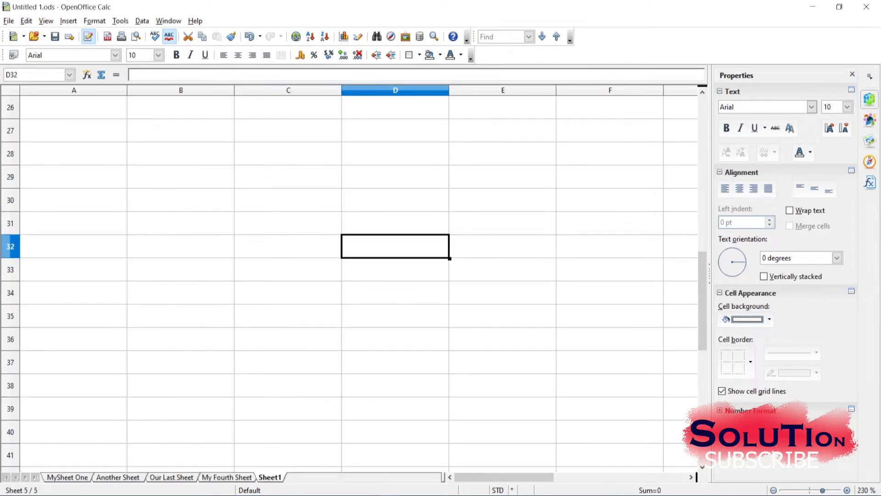
- Switch to example 3.ods and copy the number block B14:D16 on Sheet1, pasting it at B19 and B24
{"action": "scroll", "coordinate": [357, 211], "scroll_direction": "up", "scroll_amount": 5}
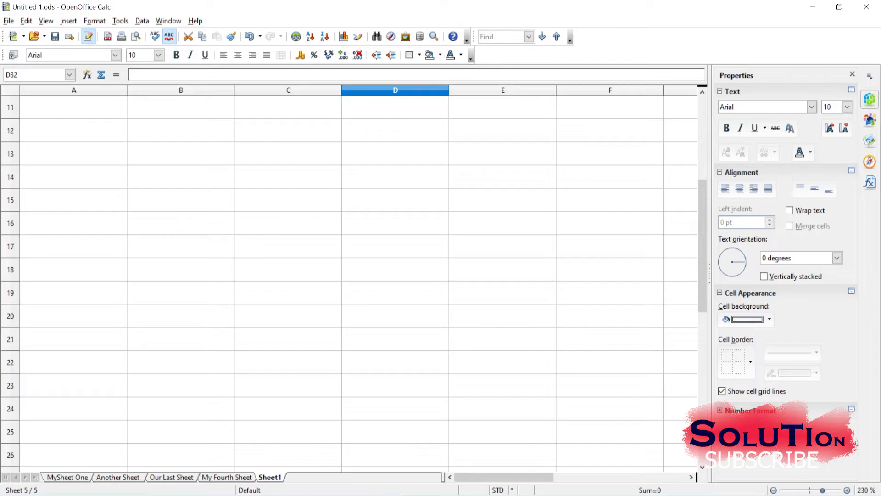
{"action": "left_click", "coordinate": [390, 495]}
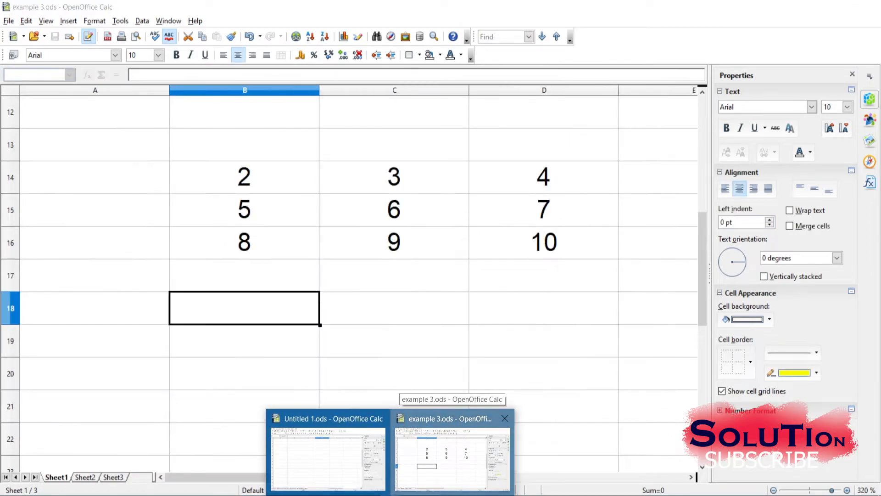
{"action": "left_click", "coordinate": [452, 458]}
{"action": "left_click_drag", "start_coordinate": [245, 177], "coordinate": [544, 243]}
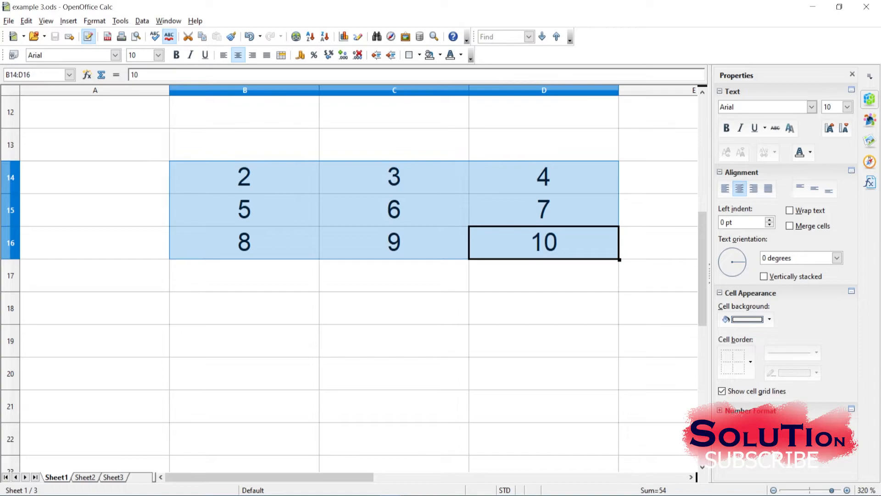
{"action": "key", "text": "ctrl+c"}
{"action": "left_click", "coordinate": [244, 340]}
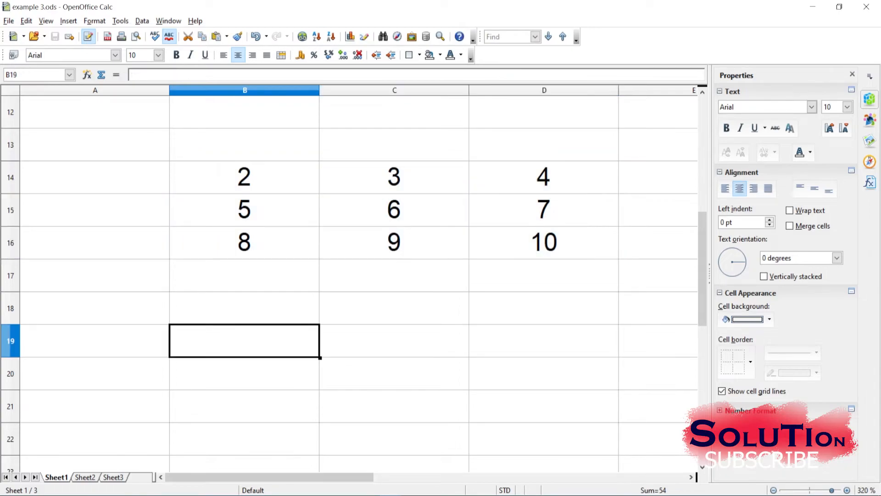
{"action": "key", "text": "ctrl+v"}
{"action": "mouse_move", "coordinate": [702, 296]}
{"action": "left_mouse_down"}
{"action": "mouse_move", "coordinate": [703, 327]}
{"action": "mouse_move", "coordinate": [702, 310]}
{"action": "left_mouse_up"}
{"action": "left_click", "coordinate": [244, 406]}
{"action": "key", "text": "ctrl+v"}
- Change values in the first block: B15 to 4, B14 to 21, C16 to 65 and D15 to 78
{"action": "left_click", "coordinate": [245, 210]}
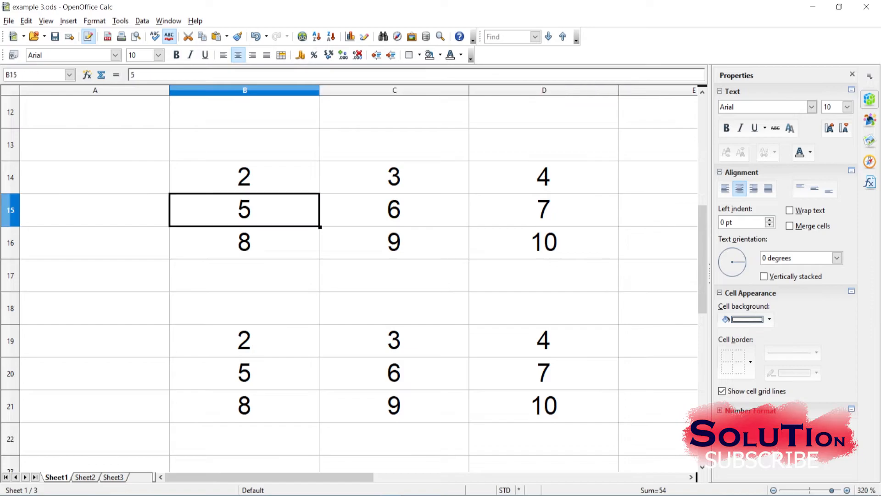
{"action": "type", "text": "4"}
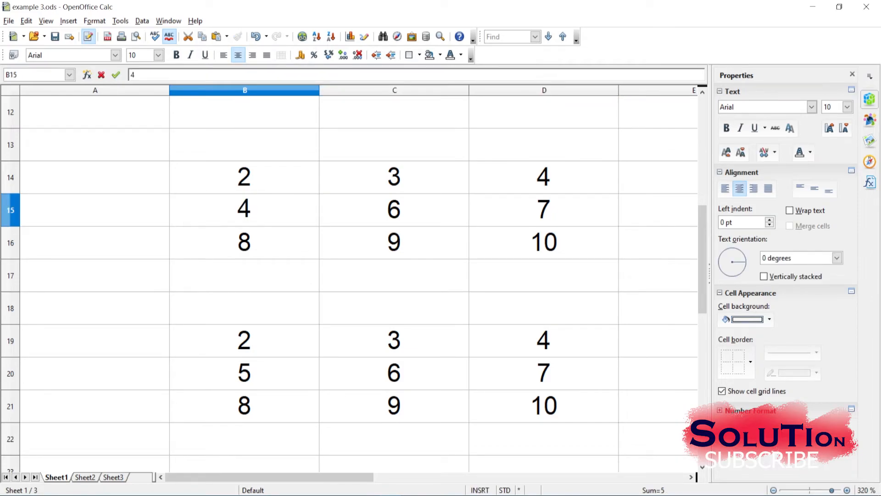
{"action": "left_click", "coordinate": [245, 177]}
{"action": "type", "text": "21"}
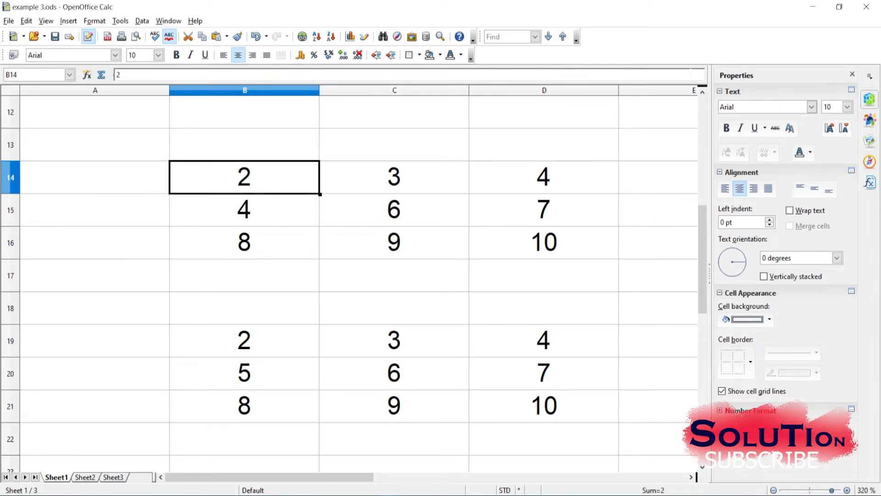
{"action": "left_click", "coordinate": [394, 242]}
{"action": "type", "text": "65"}
{"action": "left_click", "coordinate": [543, 210]}
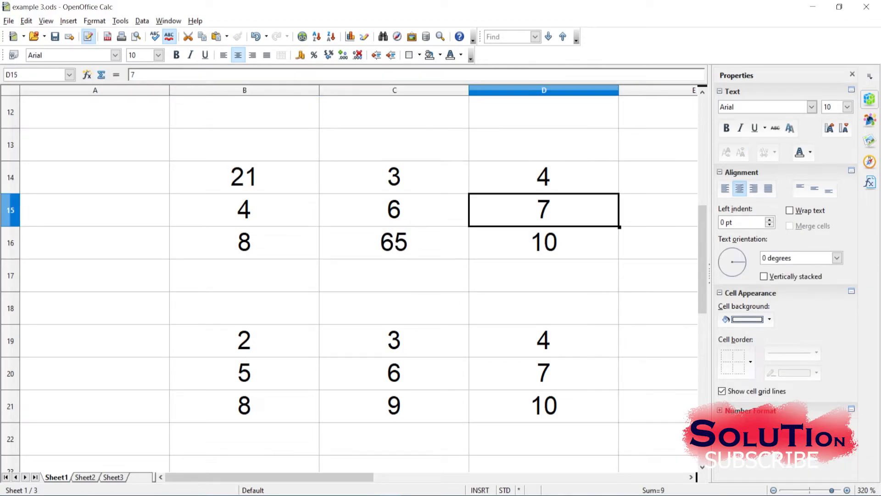
{"action": "type", "text": "78"}
- Change values in the second block: C20 to 45, B20 to 89 and D19 to 88
{"action": "scroll", "coordinate": [349, 276], "scroll_direction": "down", "scroll_amount": 2}
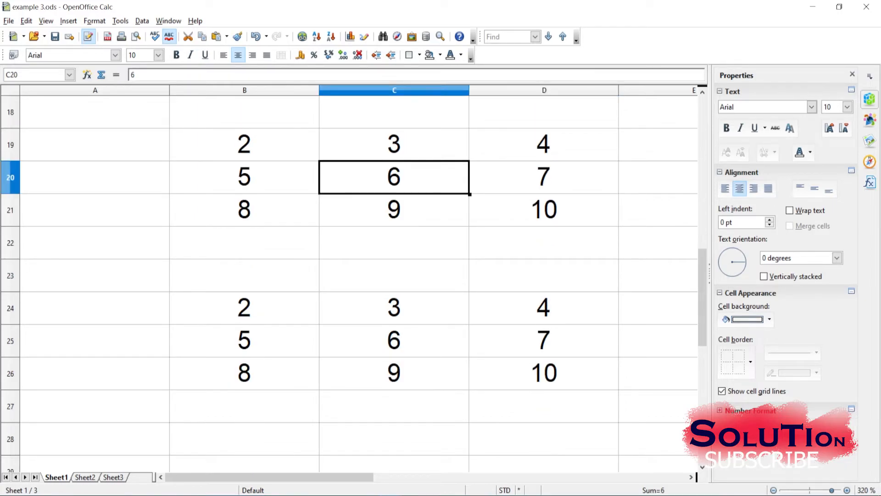
{"action": "type", "text": "45"}
{"action": "key", "text": "Return"}
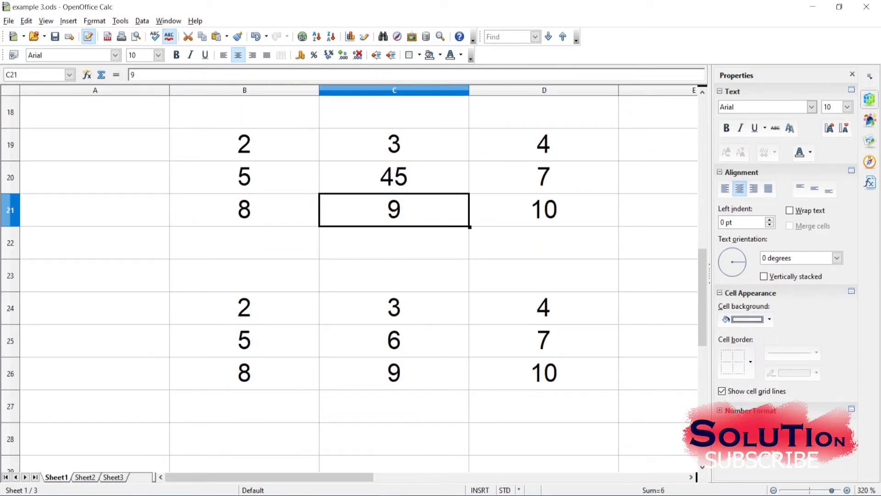
{"action": "left_click", "coordinate": [244, 177]}
{"action": "type", "text": "89"}
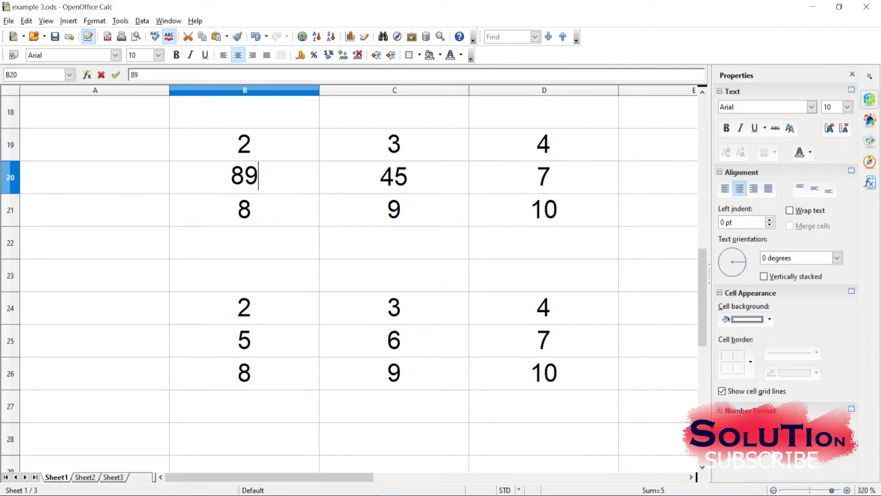
{"action": "left_click", "coordinate": [544, 145]}
{"action": "type", "text": "00"}
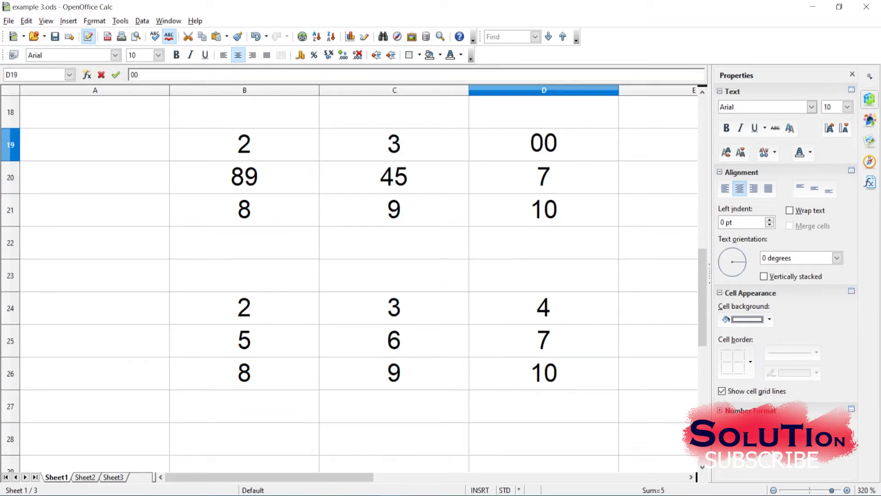
{"action": "key", "text": "BackSpace"}
{"action": "key", "text": "BackSpace"}
{"action": "type", "text": "88"}
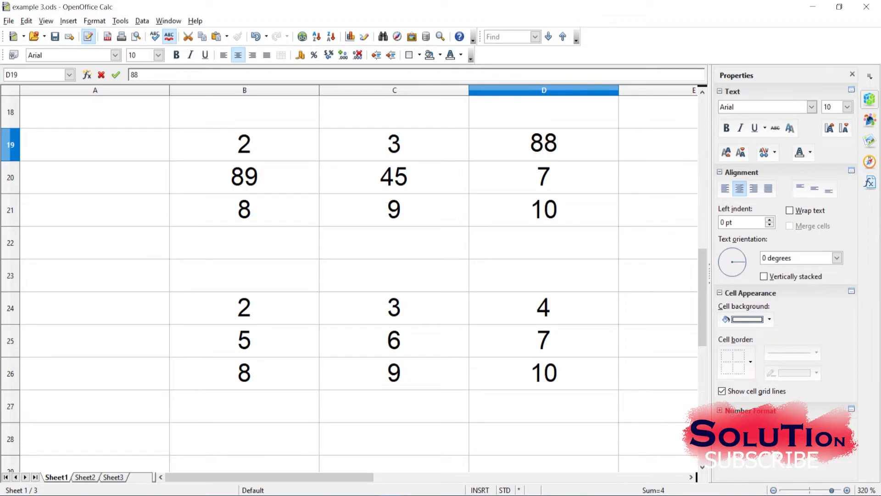
- Set C19 to 54, B19 to 21 and B21 to 90 in the second block
{"action": "left_click", "coordinate": [394, 145]}
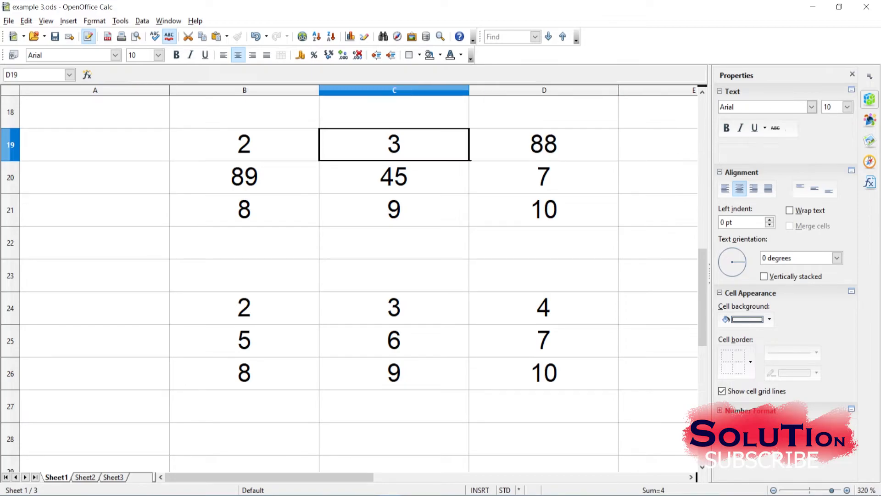
{"action": "type", "text": "54"}
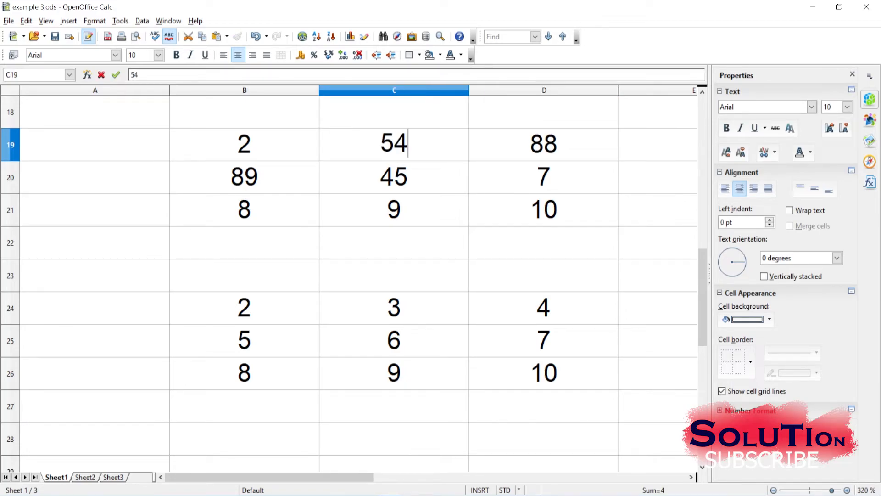
{"action": "left_click", "coordinate": [244, 144]}
{"action": "type", "text": "21"}
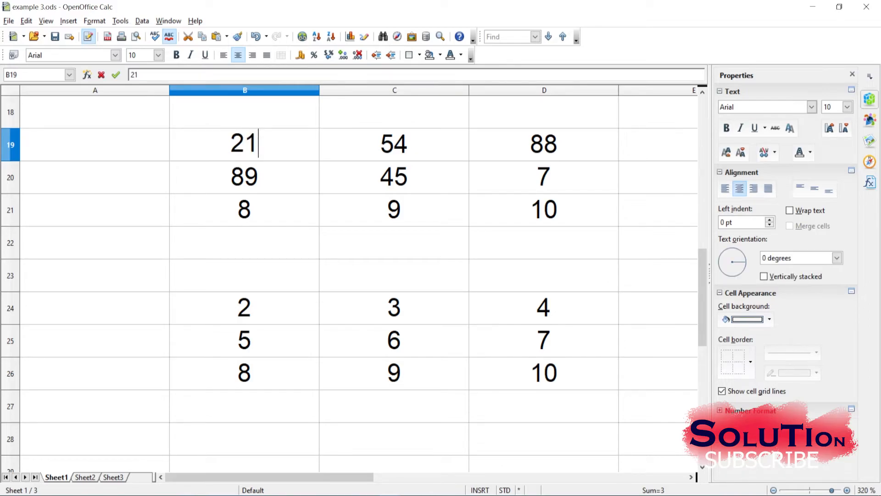
{"action": "scroll", "coordinate": [276, 268], "scroll_direction": "up", "scroll_amount": 2}
{"action": "scroll", "coordinate": [275, 268], "scroll_direction": "down", "scroll_amount": 1}
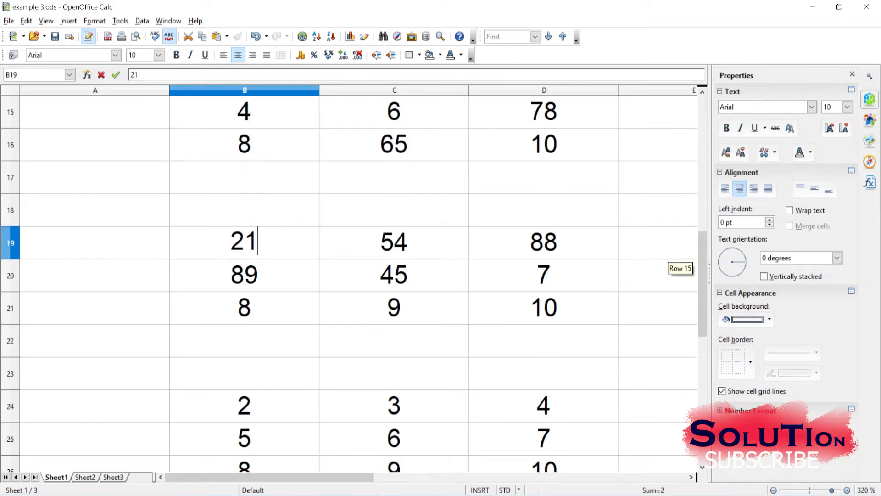
{"action": "left_click", "coordinate": [244, 308]}
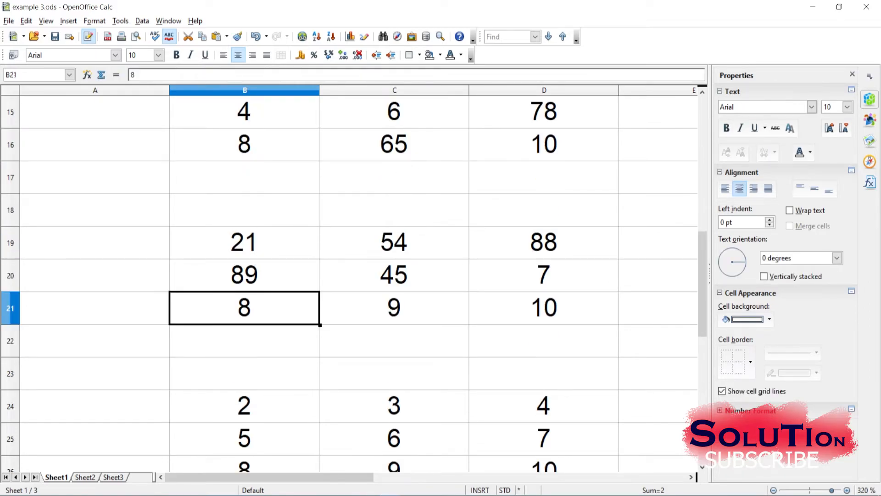
{"action": "type", "text": "90"}
{"action": "left_click", "coordinate": [394, 210]}
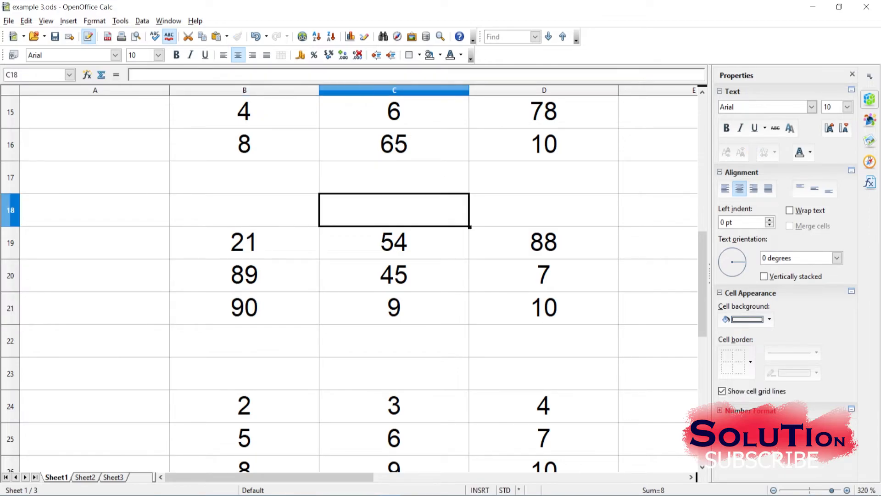
- Fill the first number block, B14:D16, with a light yellow background
{"action": "key", "text": "Page_Down"}
{"action": "key", "text": "Page_Down"}
{"action": "scroll", "coordinate": [395, 210], "scroll_direction": "up", "scroll_amount": 12}
{"action": "scroll", "coordinate": [358, 280], "scroll_direction": "down", "scroll_amount": 3}
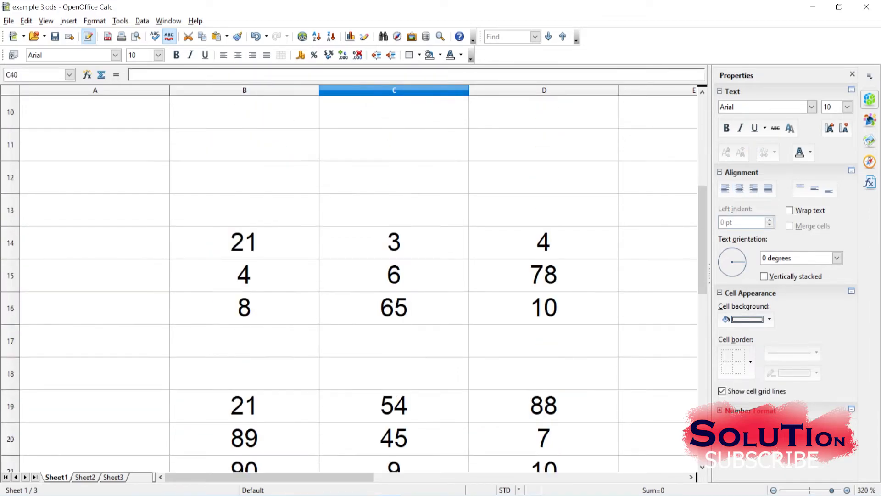
{"action": "left_click_drag", "start_coordinate": [244, 243], "coordinate": [528, 314]}
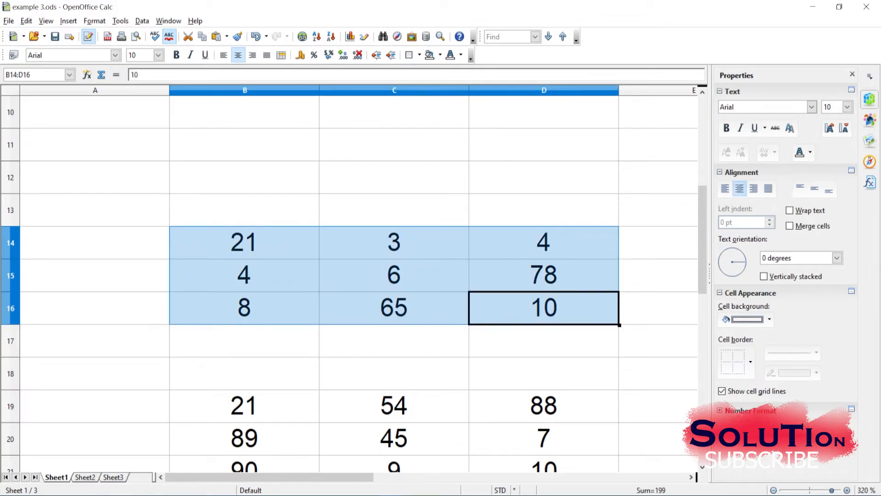
{"action": "left_click", "coordinate": [440, 55]}
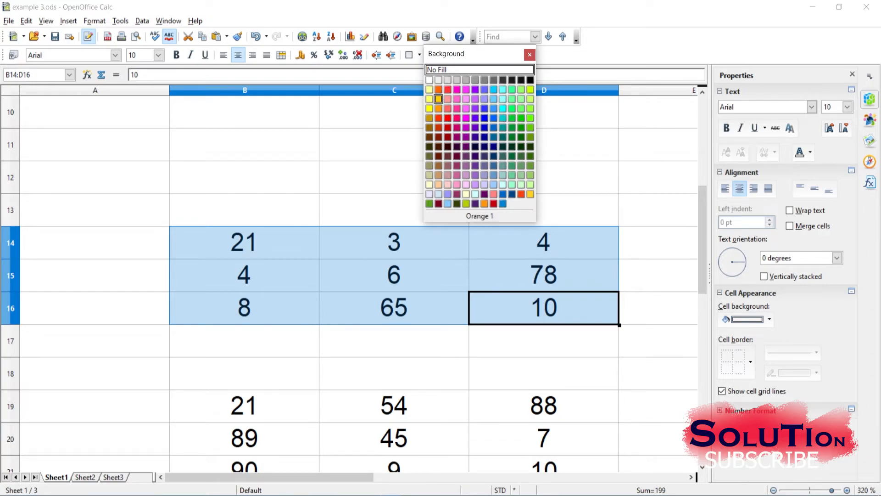
{"action": "left_click", "coordinate": [429, 99]}
- Define the name myrange1 for the yellow range B14:D16
{"action": "scroll", "coordinate": [358, 275], "scroll_direction": "down", "scroll_amount": 2}
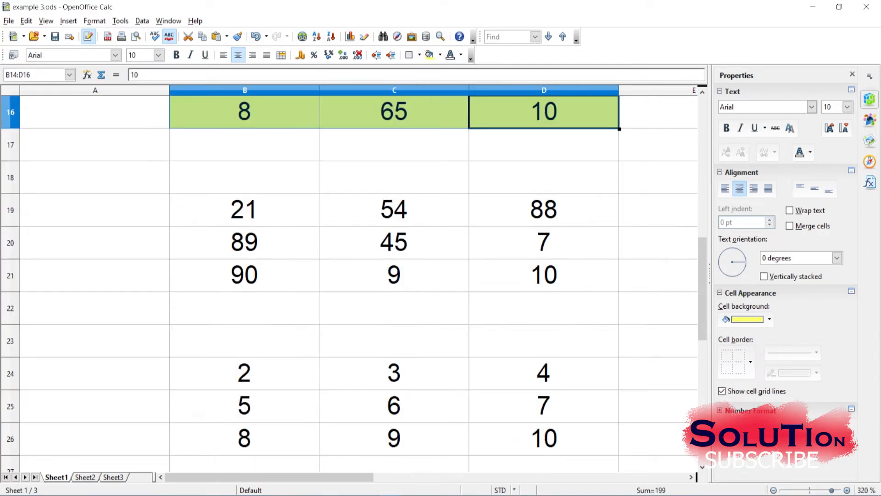
{"action": "left_click_drag", "start_coordinate": [31, 75], "coordinate": [6, 74]}
{"action": "type", "text": "myrange"}
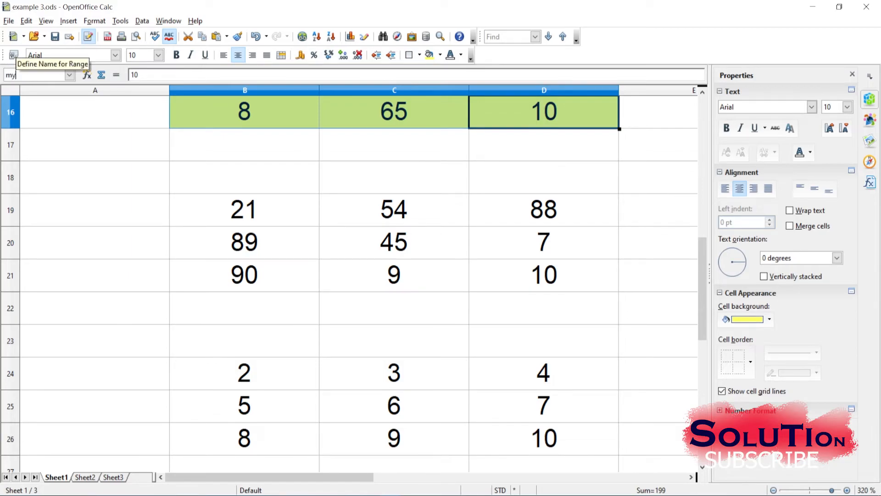
{"action": "type", "text": "1"}
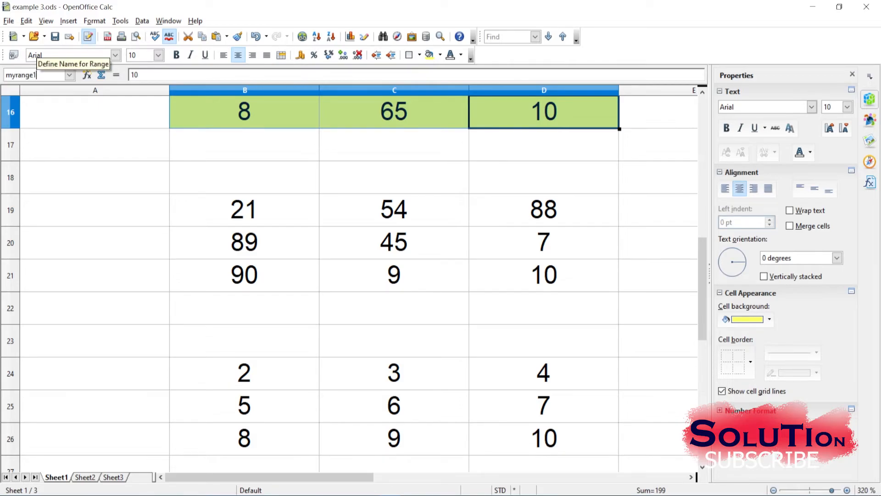
- Fill B19:D21 with a cyan background and name that range myrange2
{"action": "left_click_drag", "start_coordinate": [244, 209], "coordinate": [544, 274]}
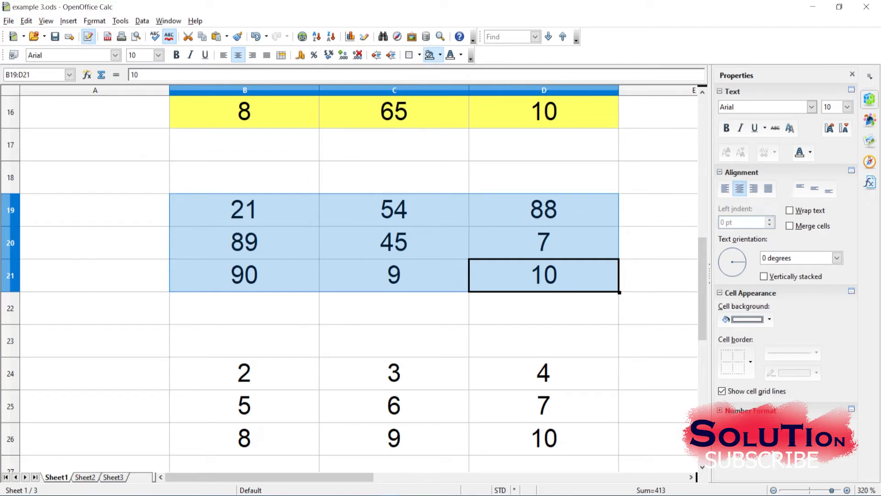
{"action": "left_click", "coordinate": [439, 55]}
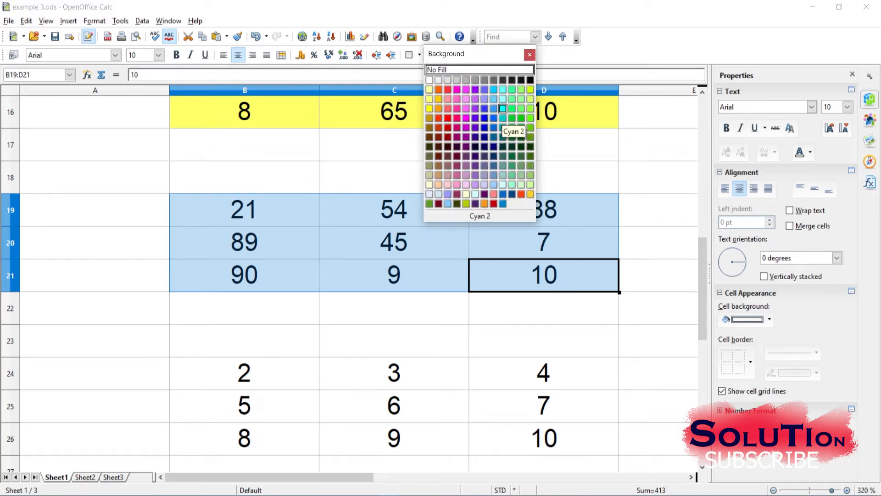
{"action": "left_click", "coordinate": [502, 118]}
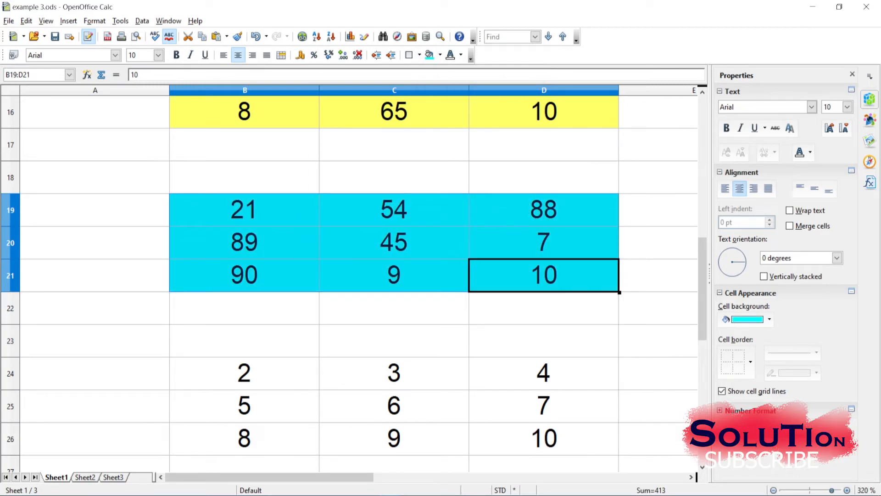
{"action": "left_click_drag", "start_coordinate": [33, 75], "coordinate": [5, 75]}
{"action": "type", "text": "myrange2"}
{"action": "key", "text": "Return"}
- Fill B24:D26 with a Red 2 background, name that range myrange3, and deselect it
{"action": "left_click_drag", "start_coordinate": [244, 373], "coordinate": [544, 340]}
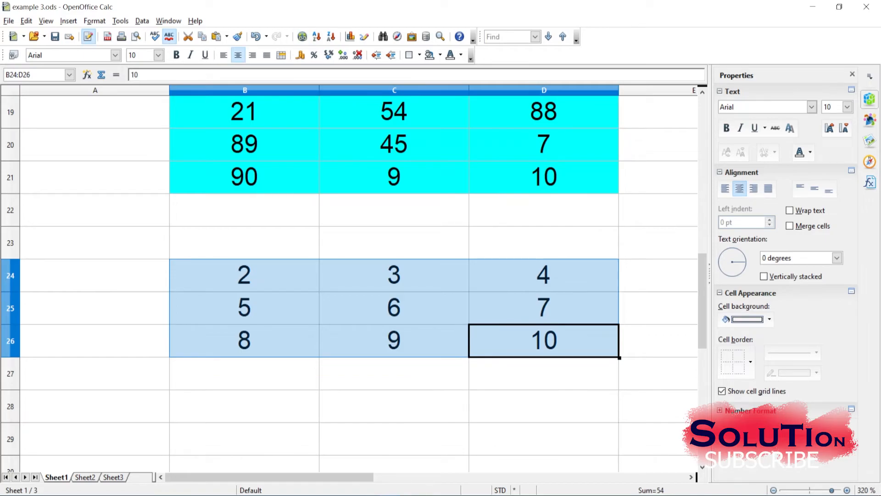
{"action": "left_click", "coordinate": [440, 55]}
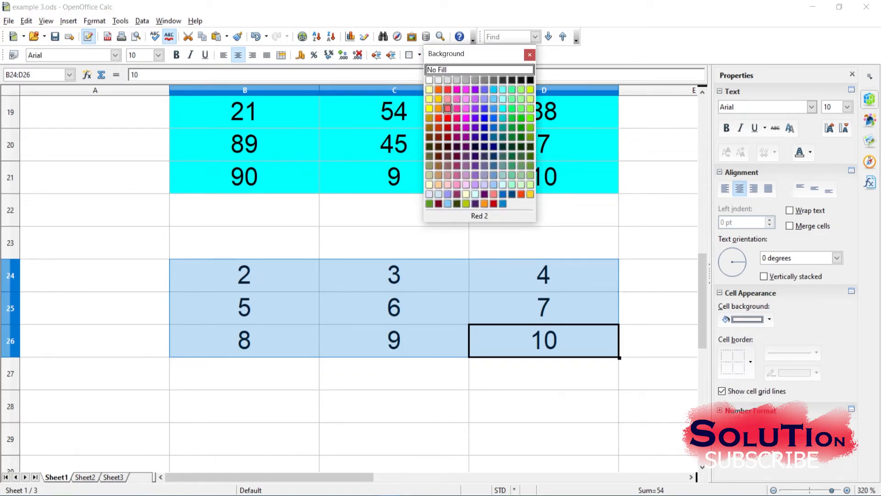
{"action": "left_click", "coordinate": [447, 108]}
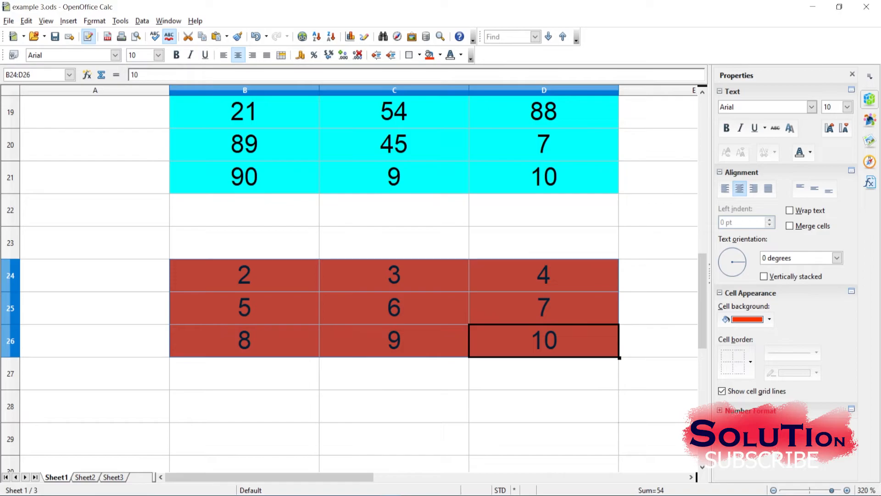
{"action": "left_click_drag", "start_coordinate": [34, 75], "coordinate": [6, 75]}
{"action": "type", "text": "myrange3"}
{"action": "key", "text": "Return"}
{"action": "left_click", "coordinate": [95, 145]}
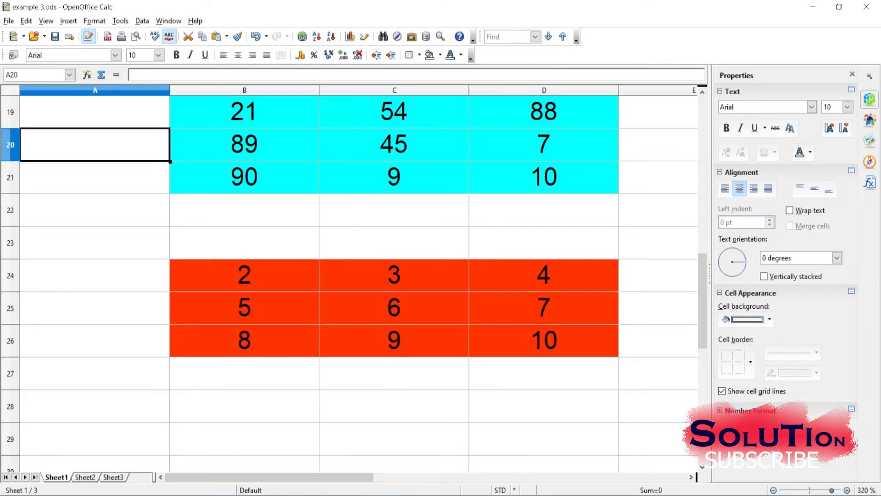
{"action": "scroll", "coordinate": [95, 145], "scroll_direction": "up", "scroll_amount": 2}
{"action": "scroll", "coordinate": [702, 264], "scroll_direction": "down", "scroll_amount": 1}
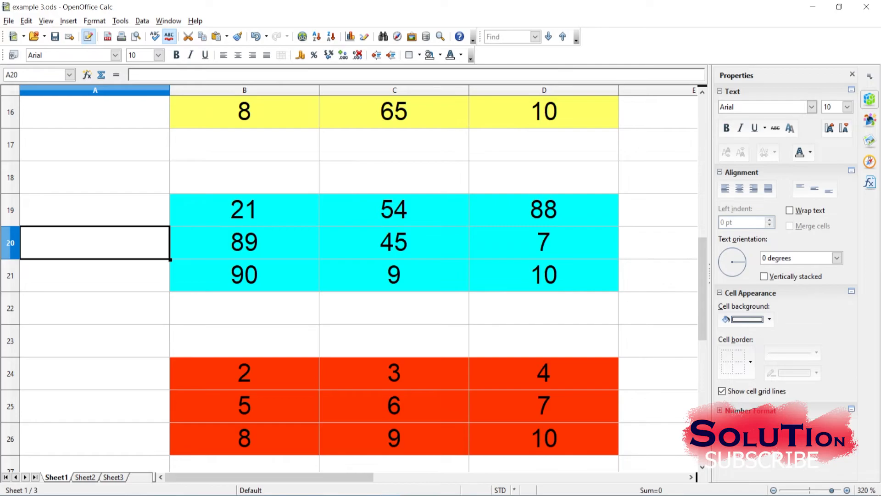
{"action": "scroll", "coordinate": [702, 263], "scroll_direction": "up", "scroll_amount": 2}
{"action": "scroll", "coordinate": [312, 279], "scroll_direction": "down", "scroll_amount": 1}
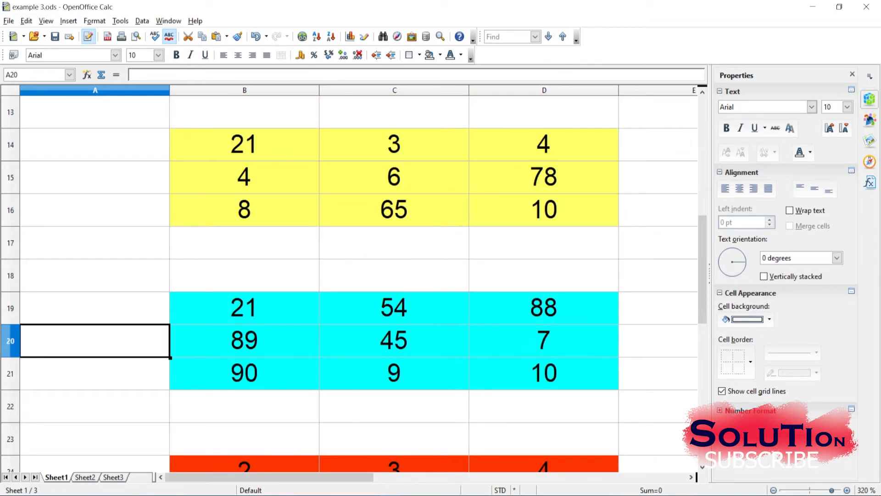
- Switch to Untitled 1.ods and display its My Fourth Sheet
{"action": "left_click", "coordinate": [391, 495]}
{"action": "left_click", "coordinate": [327, 452]}
{"action": "scroll", "coordinate": [349, 276], "scroll_direction": "up", "scroll_amount": 2}
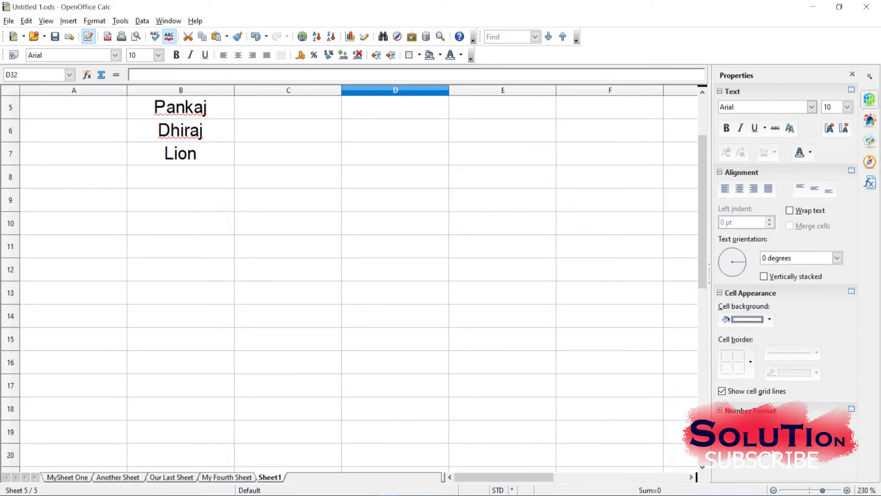
{"action": "key", "text": "ctrl+Page_Up"}
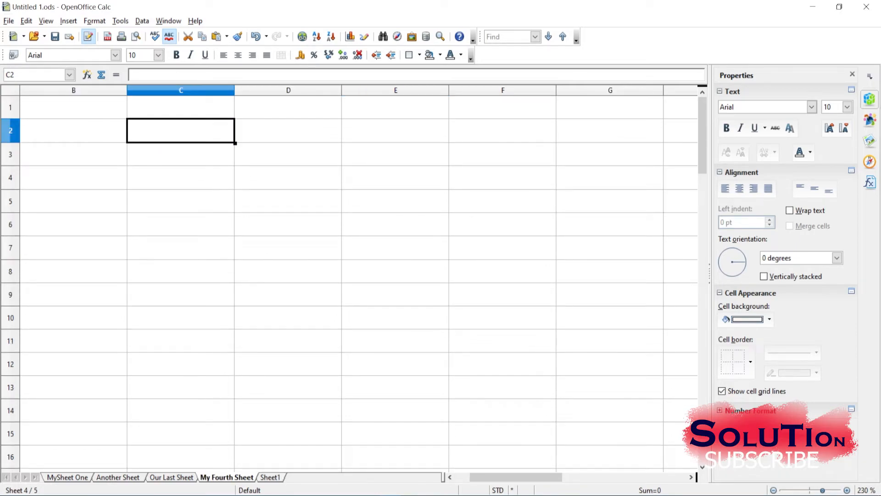
{"action": "scroll", "coordinate": [349, 280], "scroll_direction": "down", "scroll_amount": 3}
{"action": "scroll", "coordinate": [348, 280], "scroll_direction": "up", "scroll_amount": 3}
{"action": "mouse_move", "coordinate": [702, 135]}
{"action": "left_mouse_down"}
{"action": "mouse_move", "coordinate": [702, 352]}
{"action": "mouse_move", "coordinate": [702, 136]}
{"action": "left_mouse_up"}
- Start a link to external data at cell C2 and choose the file example 3 as its source
{"action": "left_click", "coordinate": [95, 21]}
{"action": "mouse_move", "coordinate": [121, 21]}
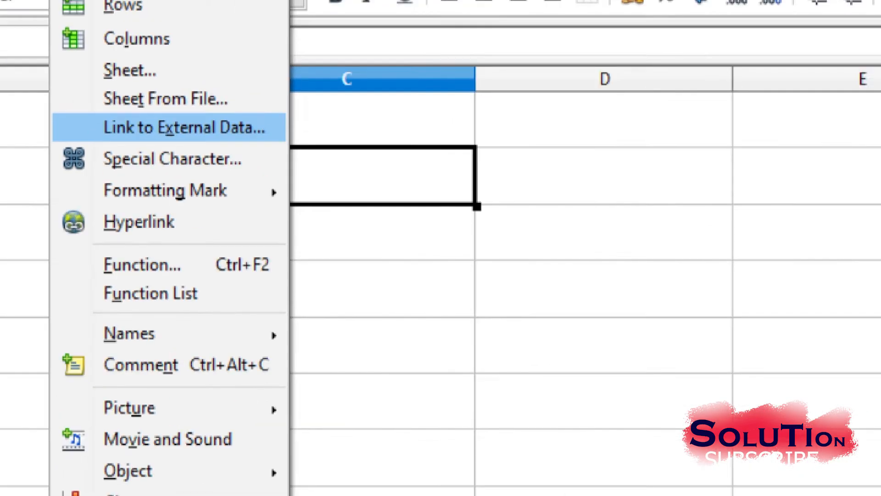
{"action": "left_click", "coordinate": [130, 112]}
{"action": "left_click", "coordinate": [68, 21]}
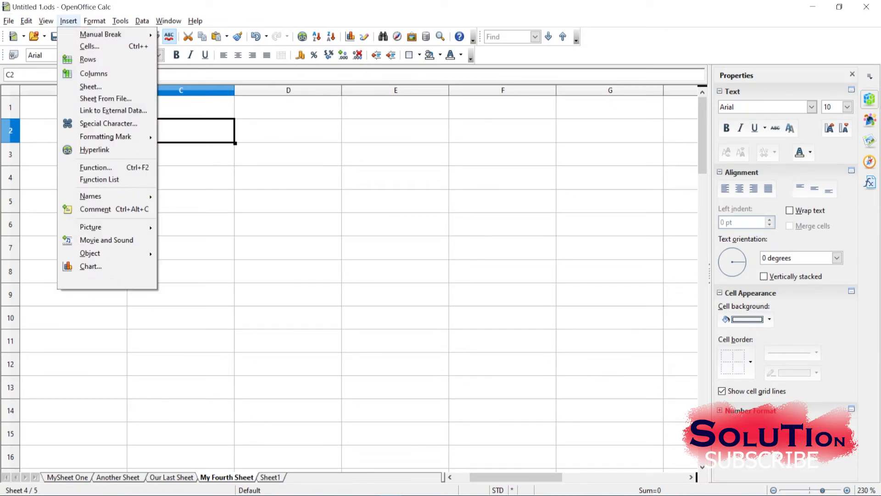
{"action": "left_click", "coordinate": [114, 110]}
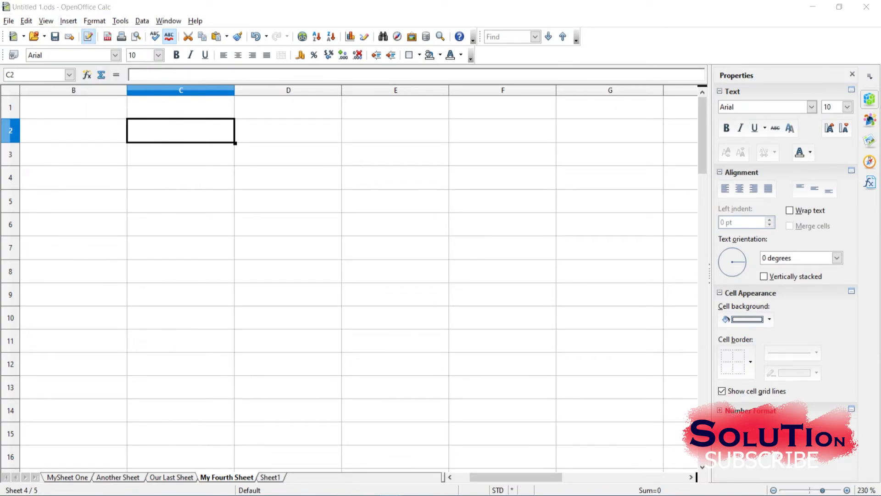
{"action": "left_click_drag", "start_coordinate": [394, 141], "coordinate": [306, 174]}
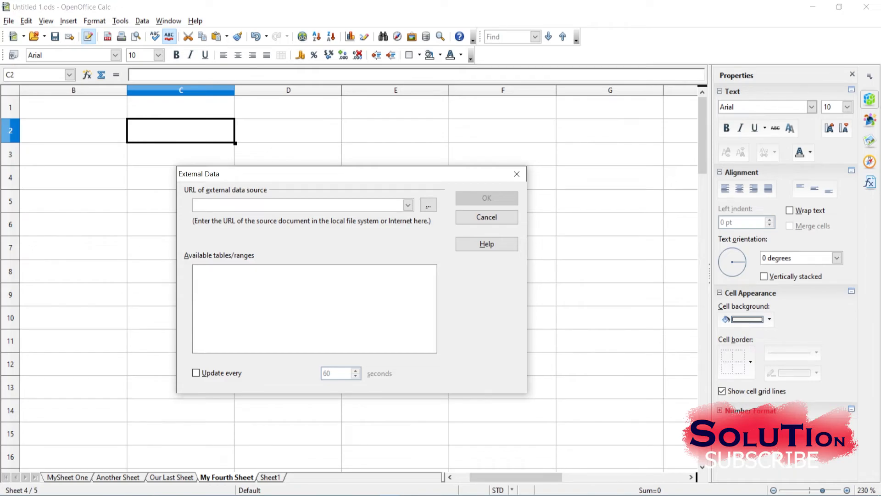
{"action": "left_click", "coordinate": [428, 205]}
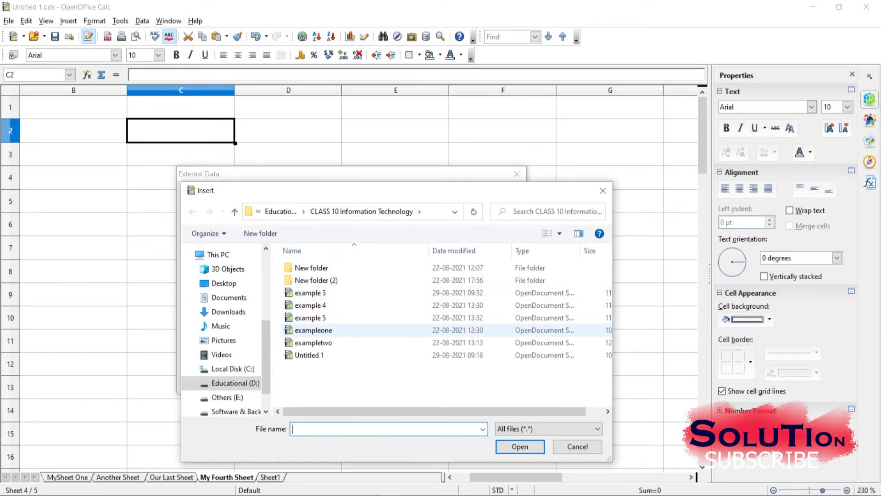
{"action": "left_click", "coordinate": [310, 293]}
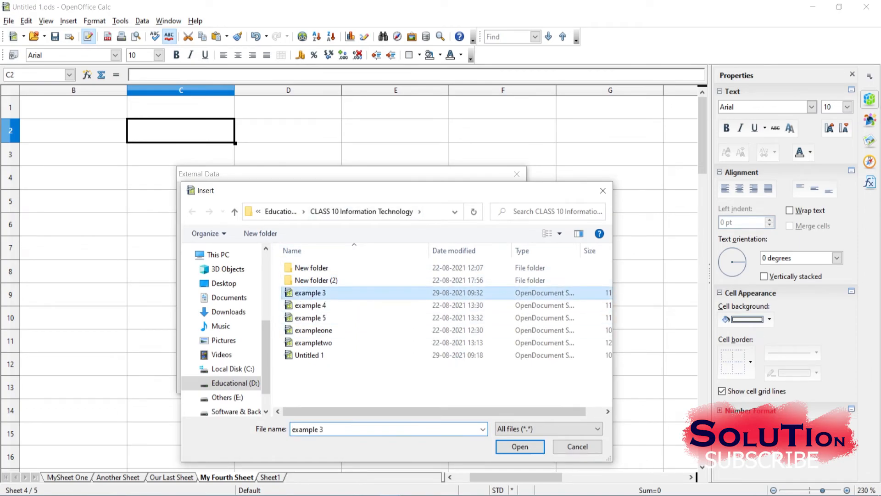
{"action": "left_click", "coordinate": [520, 446]}
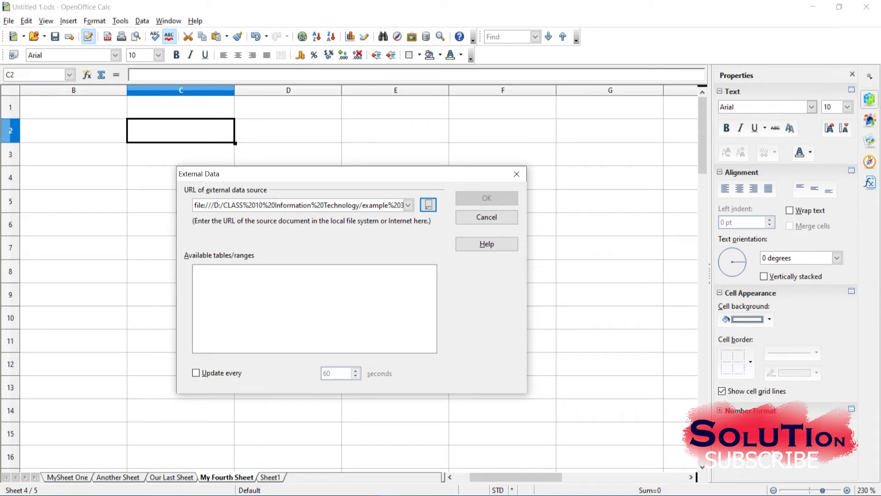
- Switch to example 3.ods and save the file with its named ranges
{"action": "left_click", "coordinate": [392, 493]}
{"action": "left_click", "coordinate": [453, 454]}
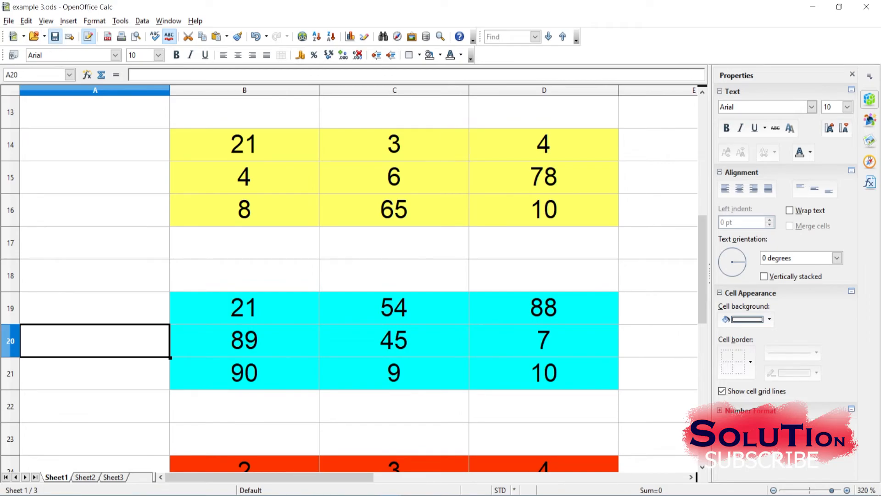
{"action": "left_click", "coordinate": [55, 37]}
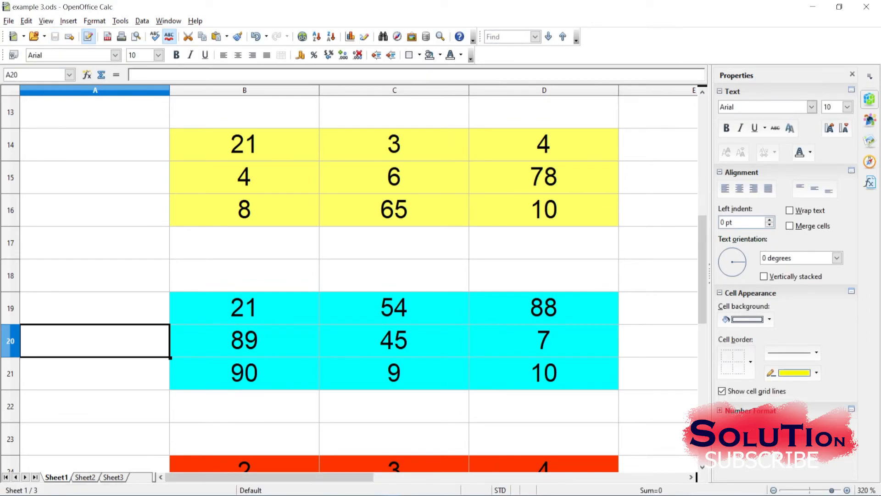
- Return to Untitled 1.ods and choose example 3 again as the external data source so its saved ranges load
{"action": "left_click", "coordinate": [391, 494]}
{"action": "left_click", "coordinate": [328, 455]}
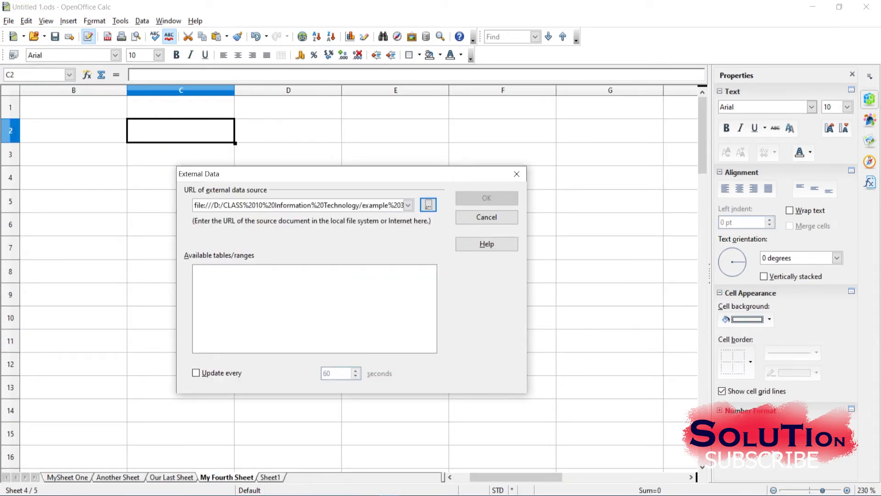
{"action": "left_click", "coordinate": [428, 204]}
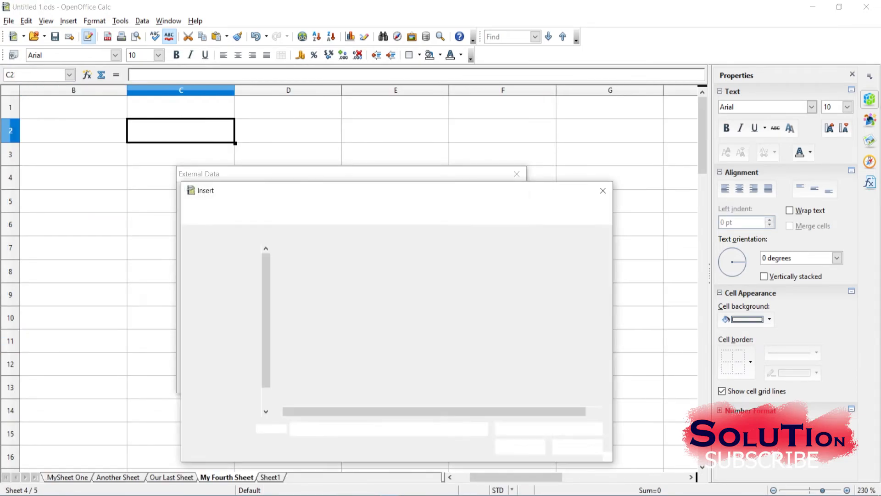
{"action": "left_click", "coordinate": [310, 292]}
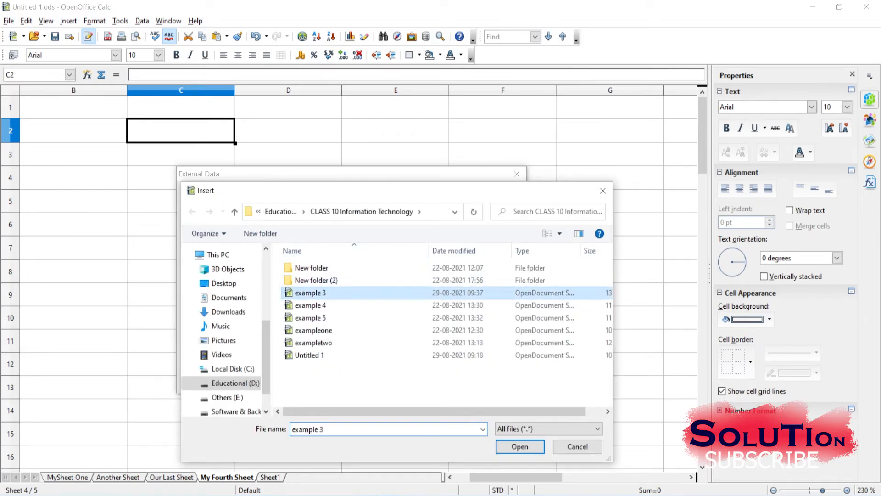
{"action": "left_click", "coordinate": [520, 446]}
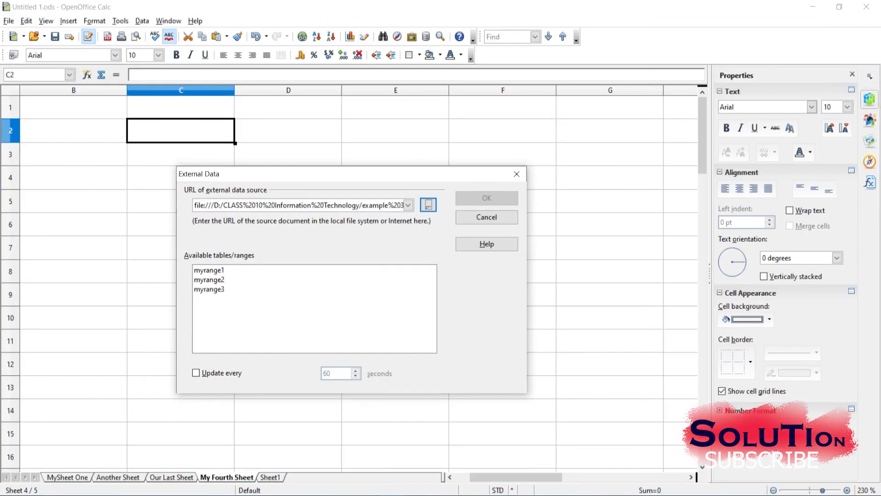
- Link the range myrange1 into My Fourth Sheet at C2, with automatic updates every 20 seconds
{"action": "left_click", "coordinate": [209, 270]}
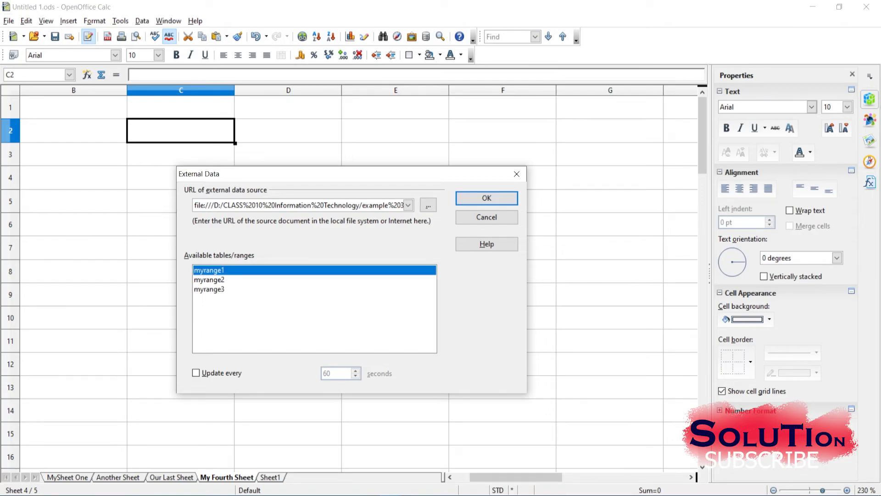
{"action": "left_click", "coordinate": [196, 373]}
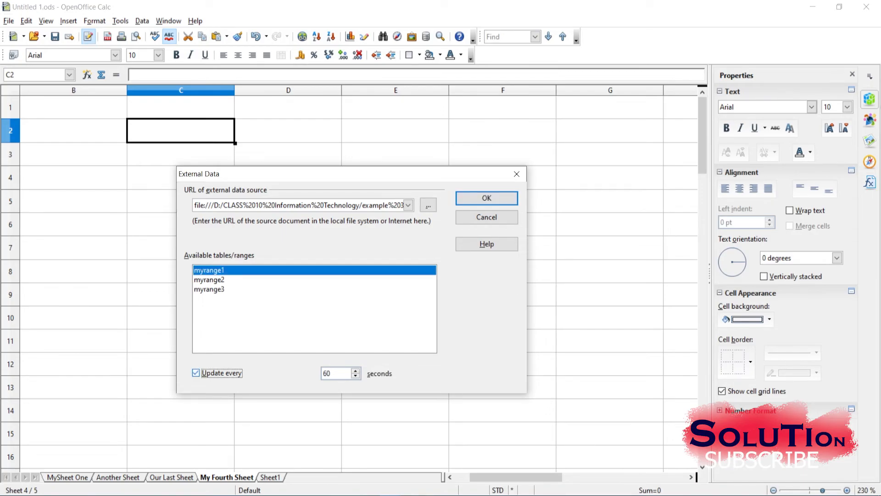
{"action": "left_click", "coordinate": [356, 370]}
{"action": "left_click", "coordinate": [356, 371]}
{"action": "key", "text": "Down"}
{"action": "key", "text": "Down"}
{"action": "key", "text": "Down"}
{"action": "key", "text": "Down"}
{"action": "key", "text": "Down"}
{"action": "key", "text": "Down"}
{"action": "key", "text": "Down"}
{"action": "key", "text": "Down"}
{"action": "key", "text": "Down"}
{"action": "key", "text": "Down"}
{"action": "key", "text": "Down"}
{"action": "key", "text": "Down"}
{"action": "key", "text": "Down"}
{"action": "key", "text": "Down"}
{"action": "key", "text": "Down"}
{"action": "key", "text": "Down"}
{"action": "key", "text": "Down"}
{"action": "key", "text": "Down"}
{"action": "key", "text": "Down"}
{"action": "key", "text": "Down"}
{"action": "key", "text": "Down"}
{"action": "key", "text": "Down"}
{"action": "key", "text": "Down"}
{"action": "key", "text": "Down"}
{"action": "key", "text": "Down"}
{"action": "key", "text": "Down"}
{"action": "key", "text": "Down"}
{"action": "key", "text": "Down"}
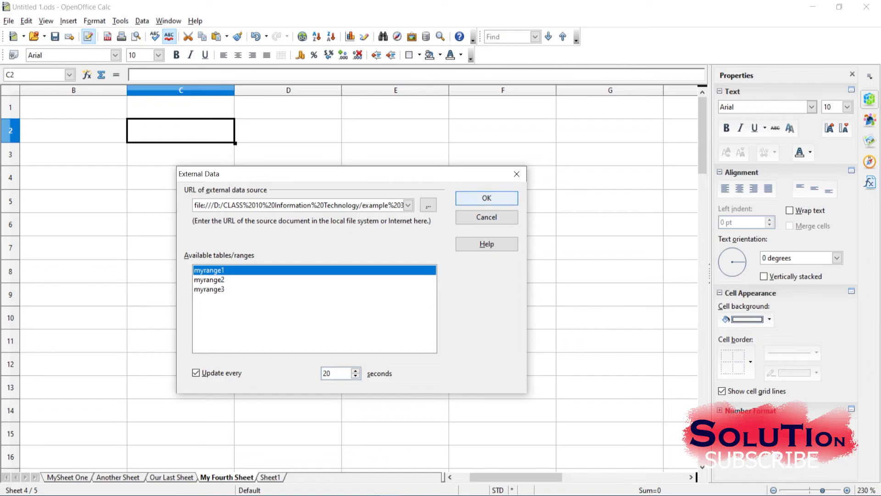
{"action": "left_click", "coordinate": [487, 198]}
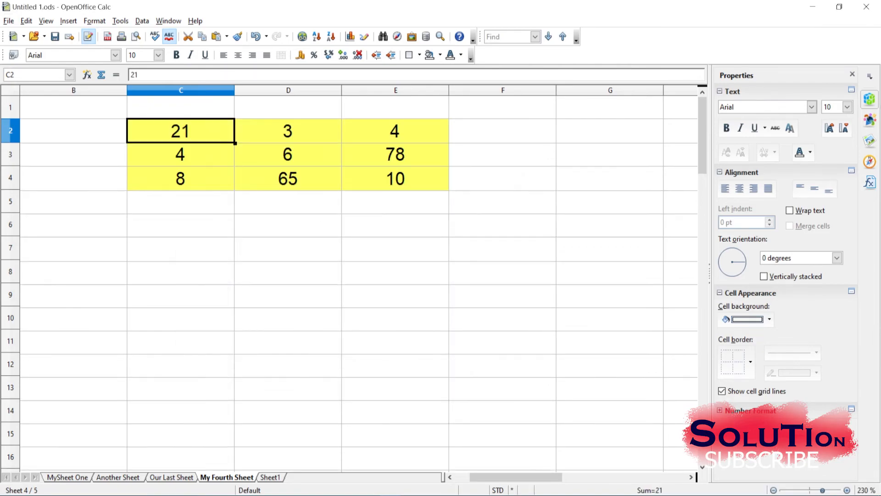
- Delete the contents of cells C2:E6 on My Fourth Sheet while keeping their formats, and deselect the range
{"action": "left_click", "coordinate": [395, 225]}
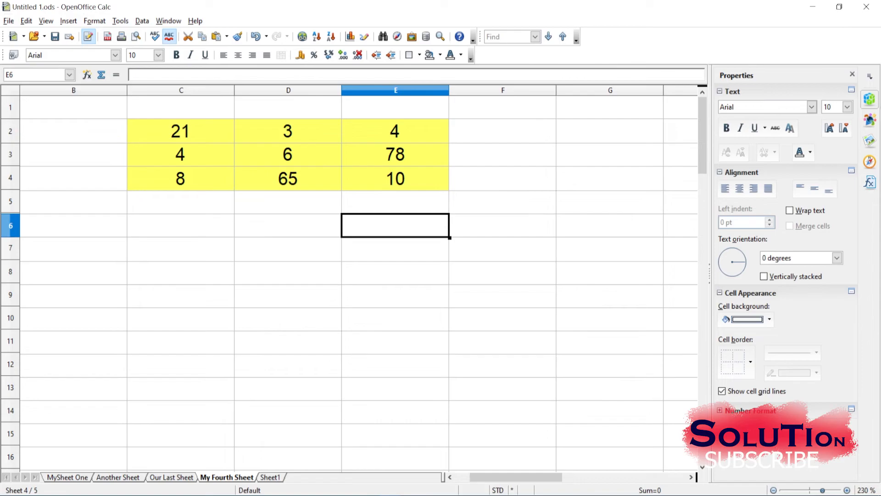
{"action": "scroll", "coordinate": [396, 225], "scroll_direction": "up", "scroll_amount": 3}
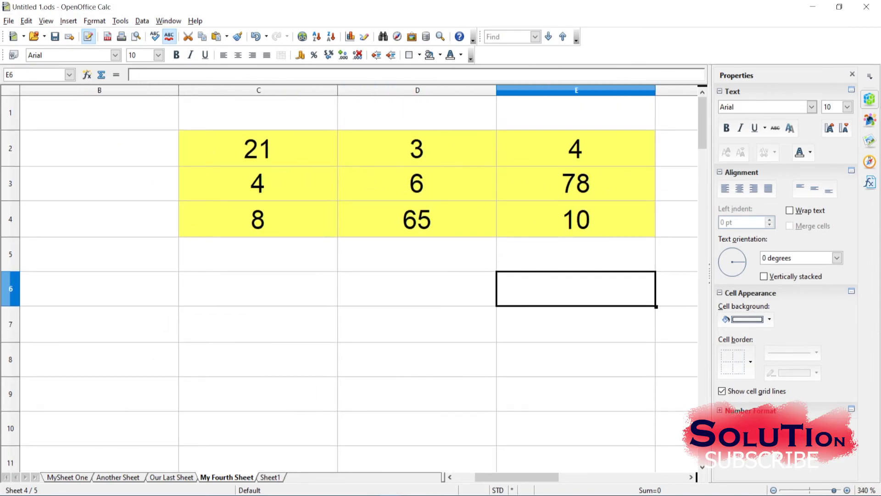
{"action": "left_click_drag", "start_coordinate": [258, 148], "coordinate": [576, 289]}
{"action": "key", "text": "BackSpace"}
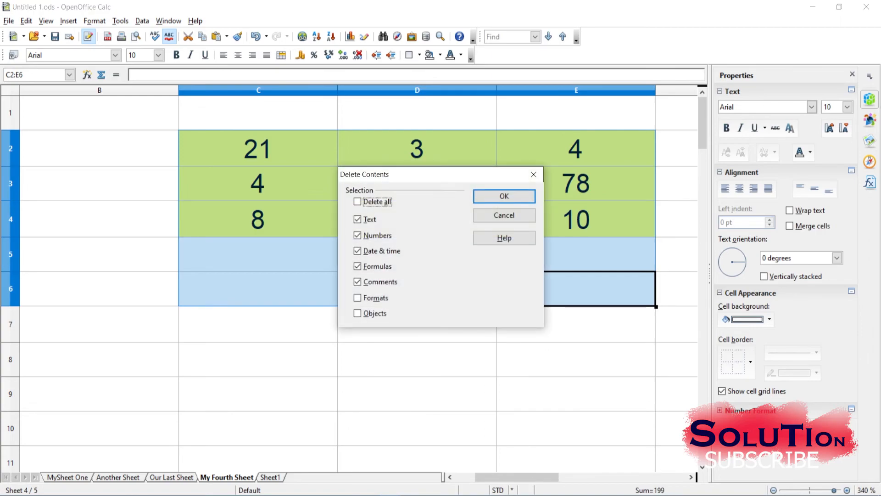
{"action": "left_click", "coordinate": [503, 195]}
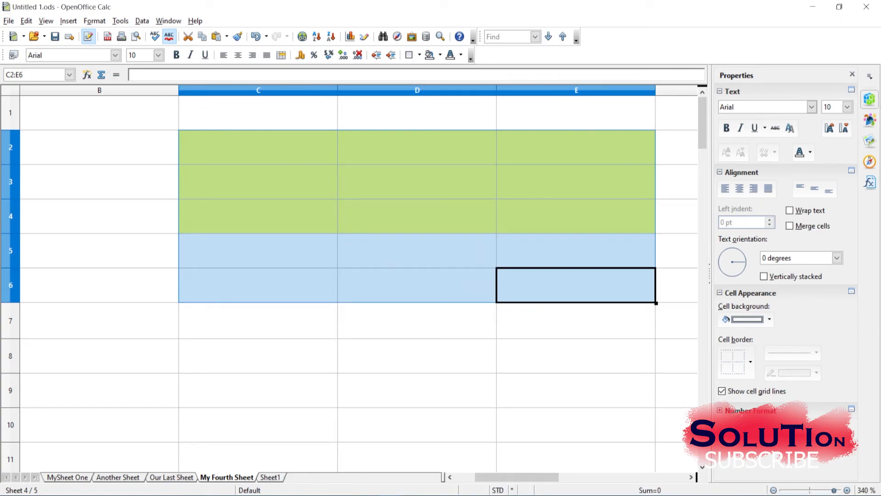
{"action": "left_click", "coordinate": [417, 356]}
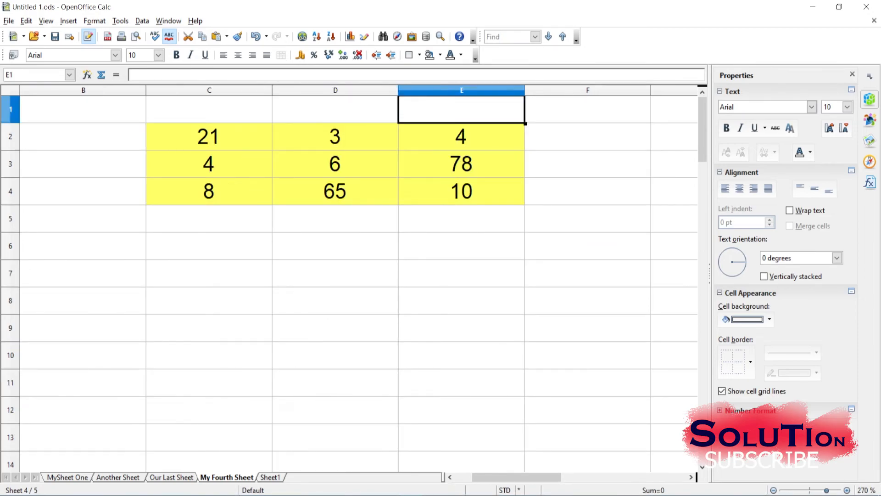
{"action": "left_click", "coordinate": [462, 327]}
{"action": "scroll", "coordinate": [461, 330], "scroll_direction": "down", "scroll_amount": 3}
{"action": "scroll", "coordinate": [461, 331], "scroll_direction": "up", "scroll_amount": 3}
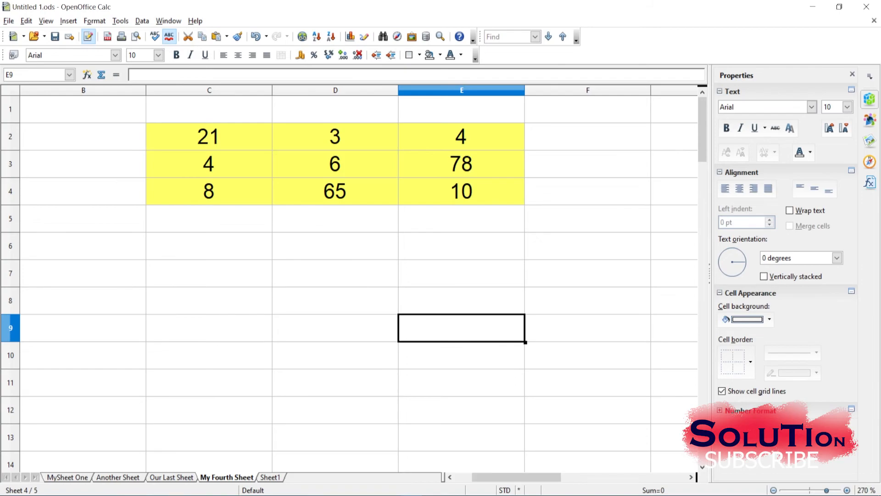
{"action": "left_click", "coordinate": [209, 246]}
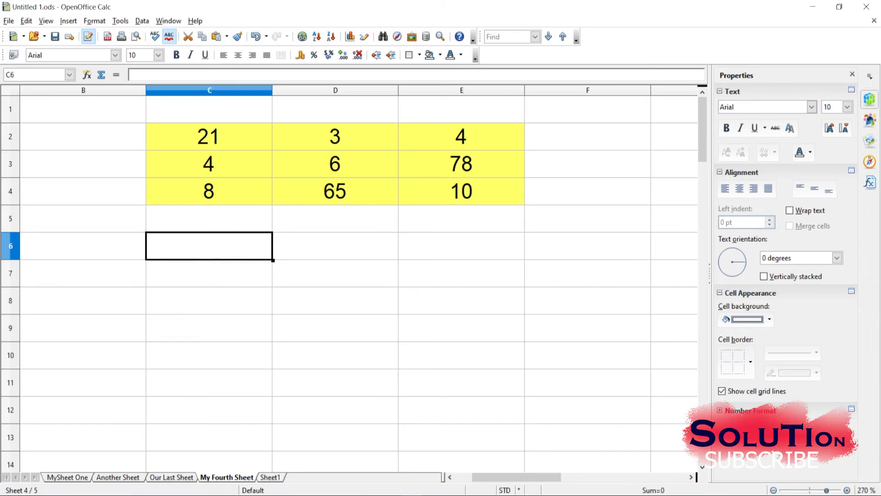
{"action": "left_click", "coordinate": [69, 21]}
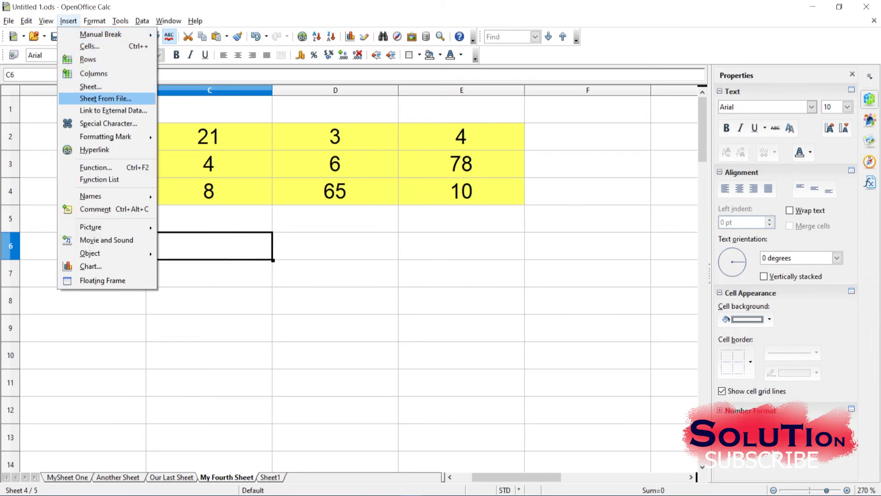
{"action": "key", "text": "Return"}
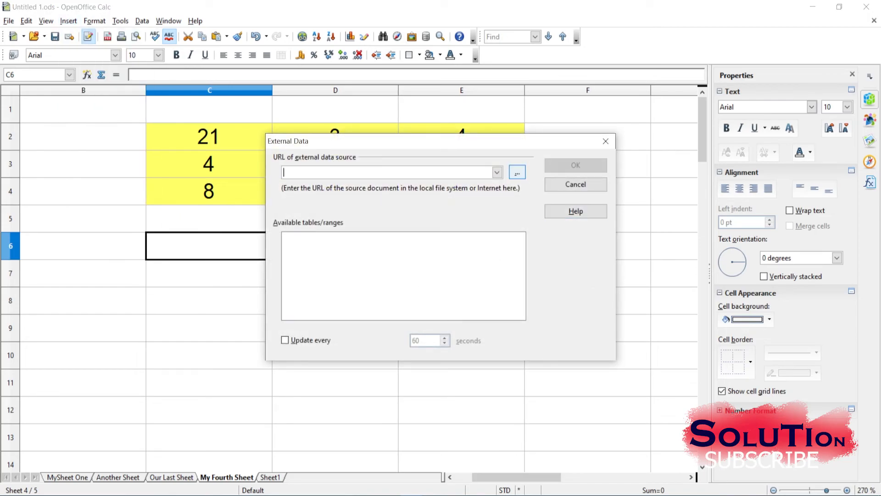
{"action": "left_click", "coordinate": [518, 172]}
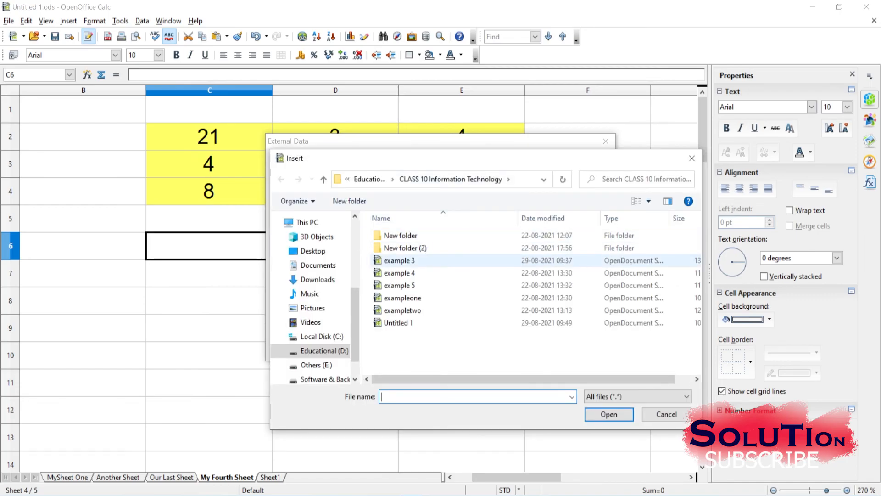
{"action": "left_click", "coordinate": [414, 261]}
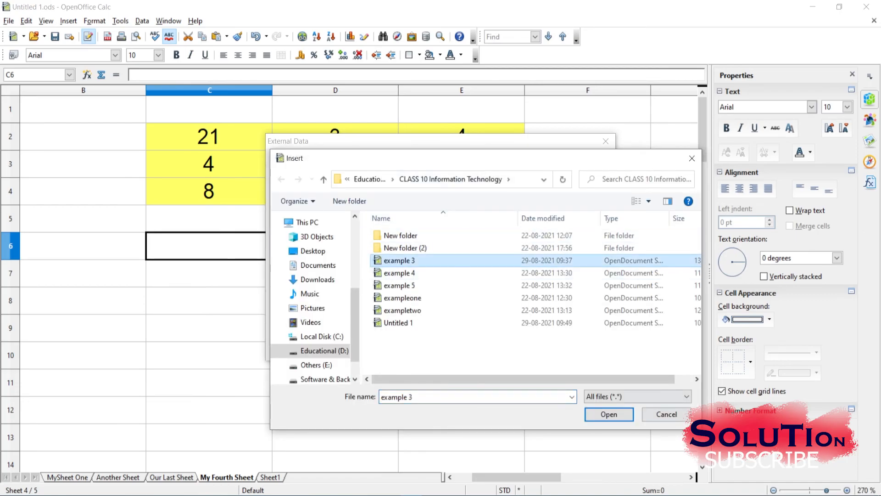
{"action": "left_click", "coordinate": [609, 415]}
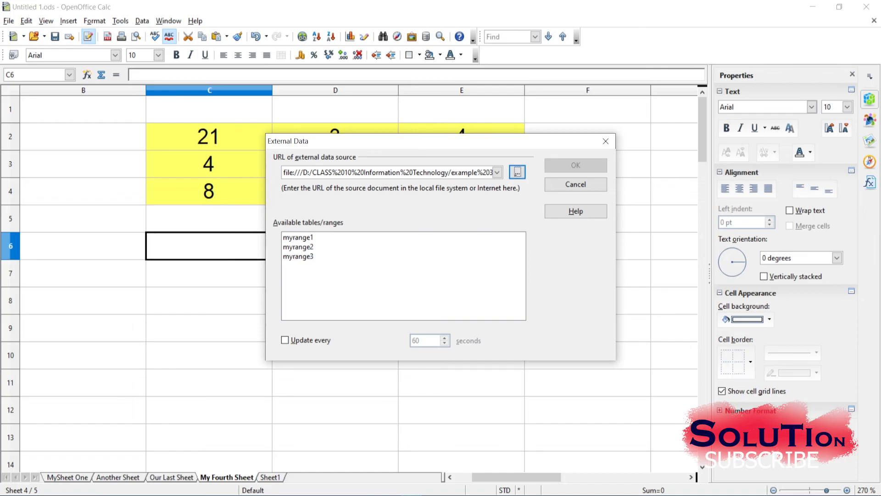
{"action": "left_click", "coordinate": [606, 141]}
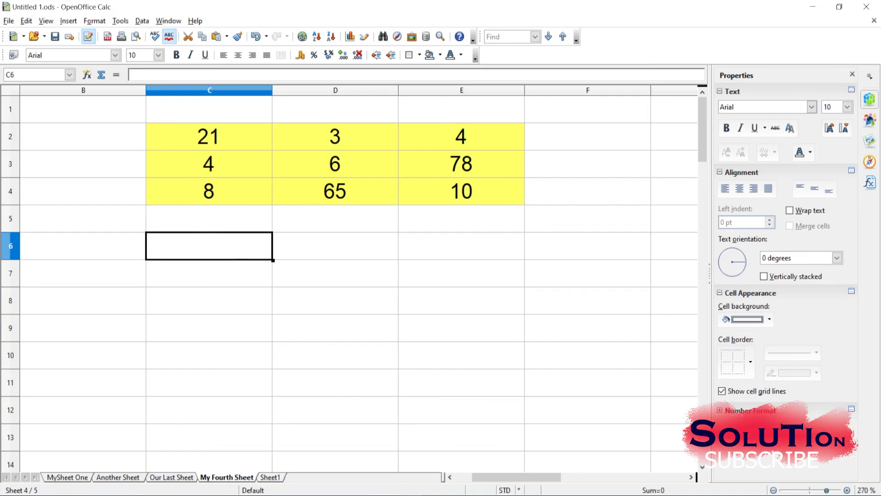
- Open the OpenOffice Base registered databases options and start creating a new database link
{"action": "left_click", "coordinate": [120, 21]}
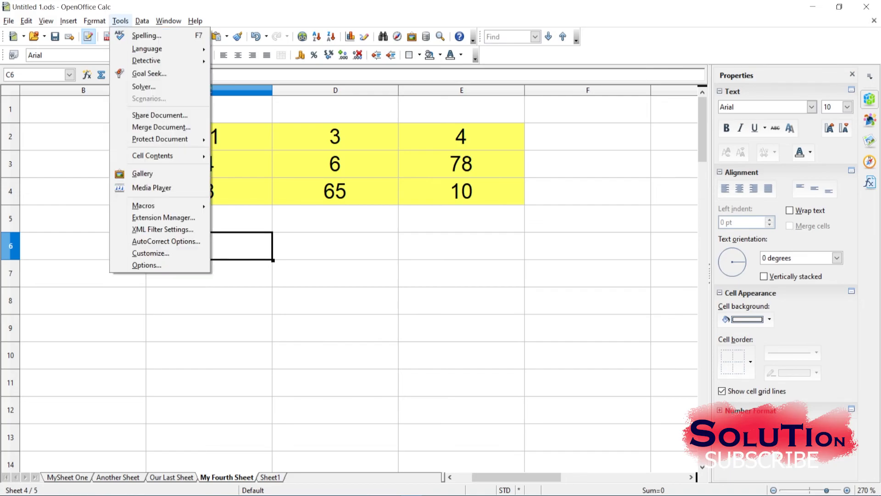
{"action": "left_click", "coordinate": [146, 265]}
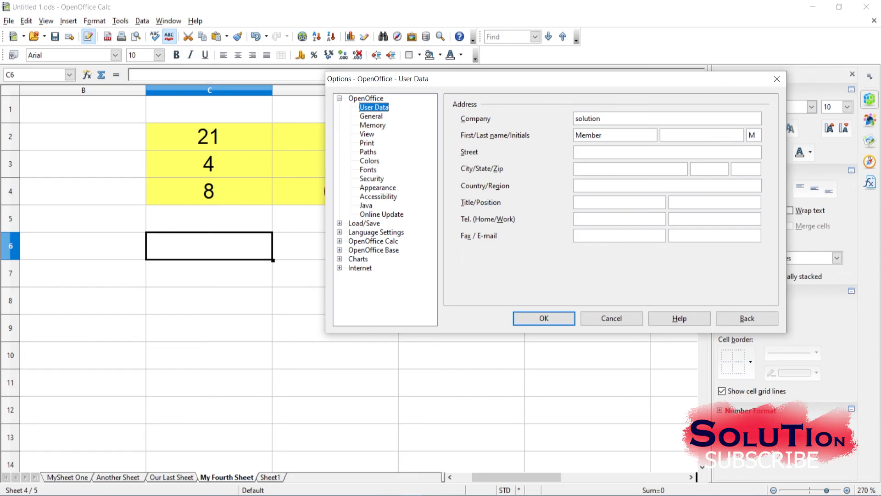
{"action": "left_click", "coordinate": [340, 250]}
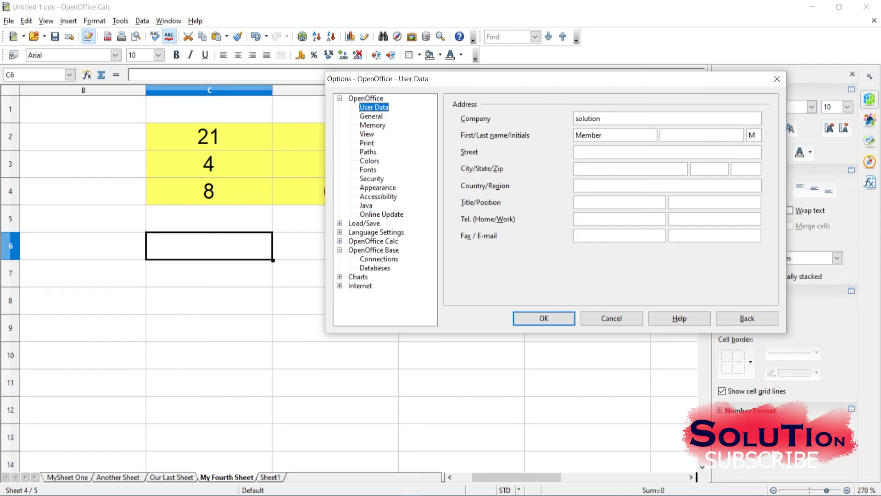
{"action": "left_click", "coordinate": [373, 250]}
{"action": "left_click", "coordinate": [375, 268]}
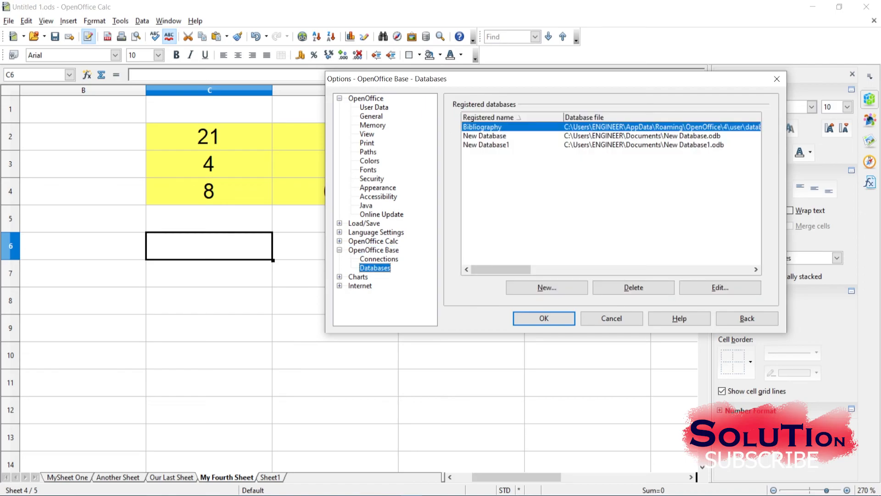
{"action": "left_click_drag", "start_coordinate": [563, 118], "coordinate": [650, 117]}
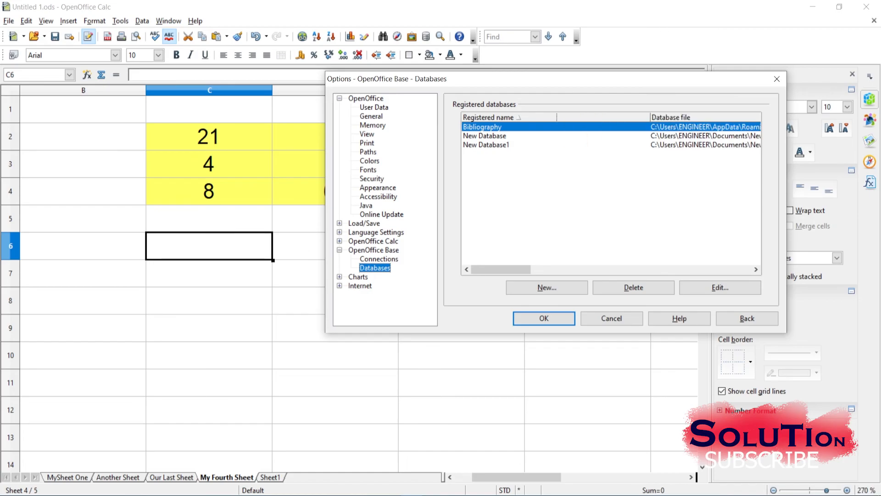
{"action": "left_click_drag", "start_coordinate": [556, 118], "coordinate": [556, 117]}
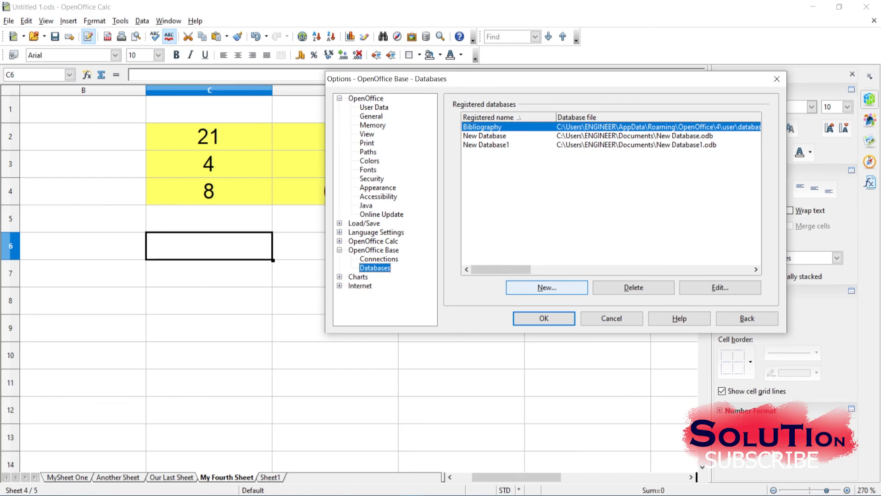
{"action": "left_click", "coordinate": [546, 287]}
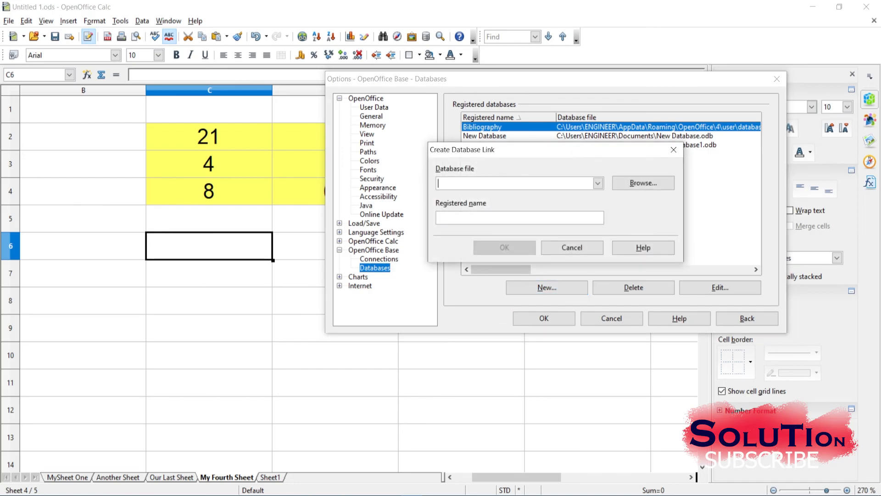
{"action": "left_click_drag", "start_coordinate": [551, 149], "coordinate": [570, 131]}
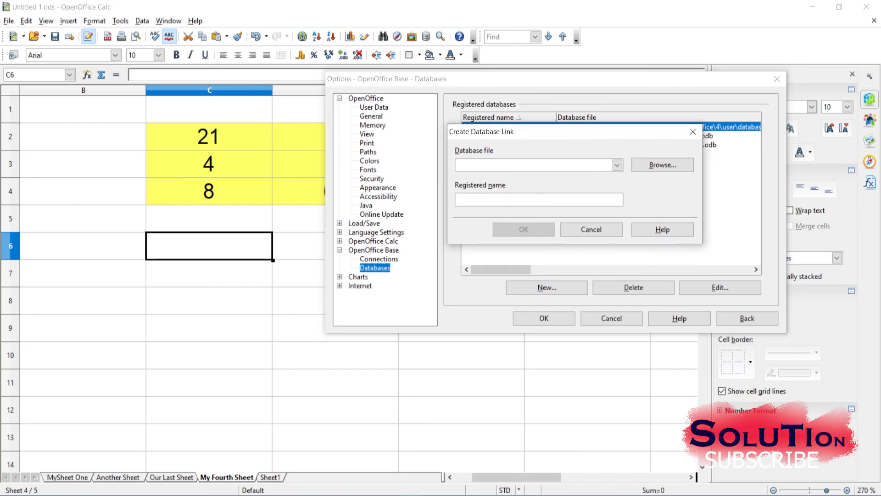